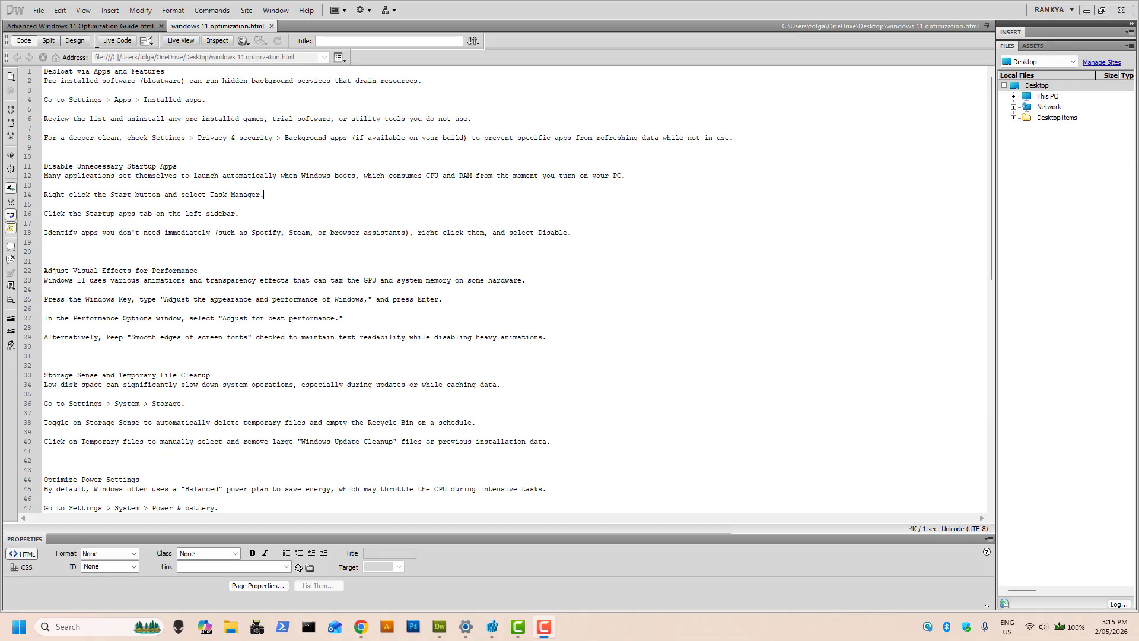
# Glance at the Advanced Windows 11 Optimization Guide and open the list of installed apps in Windows Settings
pyautogui.click(122, 26)
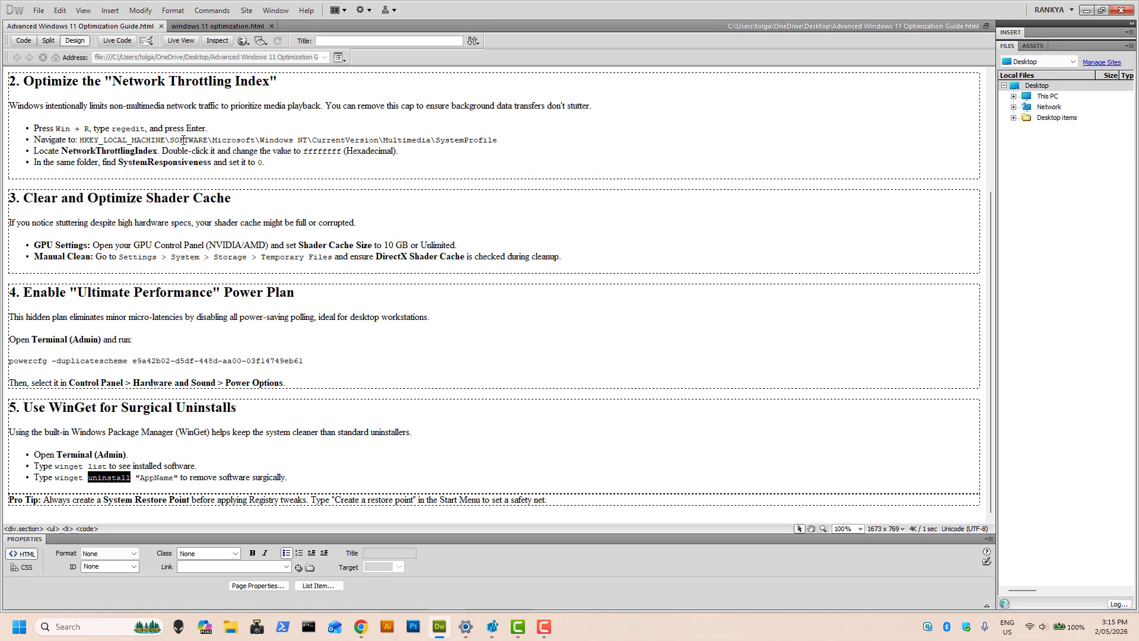
pyautogui.click(214, 26)
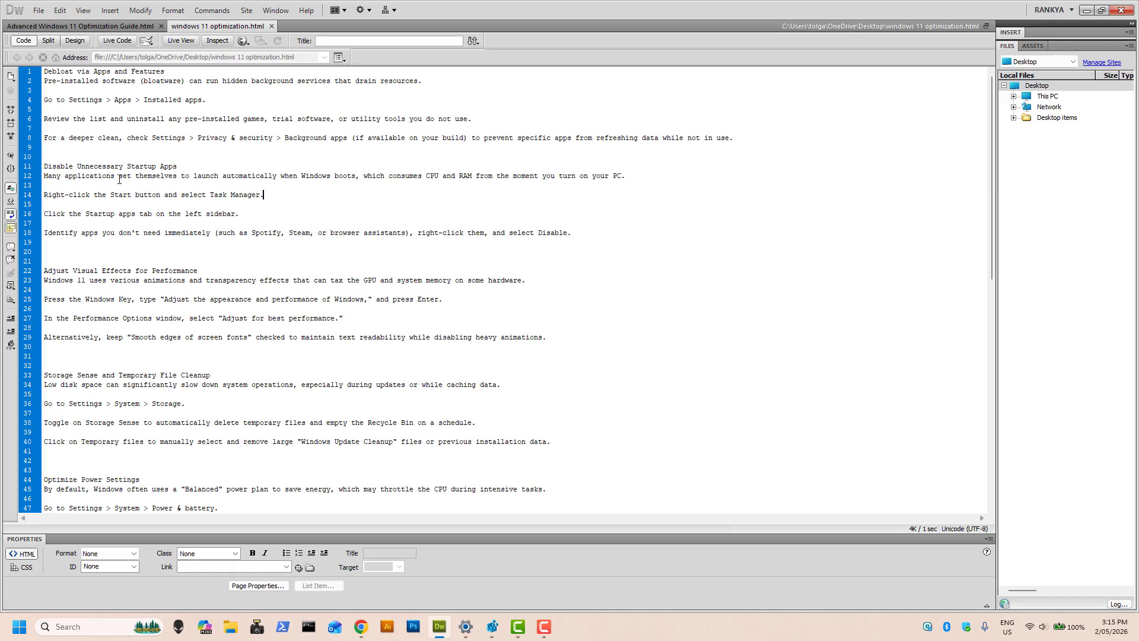
pyautogui.click(20, 626)
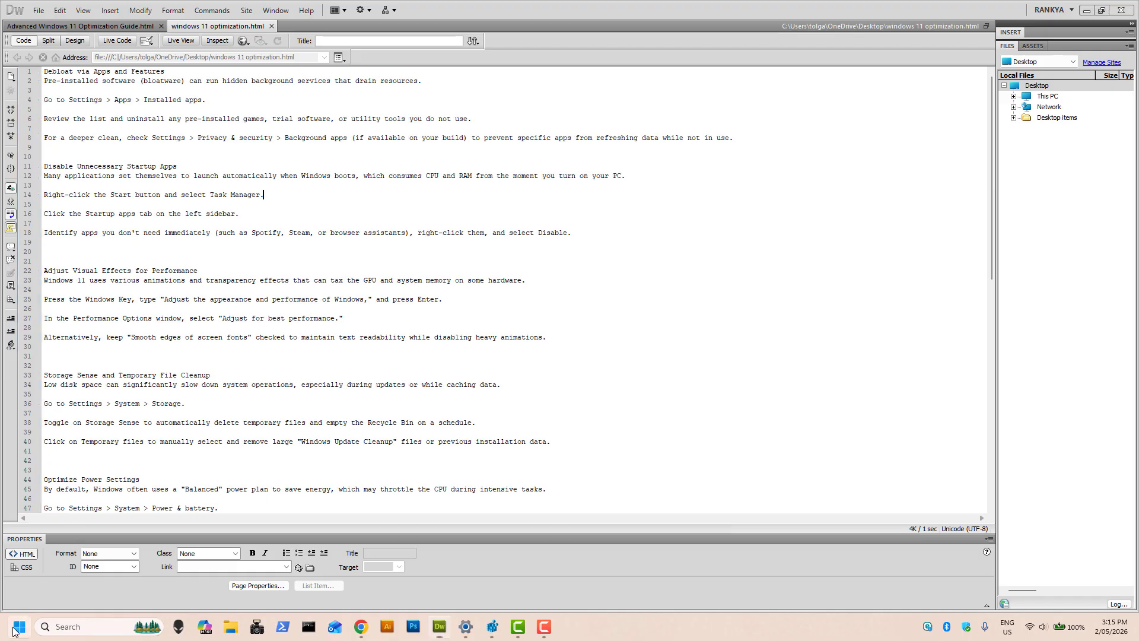
pyautogui.click(225, 186)
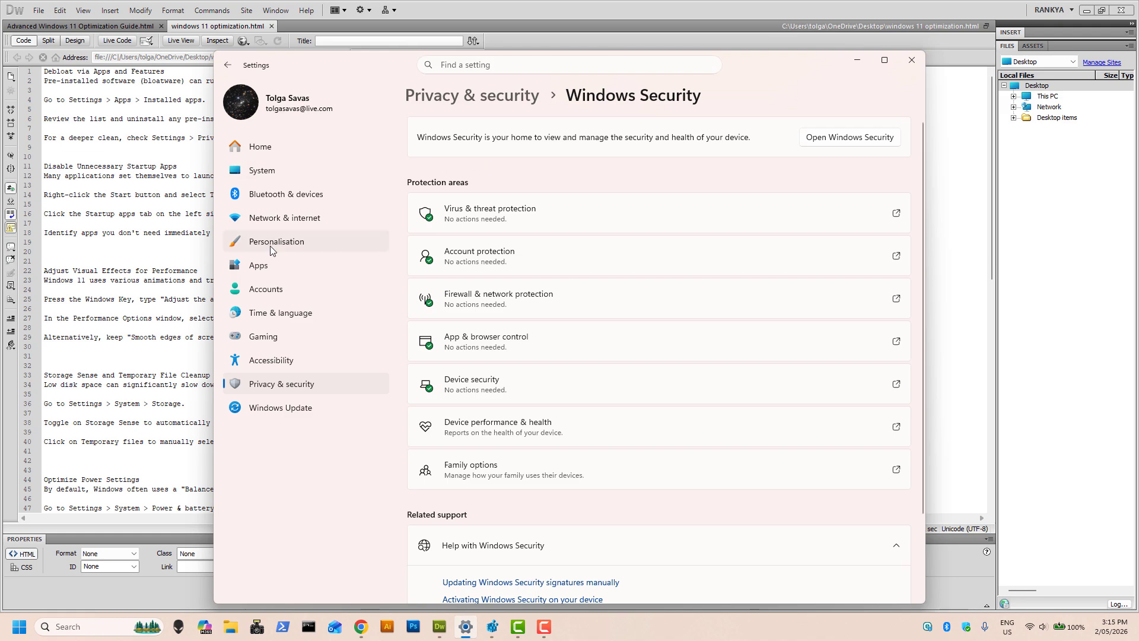
pyautogui.click(272, 265)
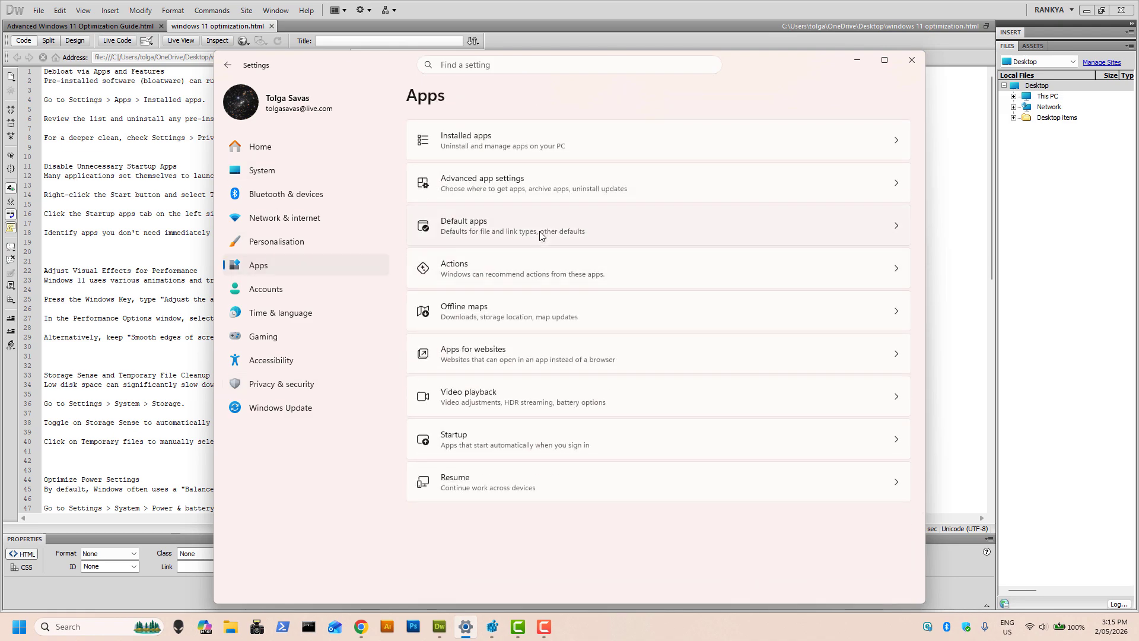
pyautogui.click(546, 153)
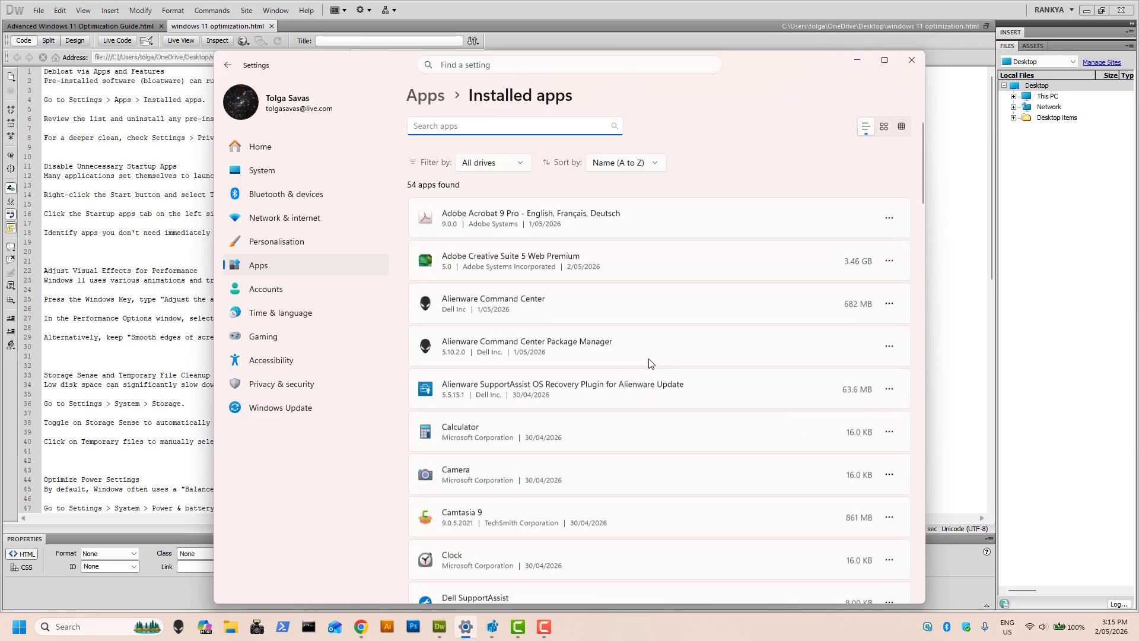
# Look through the installed apps and show the uninstall option for Microsoft 365 Copilot and for Media Player
pyautogui.scroll(-5, 646, 374)
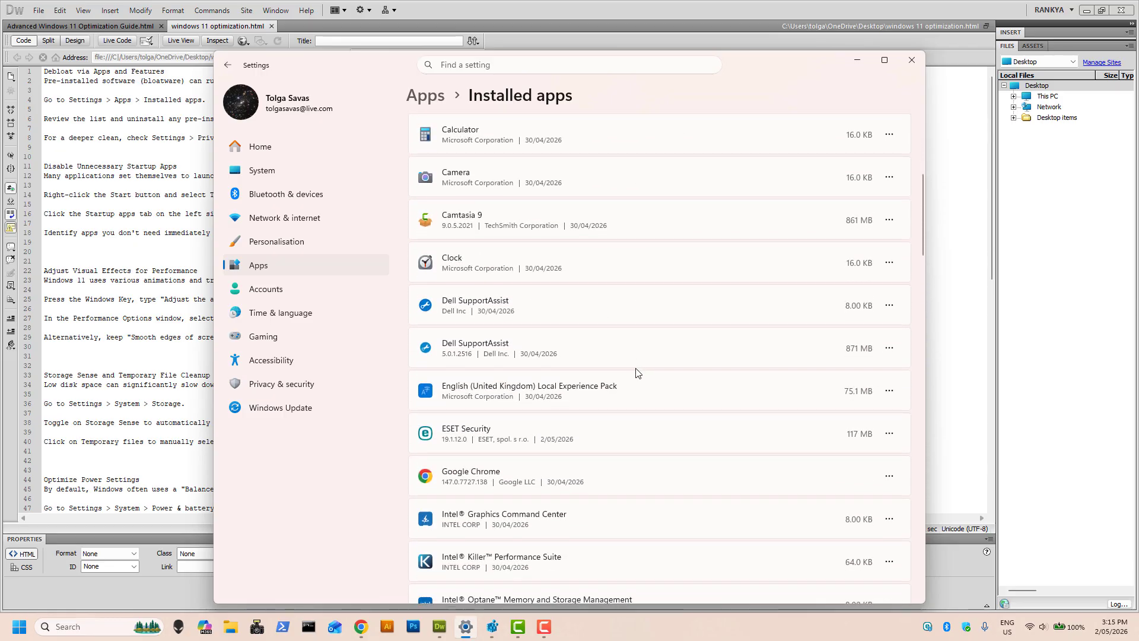
pyautogui.scroll(-2, 636, 373)
pyautogui.scroll(-5, 637, 369)
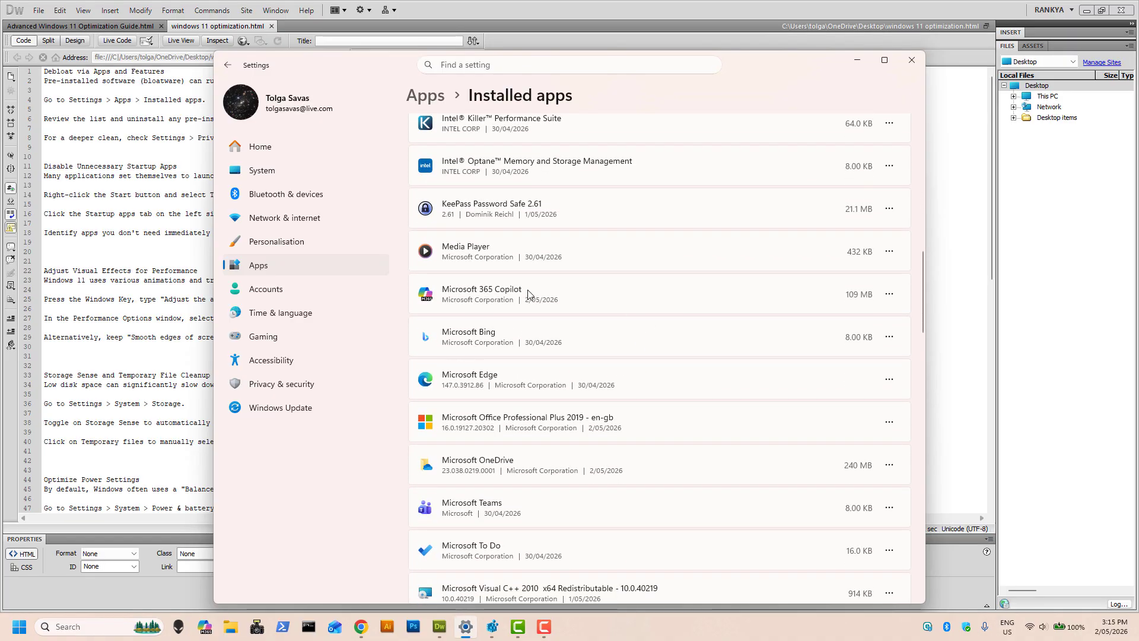
pyautogui.click(885, 297)
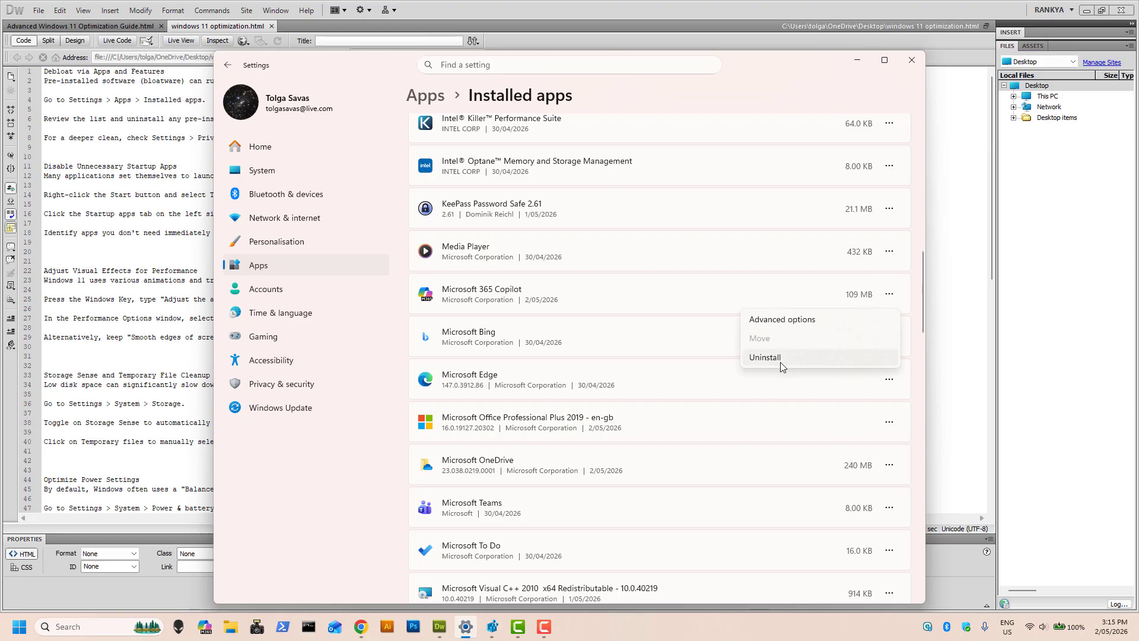
pyautogui.click(466, 290)
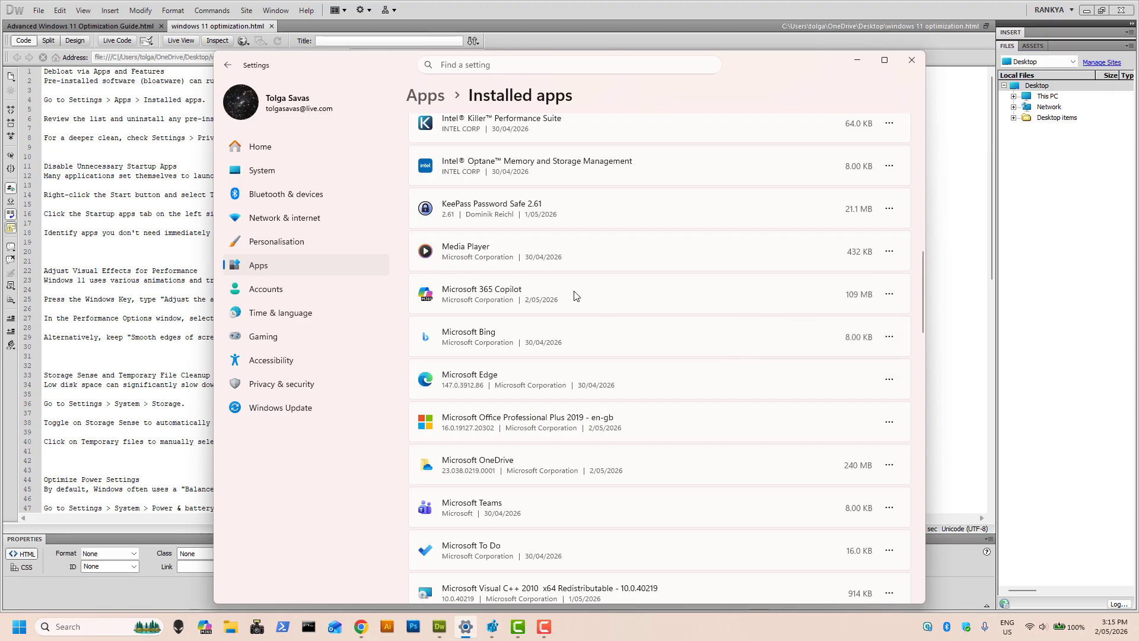
pyautogui.click(889, 251)
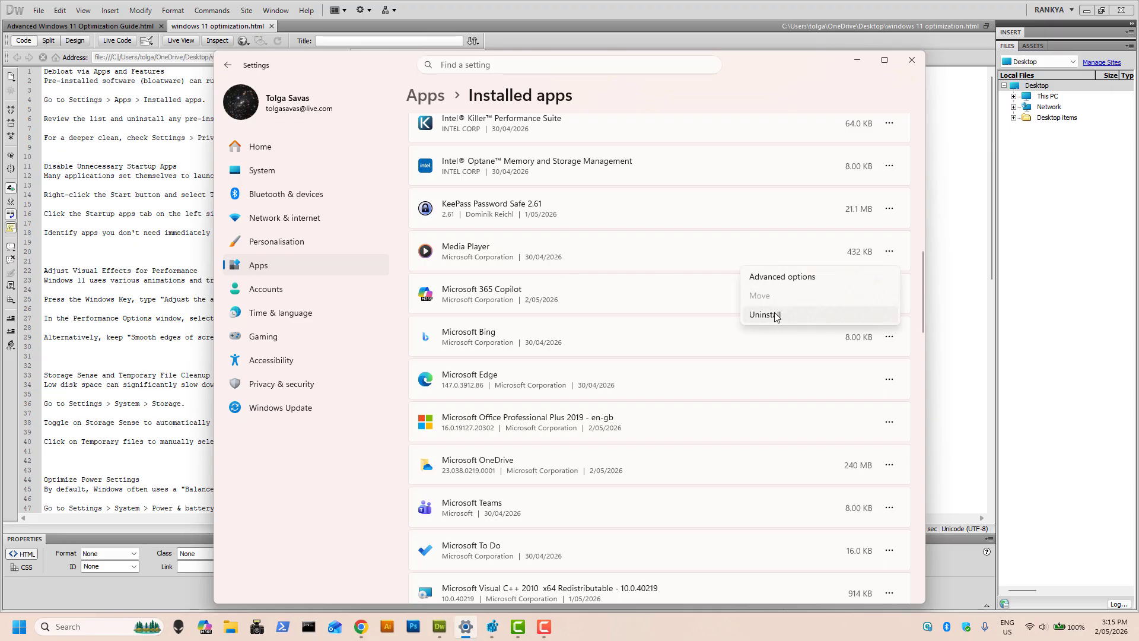
pyautogui.click(500, 256)
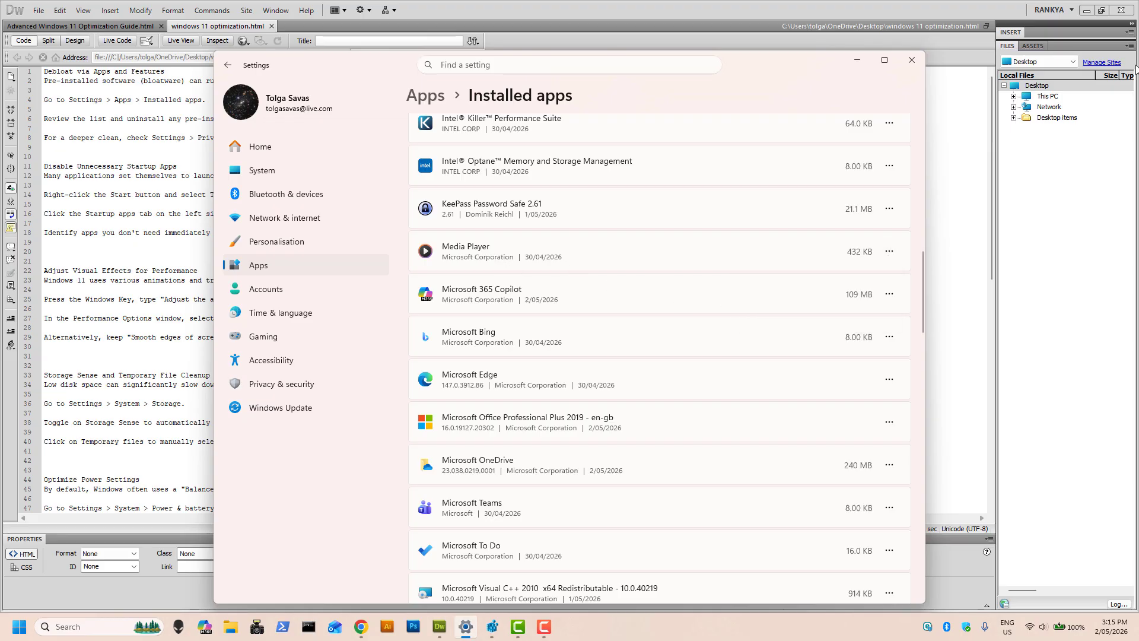
# Minimise Settings and Dreamweaver to clear the desktop, and restore the Settings window on its own
pyautogui.click(856, 60)
pyautogui.click(1085, 11)
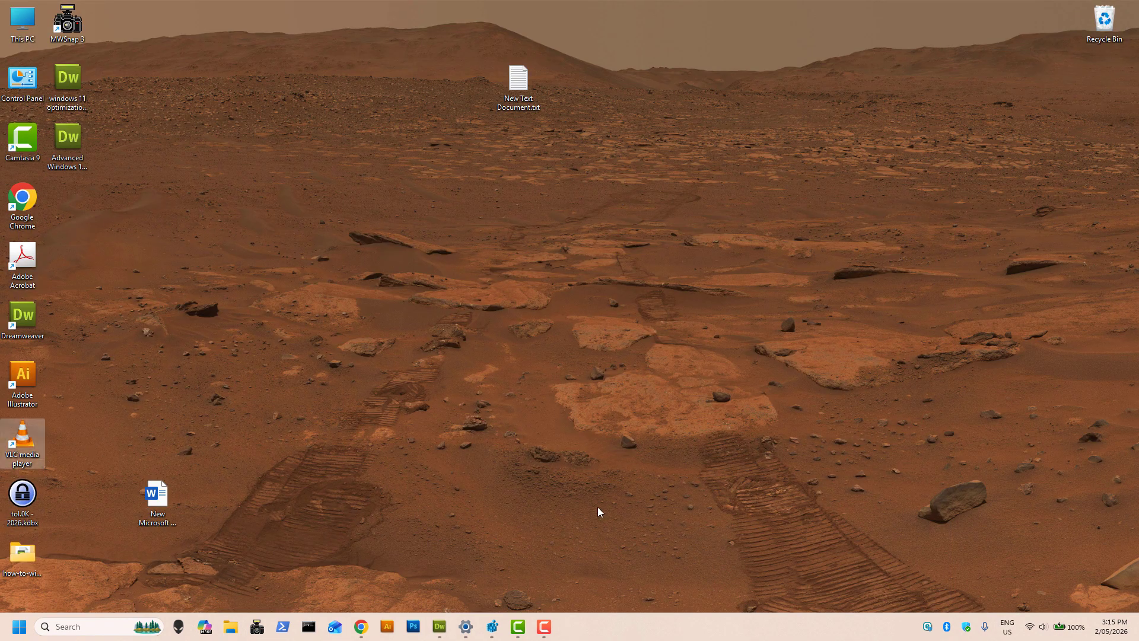
pyautogui.click(466, 627)
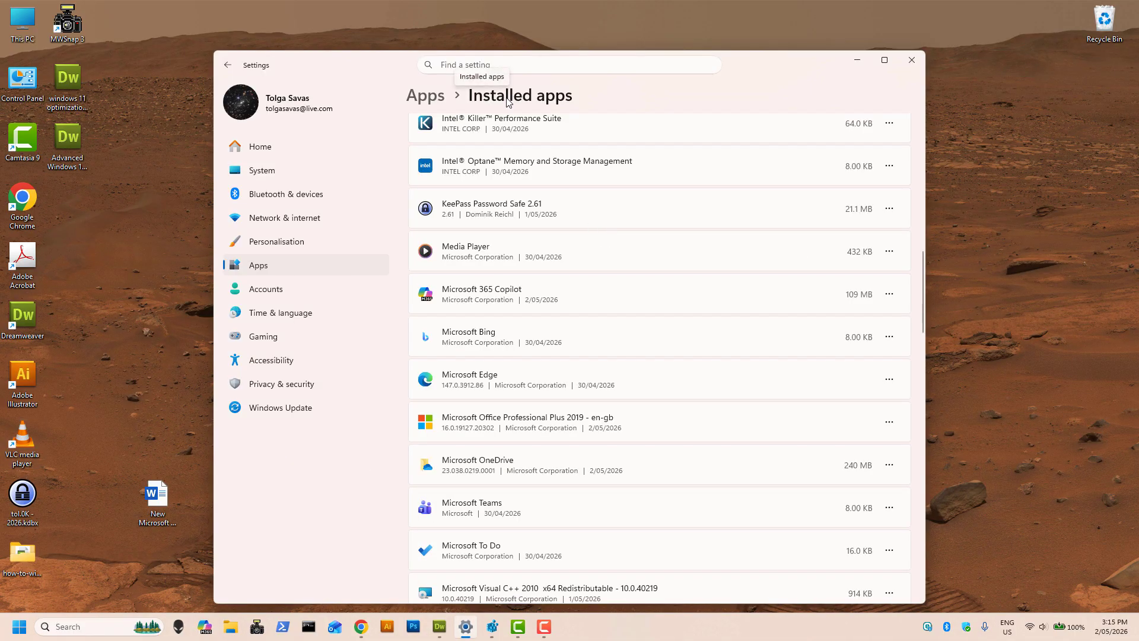
# Look through the rest of the installed apps and show the available actions for Tobii Experience
pyautogui.scroll(-2, 647, 367)
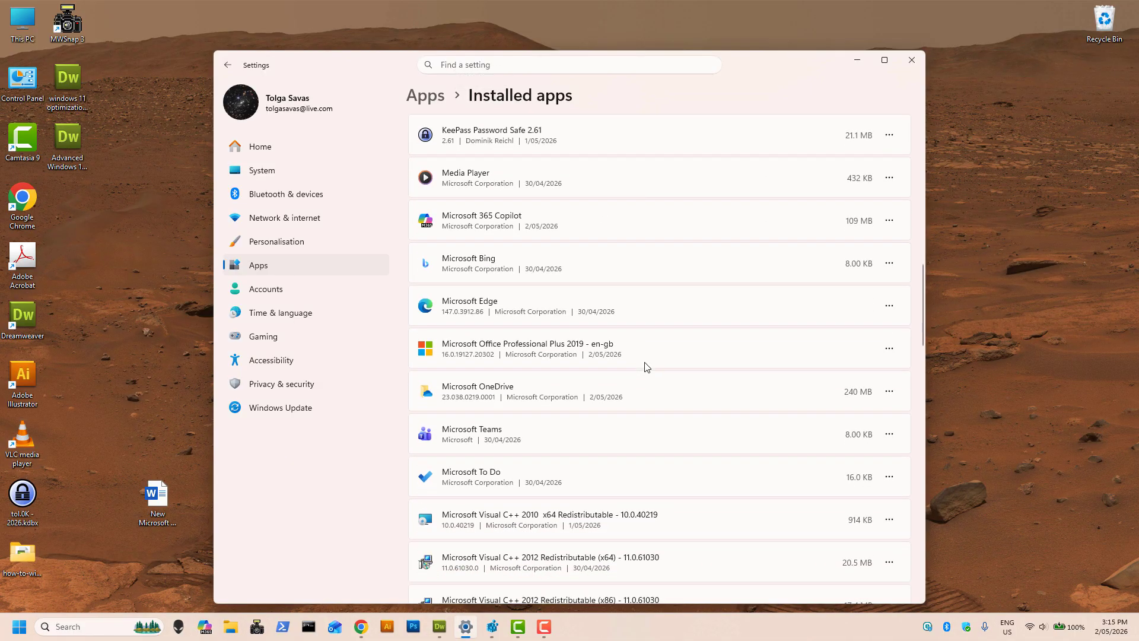
pyautogui.scroll(-10, 646, 368)
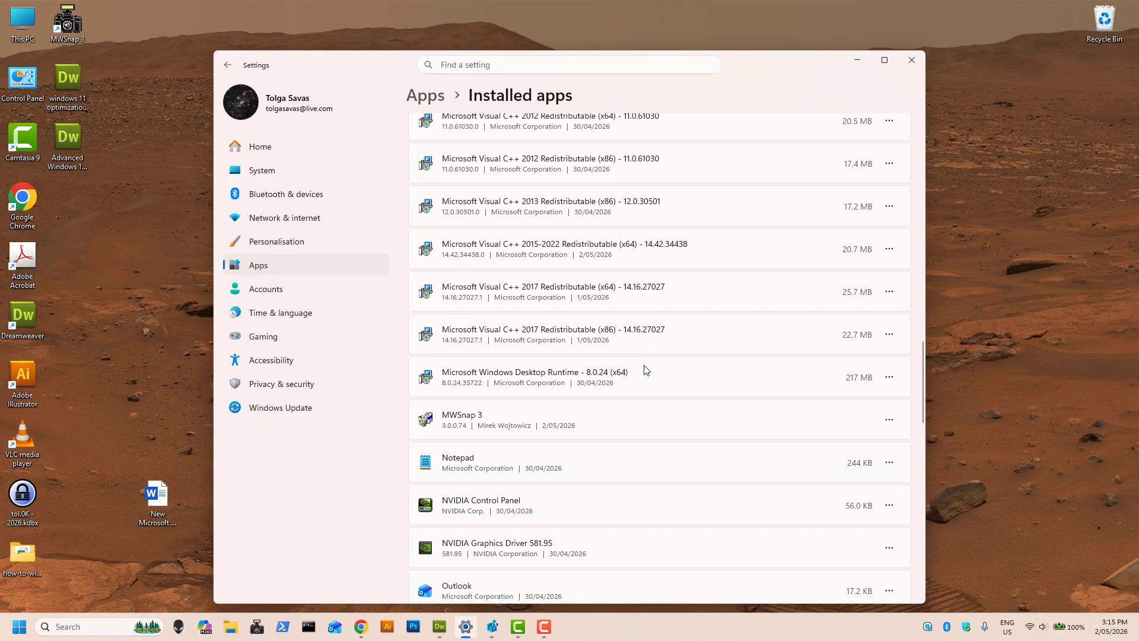
pyautogui.scroll(-8, 647, 408)
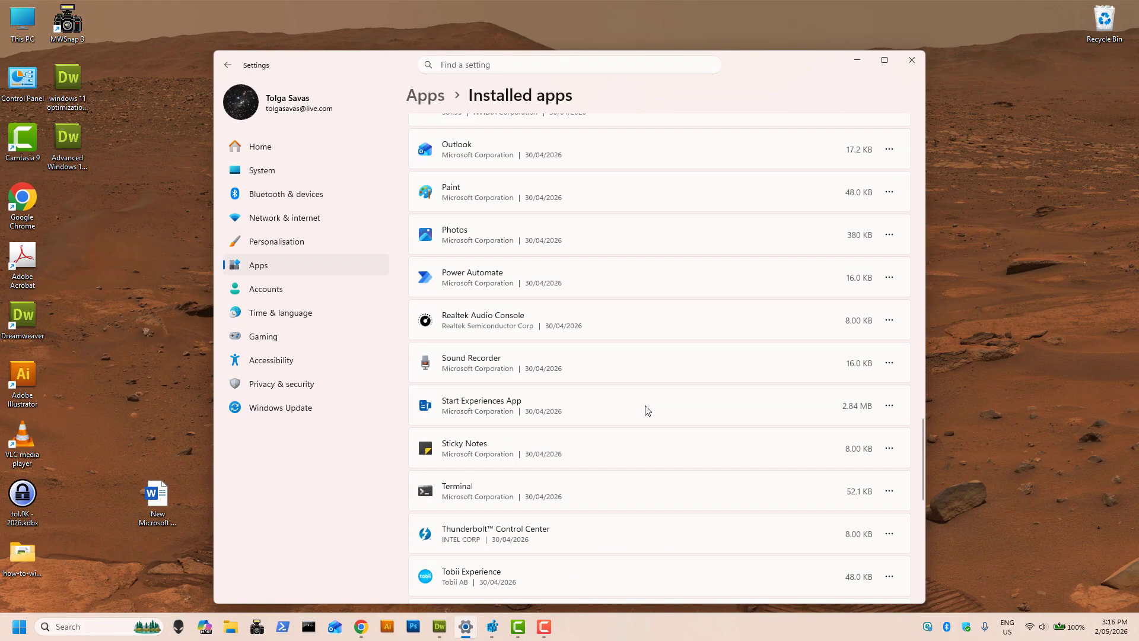
pyautogui.scroll(-2, 647, 410)
pyautogui.scroll(-2, 647, 410)
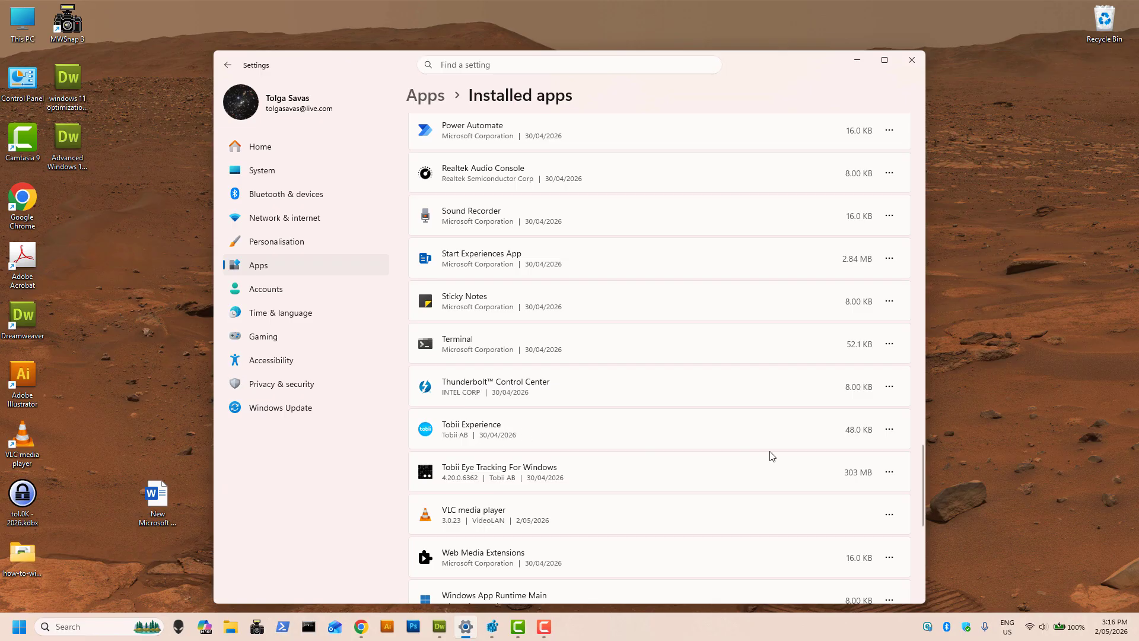
pyautogui.click(889, 430)
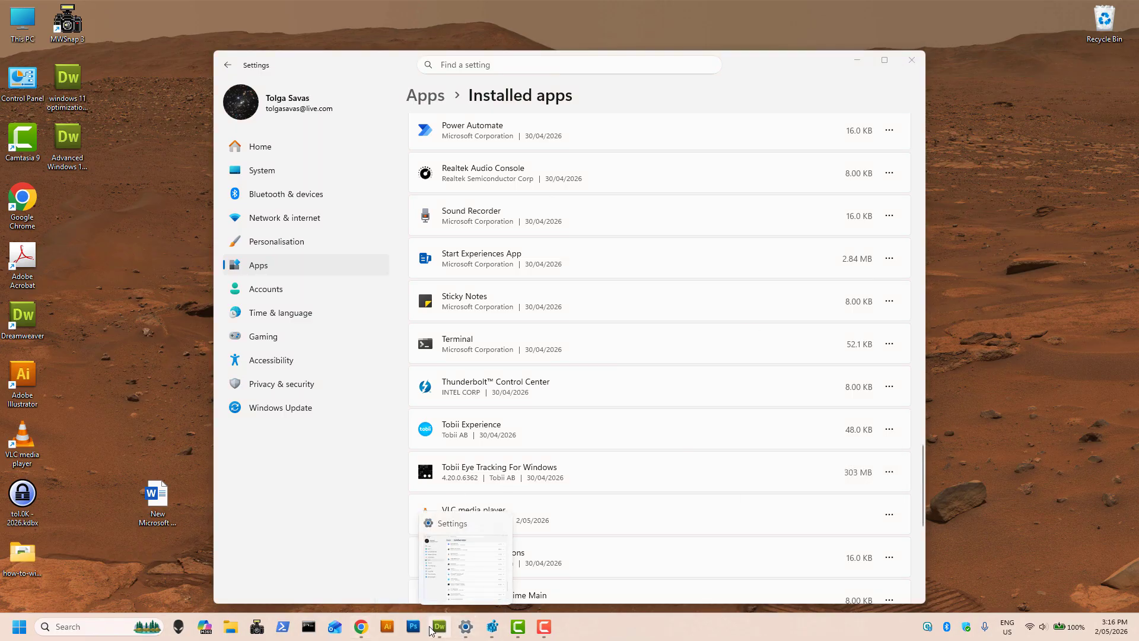
# Highlight "Startup Apps" in the Dreamweaver guide and show the startup apps in a maximised Task Manager window
pyautogui.click(437, 586)
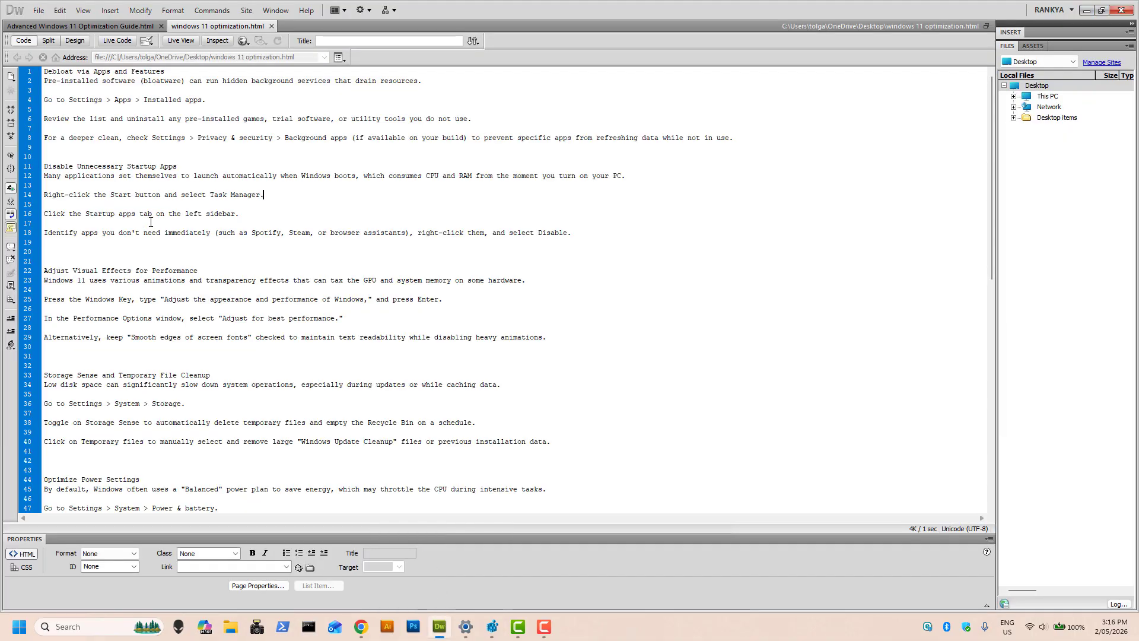
pyautogui.moveTo(128, 167); pyautogui.dragTo(175, 167)
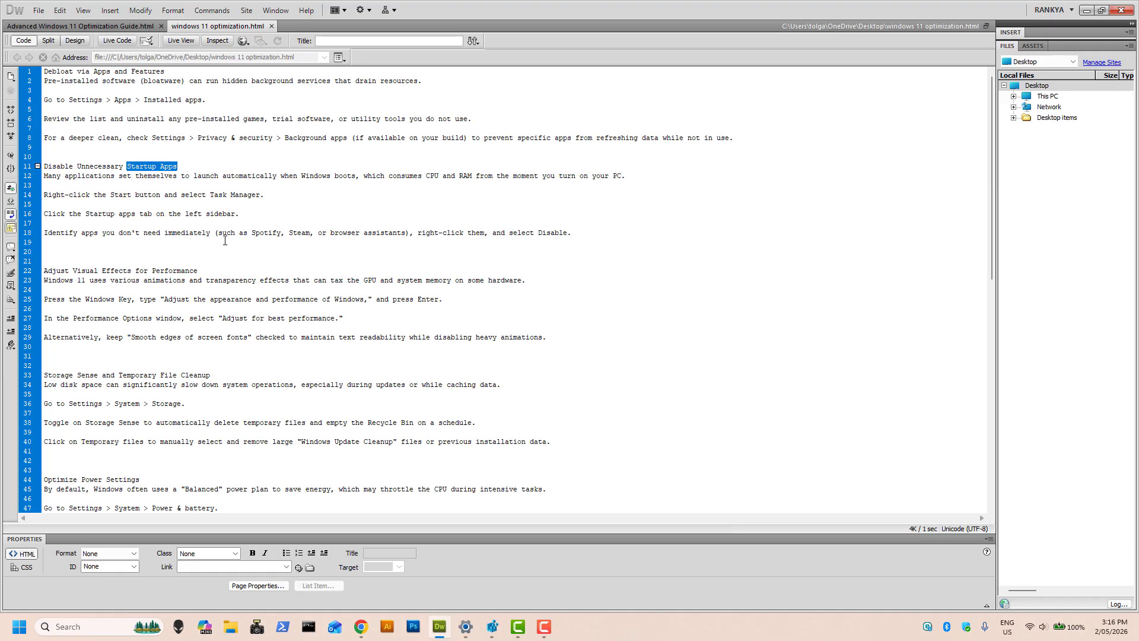
pyautogui.rightClick(18, 631)
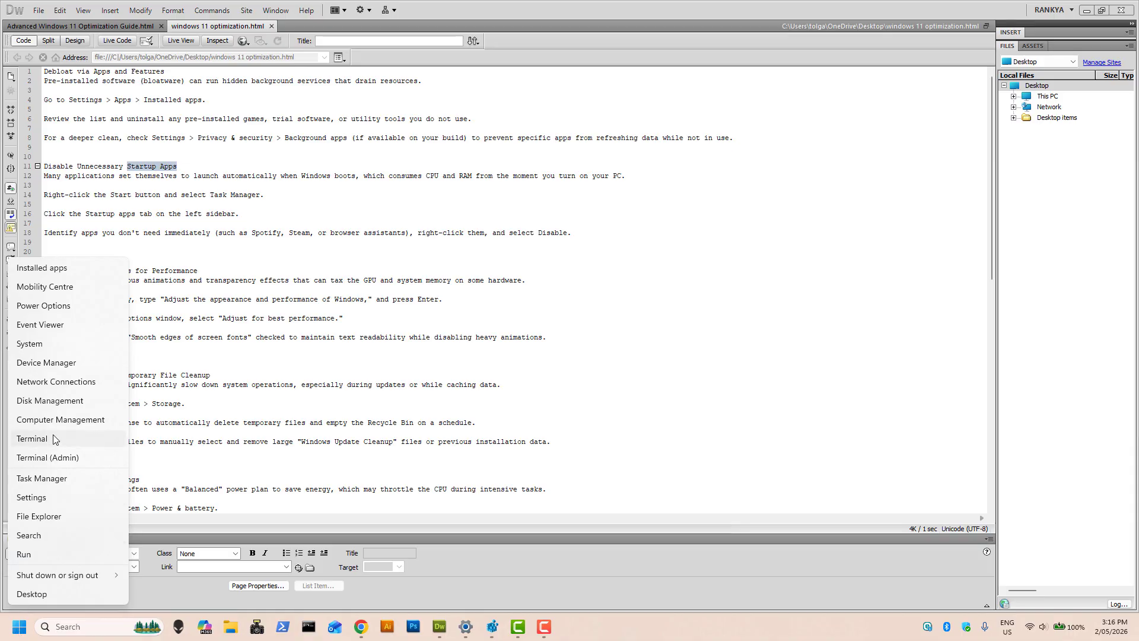
pyautogui.click(42, 479)
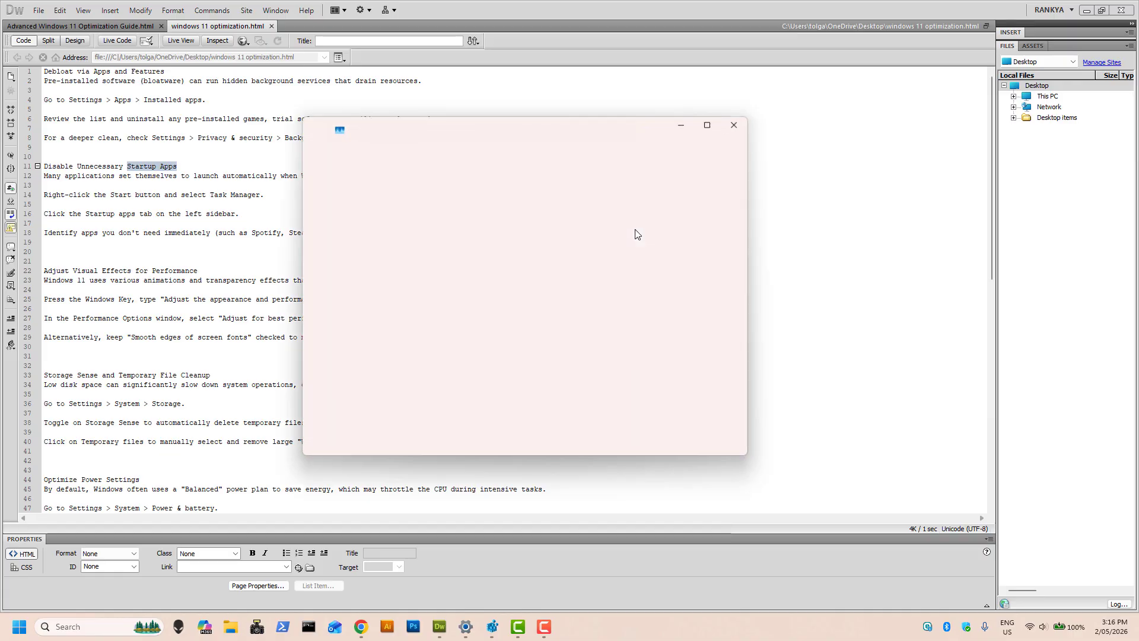
pyautogui.click(363, 254)
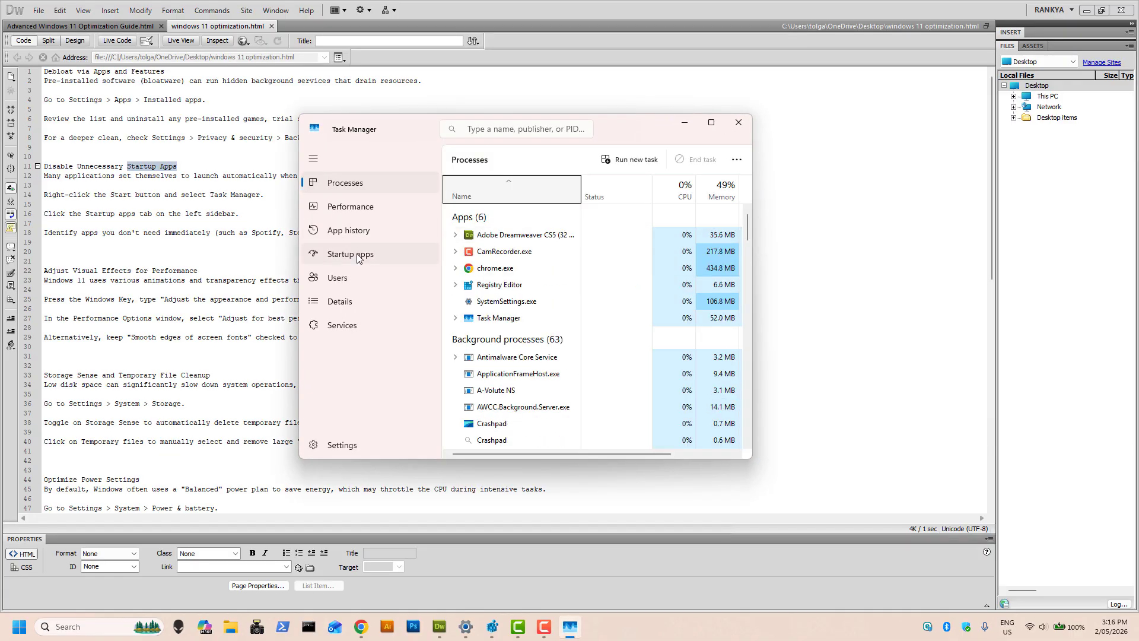
pyautogui.click(712, 122)
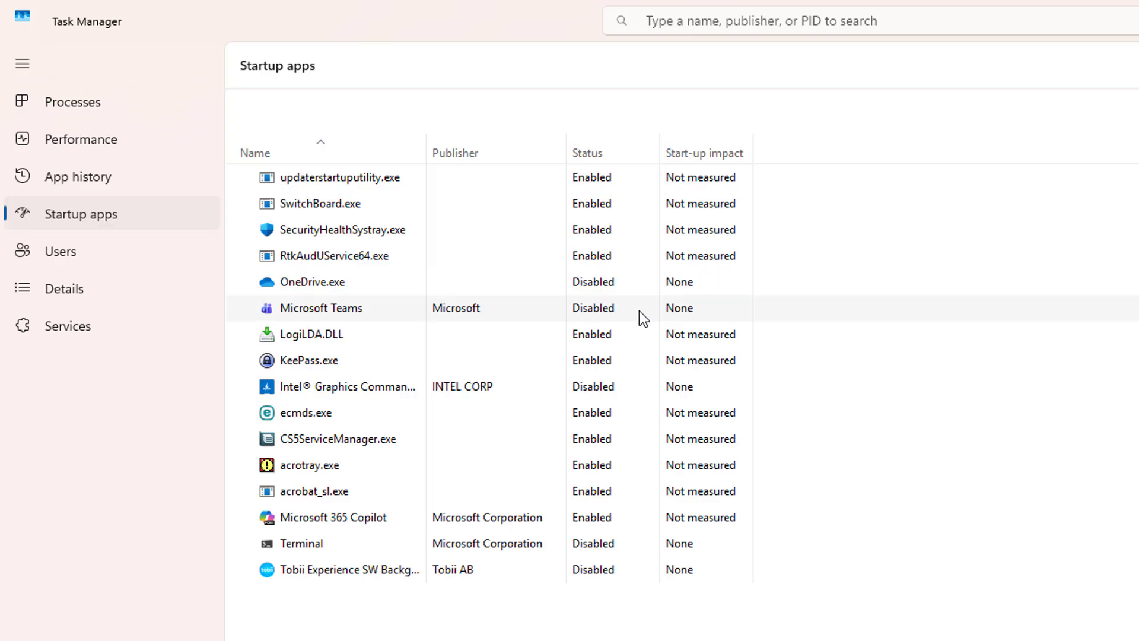
# Disable acrotray.exe and acrobat_sl.exe in the startup apps
pyautogui.click(337, 475)
pyautogui.rightClick(335, 470)
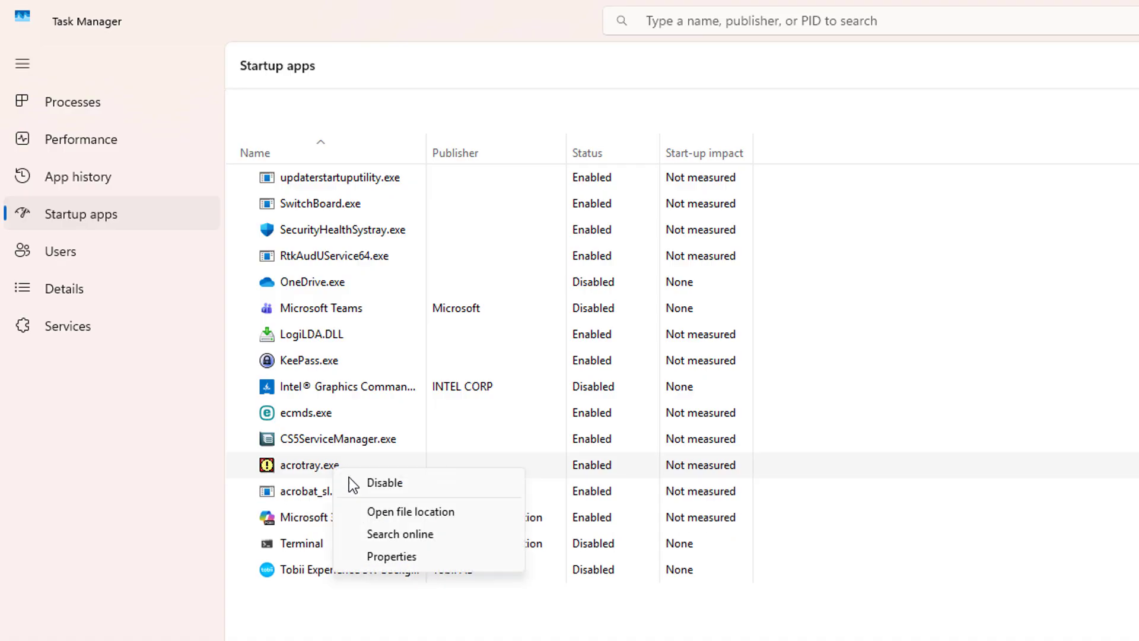
pyautogui.click(379, 483)
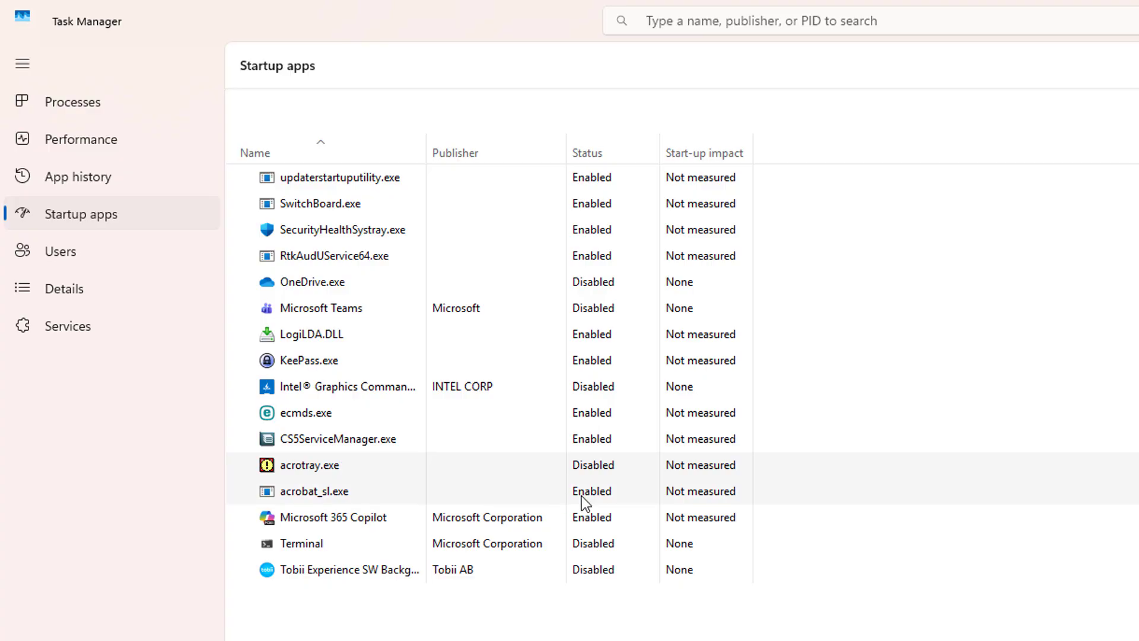
pyautogui.rightClick(345, 498)
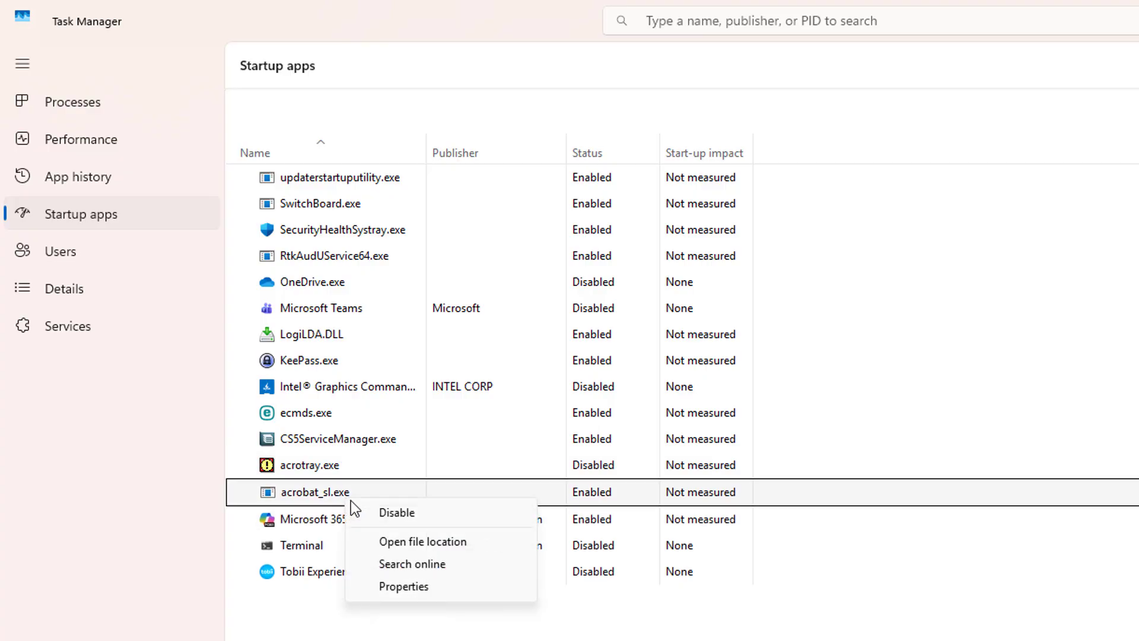
pyautogui.click(380, 516)
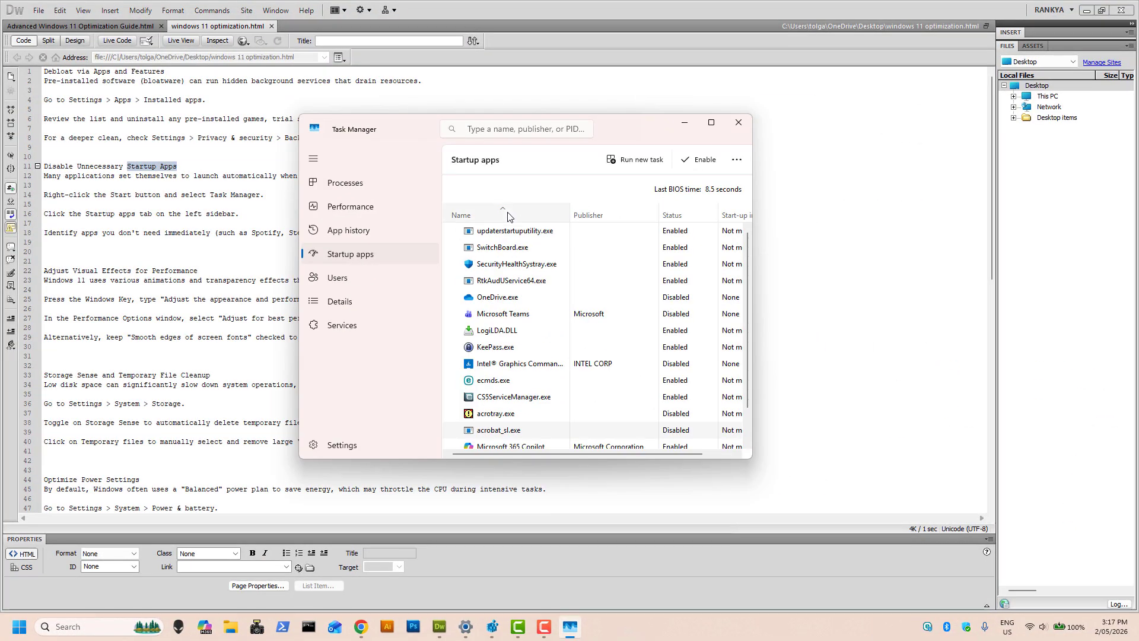
# View the startup options for Microsoft Teams, and enable acrotray.exe and disable it again
pyautogui.scroll(-1, 534, 306)
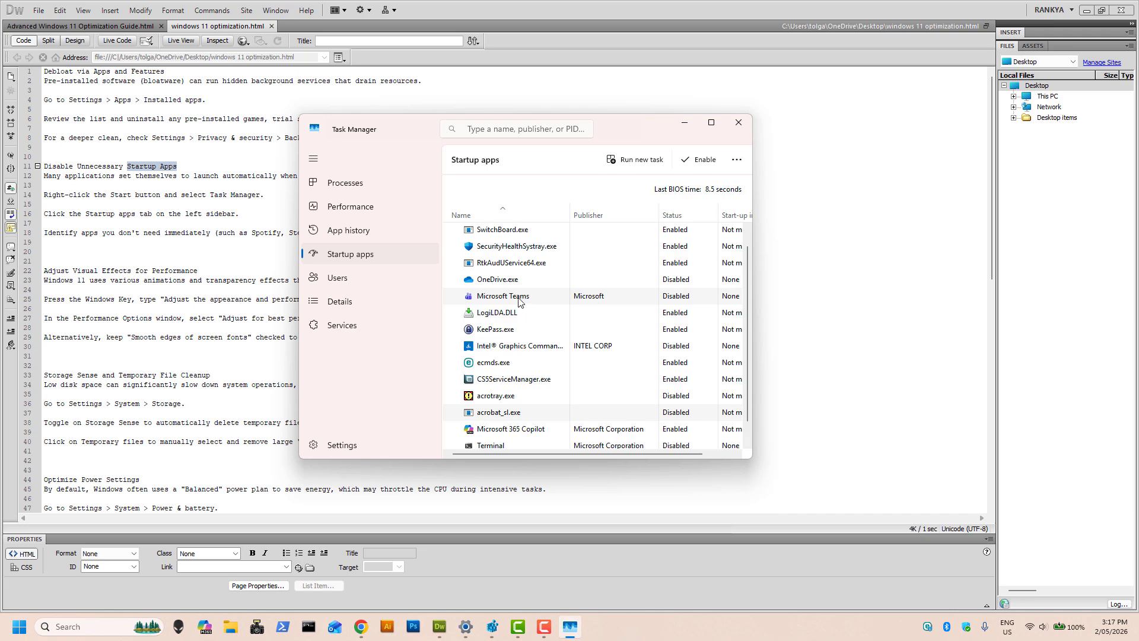
pyautogui.rightClick(517, 300)
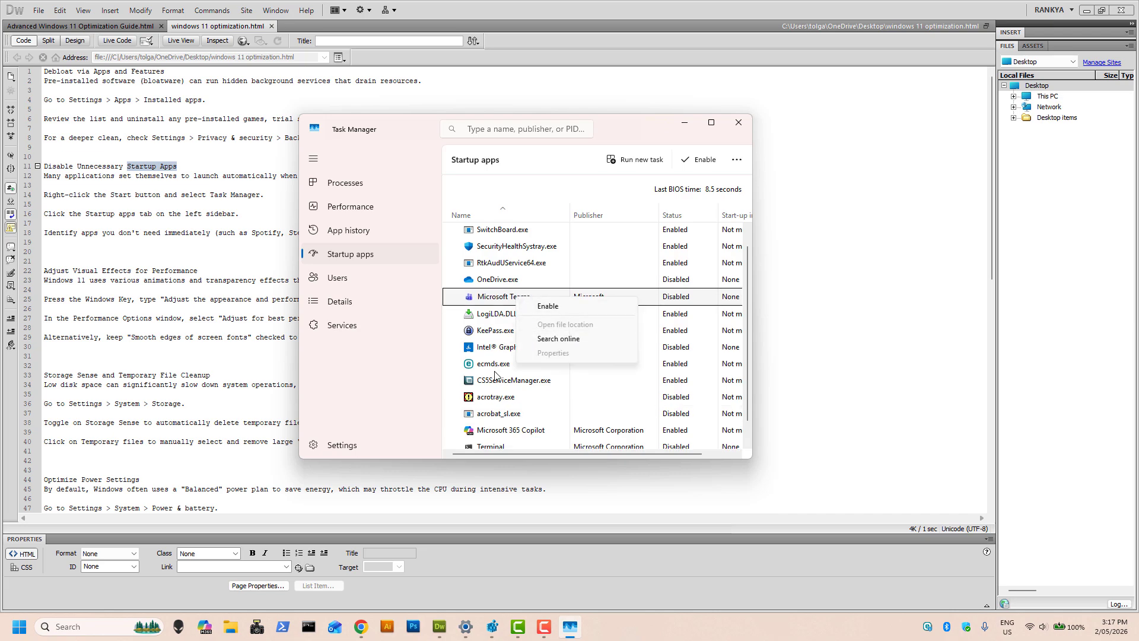
pyautogui.click(502, 398)
pyautogui.rightClick(505, 397)
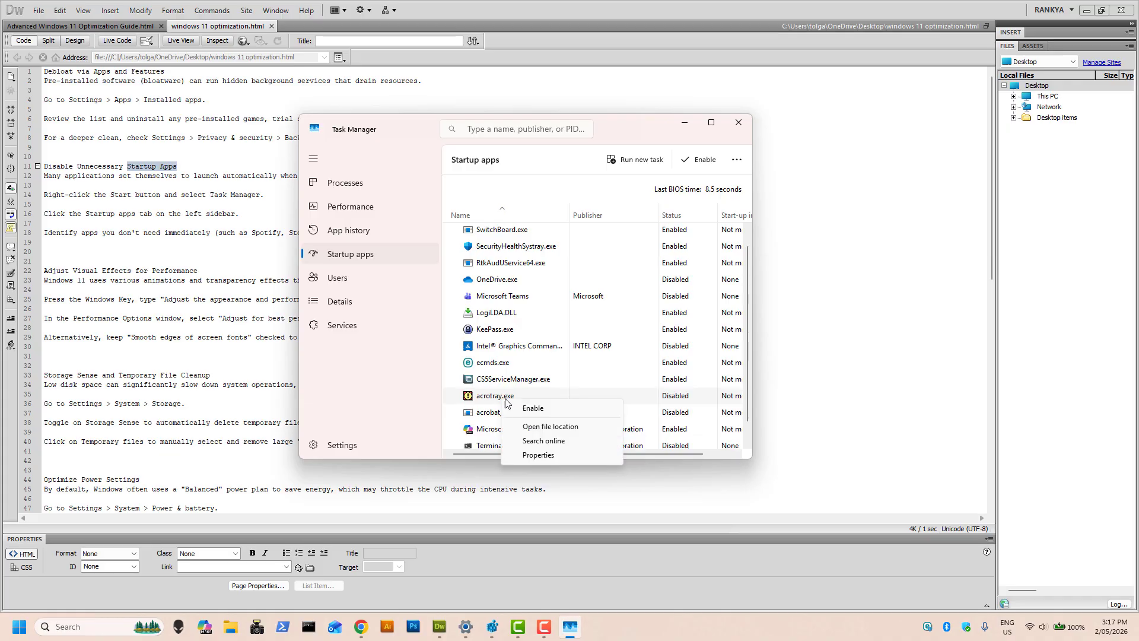
pyautogui.click(526, 410)
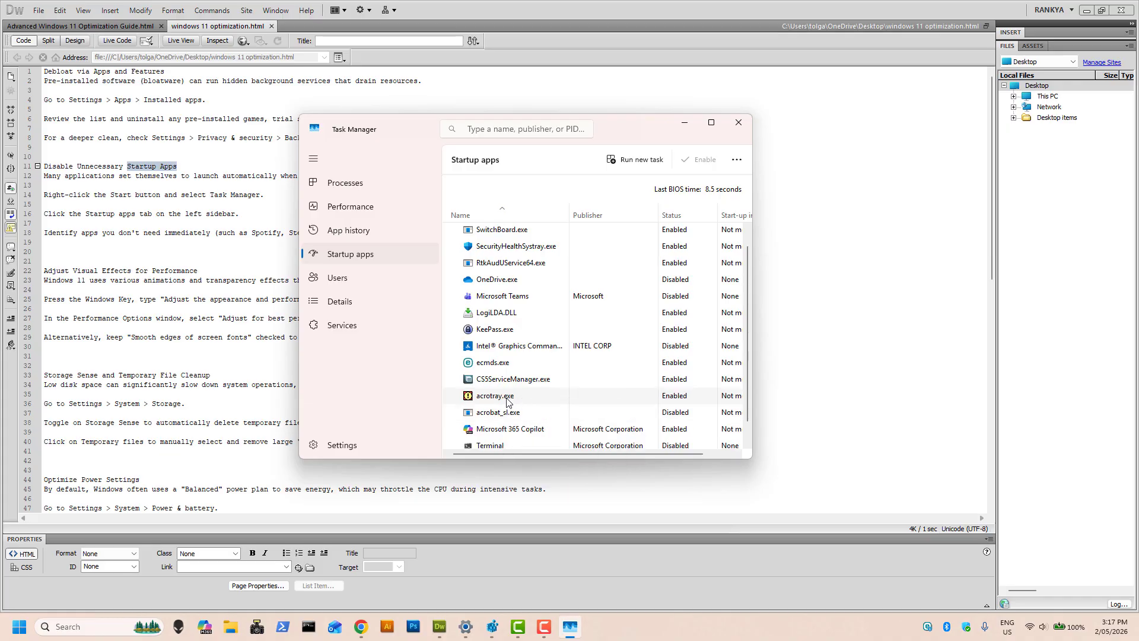
pyautogui.rightClick(506, 402)
pyautogui.click(537, 410)
# Switch to Dreamweaver and highlight the heading "Adjust Visual Effects for Performance" in the guide
pyautogui.click(100, 269)
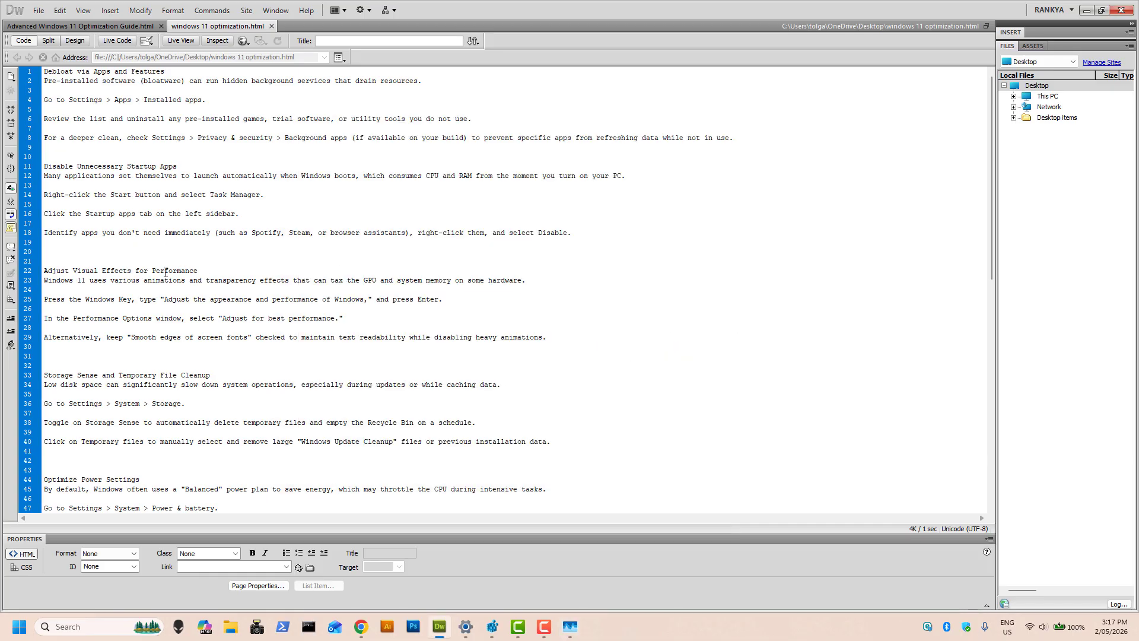
pyautogui.click(24, 272)
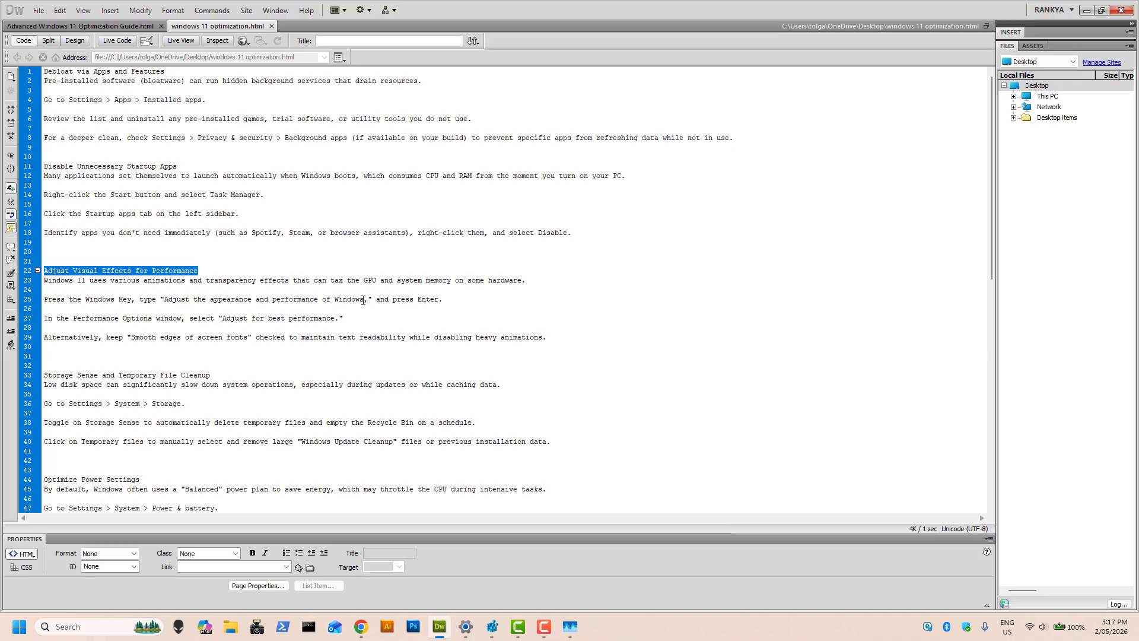
# Highlight "Adjust the appearance and performance of Windows" in the guide, search Windows for it and open the Performance Options dialog
pyautogui.moveTo(364, 300); pyautogui.dragTo(171, 300)
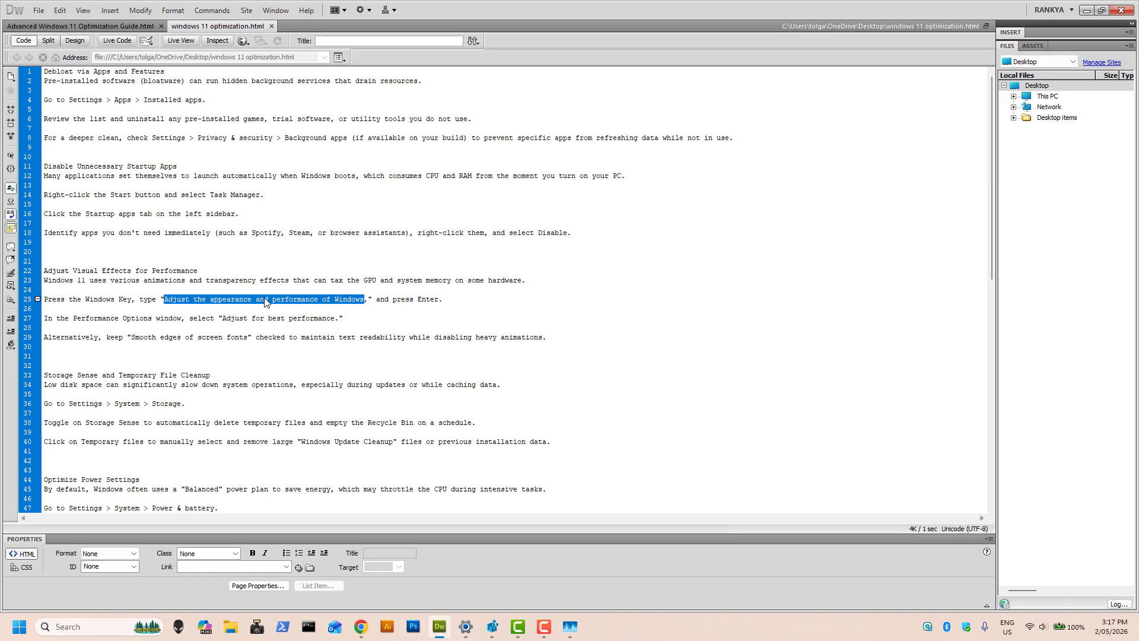
pyautogui.click(82, 628)
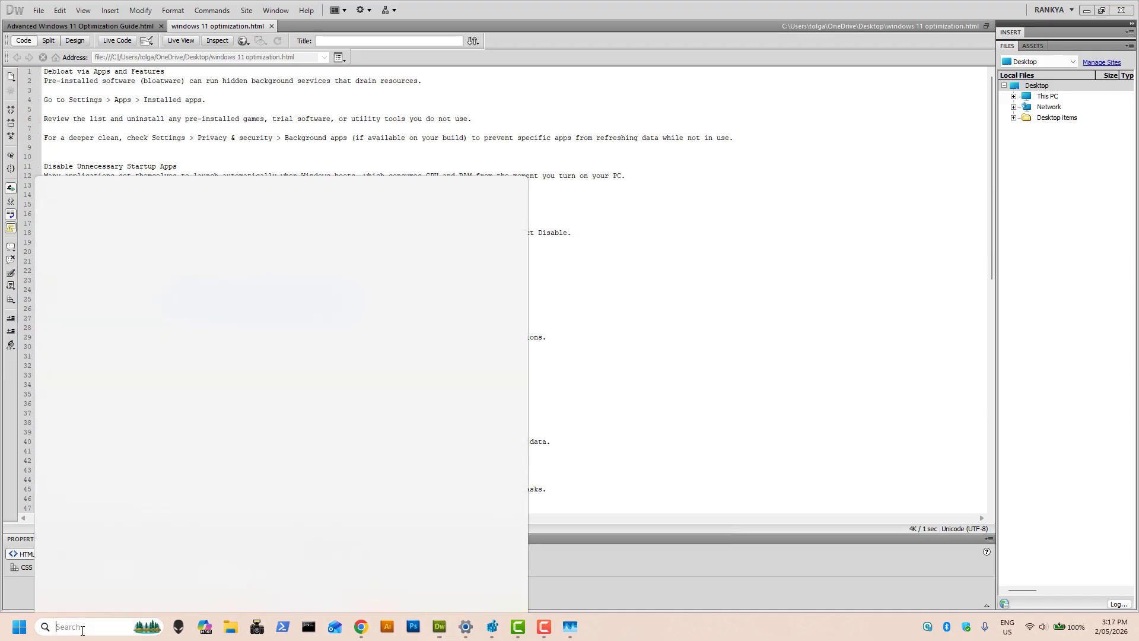
pyautogui.write('Adjust the appearance and performance of Windows')
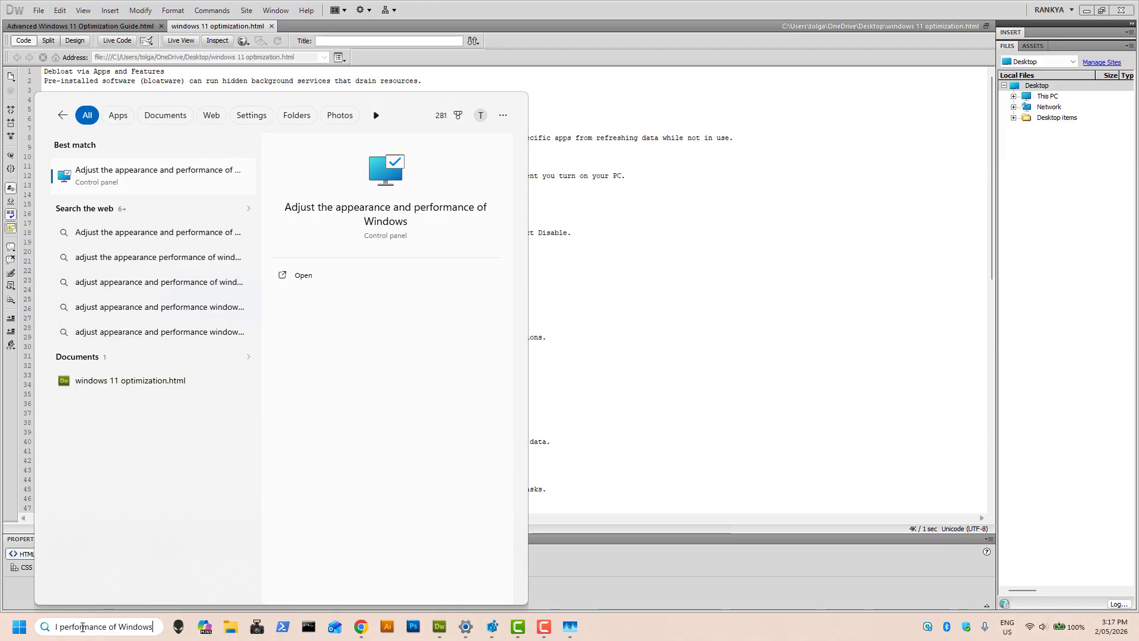
pyautogui.press('Return')
pyautogui.moveTo(259, 157); pyautogui.dragTo(540, 148)
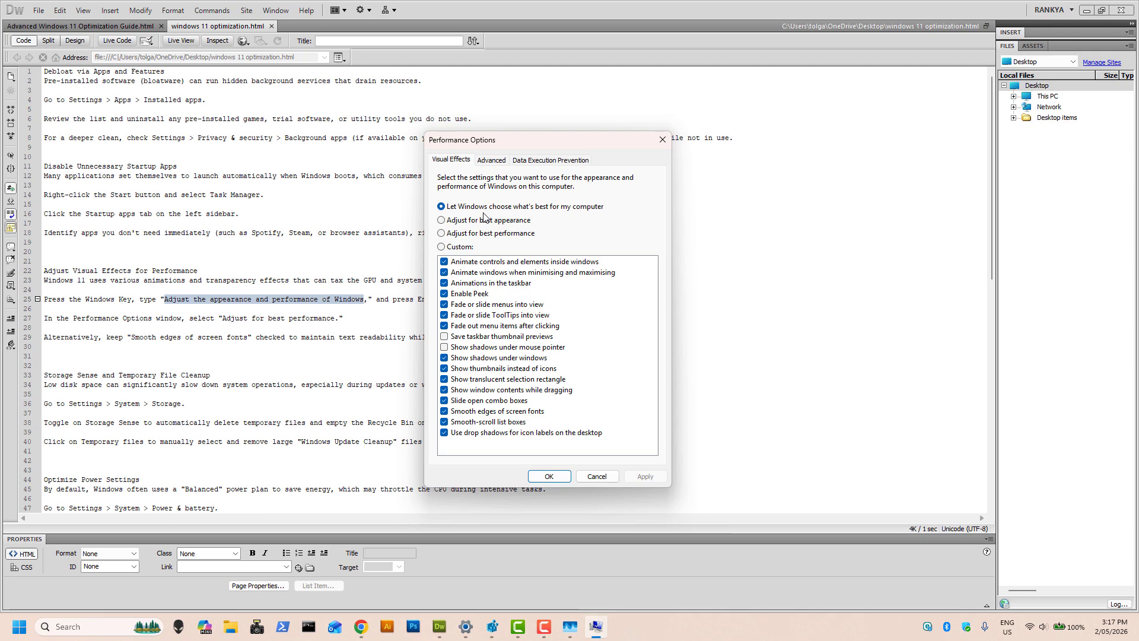
# Try "Adjust for best performance", return the visual effects to "Let Windows choose what's best for my computer", and apply and close
pyautogui.click(441, 234)
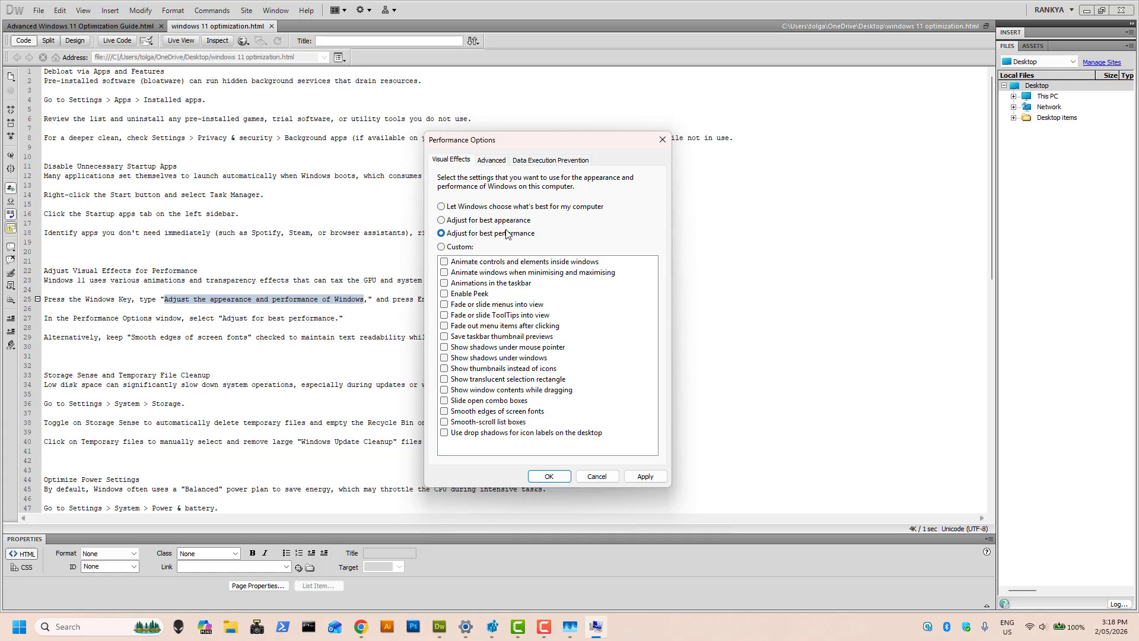
pyautogui.click(441, 207)
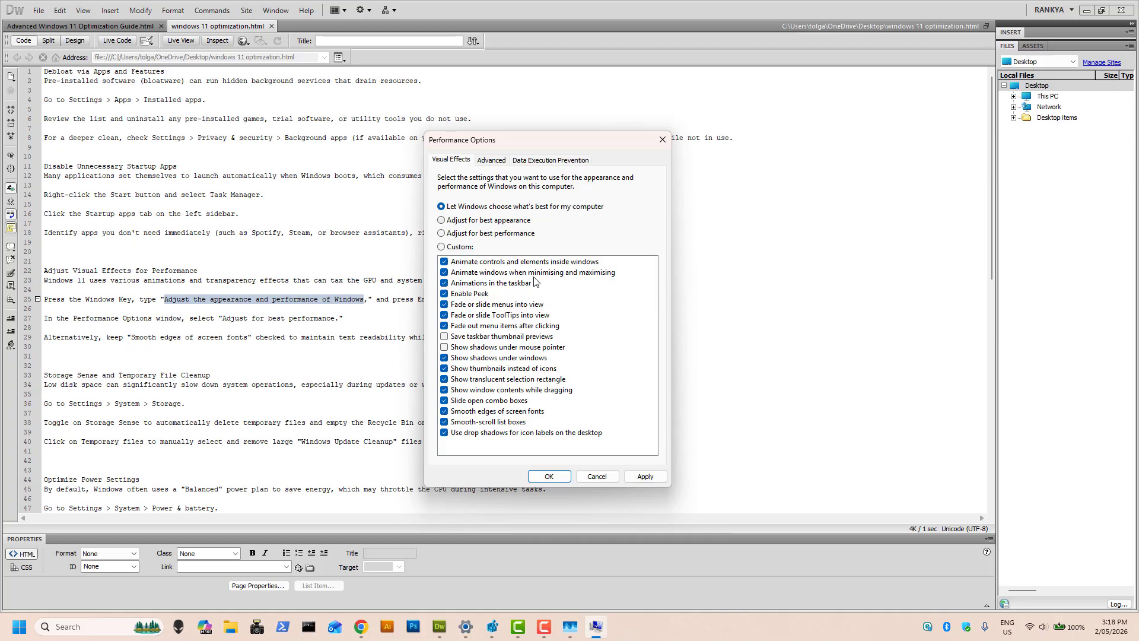
pyautogui.click(643, 476)
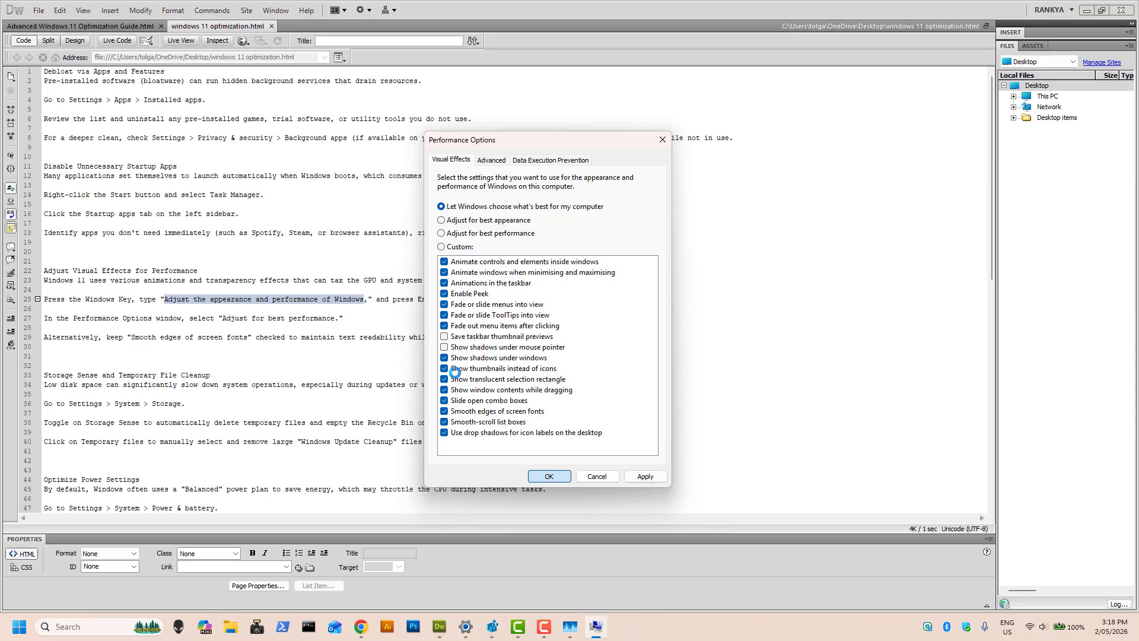
pyautogui.press('Escape')
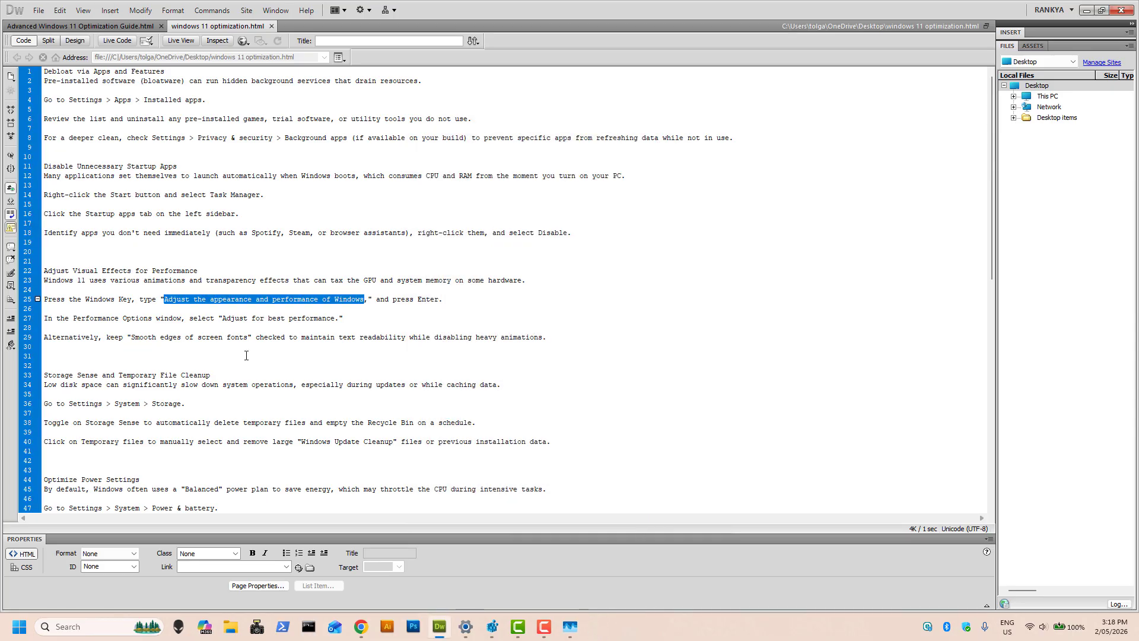
# Mark the guide's "Storage Sense and Temporary File Cleanup" heading, and turn Storage Sense off and on again in the System storage settings
pyautogui.moveTo(93, 372); pyautogui.dragTo(224, 377)
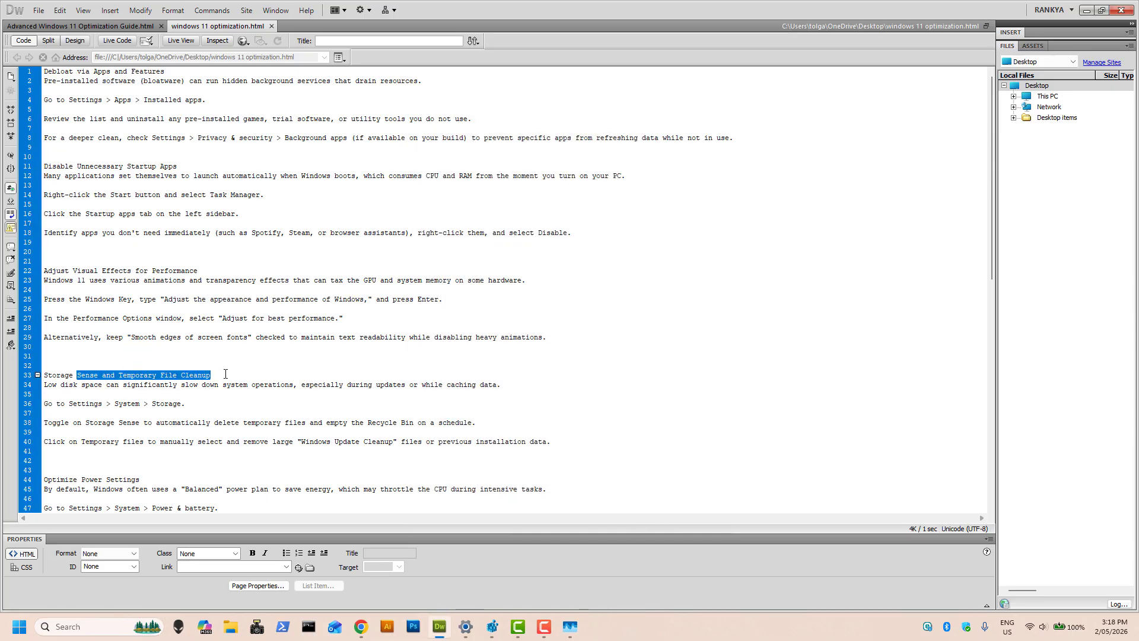
pyautogui.click(224, 376)
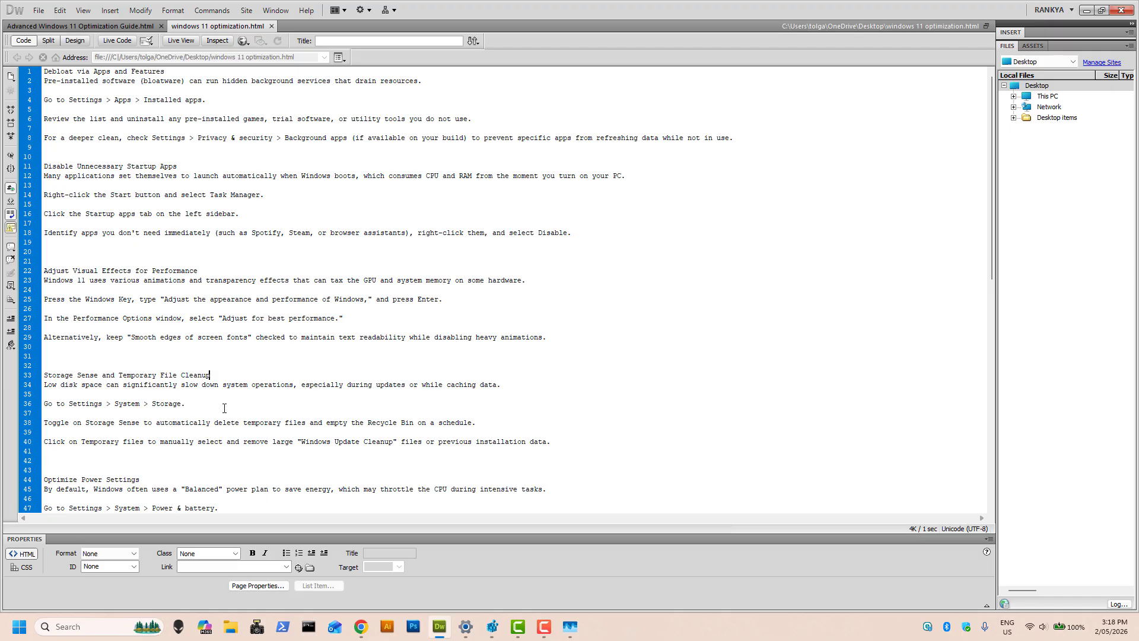
pyautogui.click(18, 628)
pyautogui.click(230, 197)
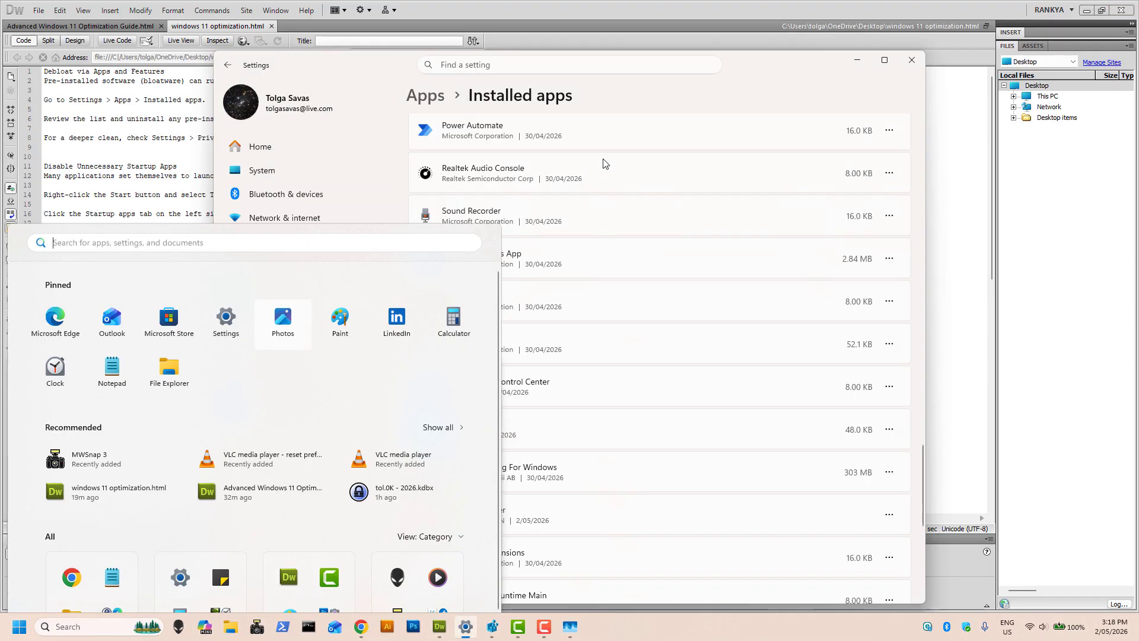
pyautogui.click(283, 171)
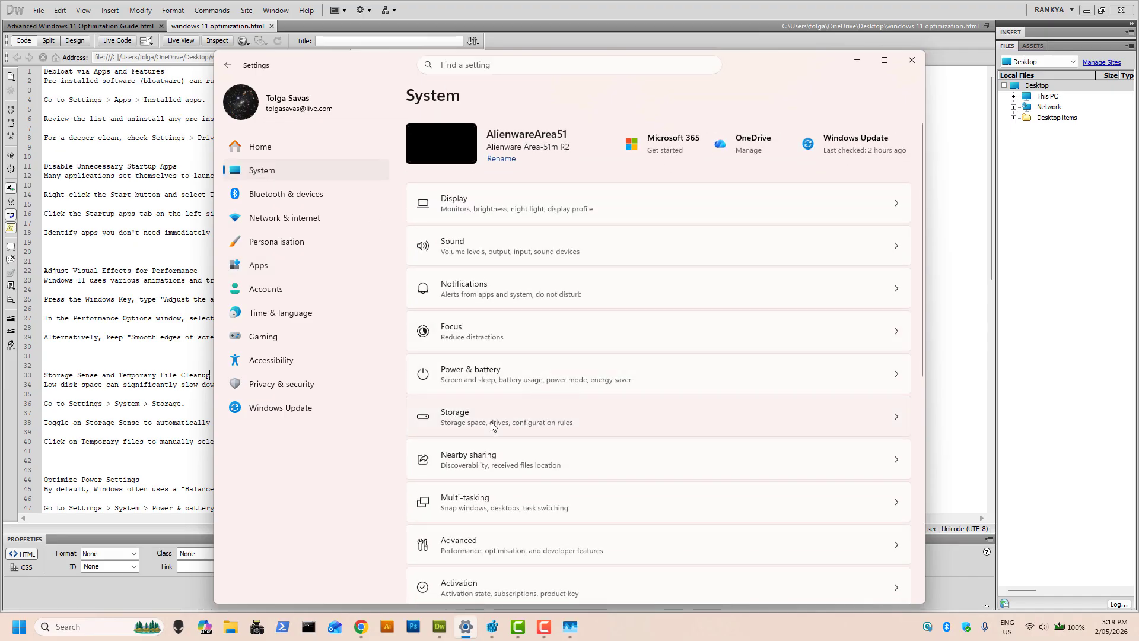
pyautogui.click(491, 425)
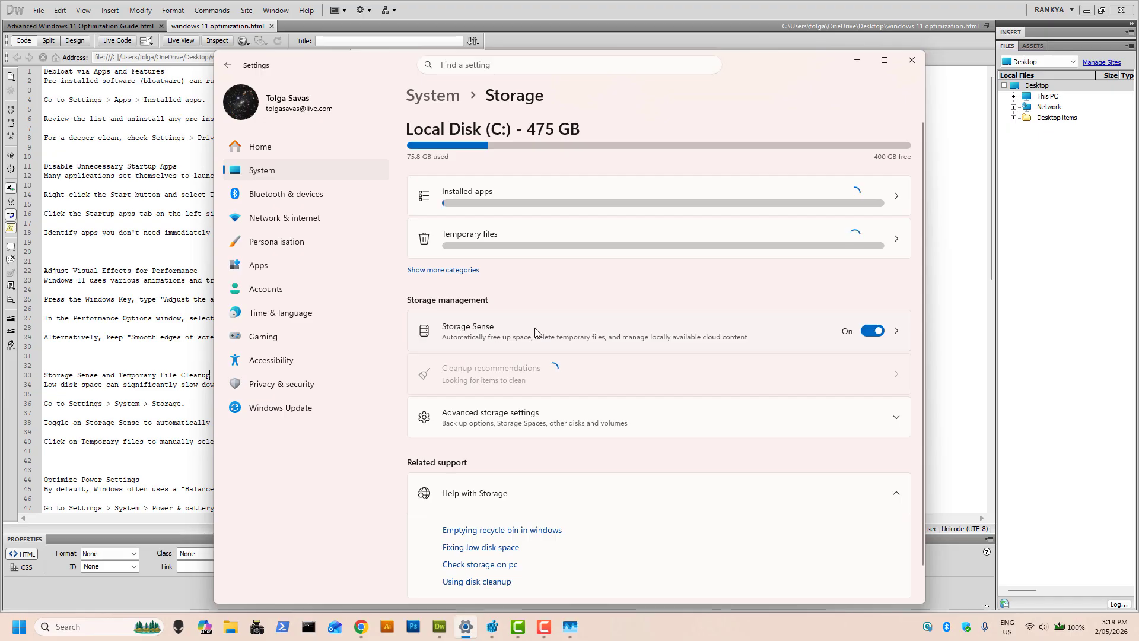
pyautogui.click(872, 332)
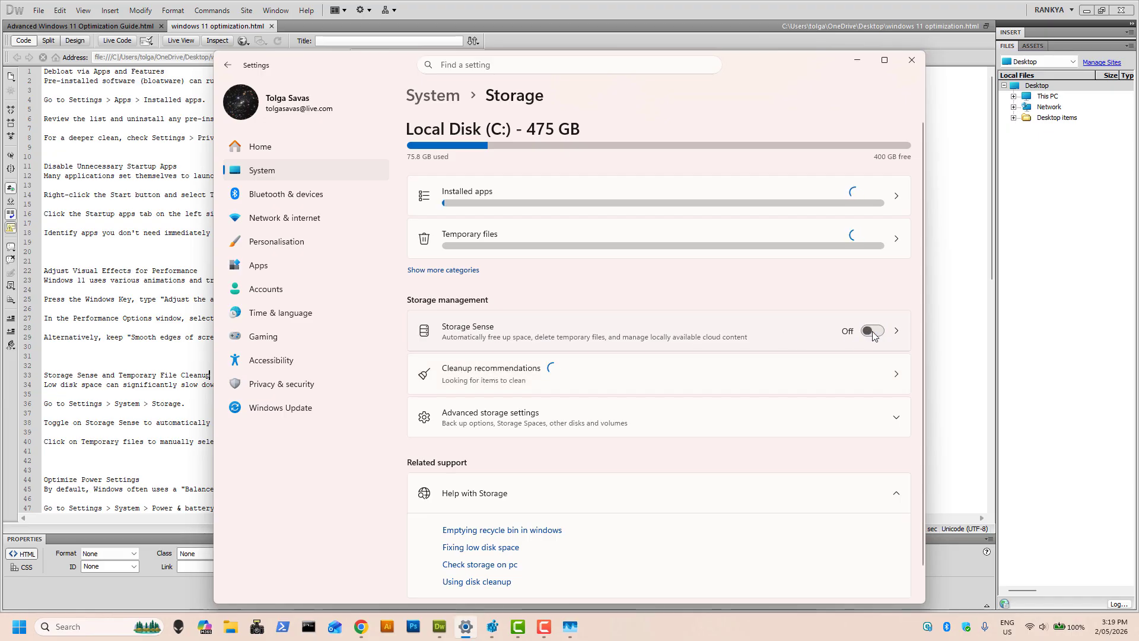
pyautogui.click(872, 332)
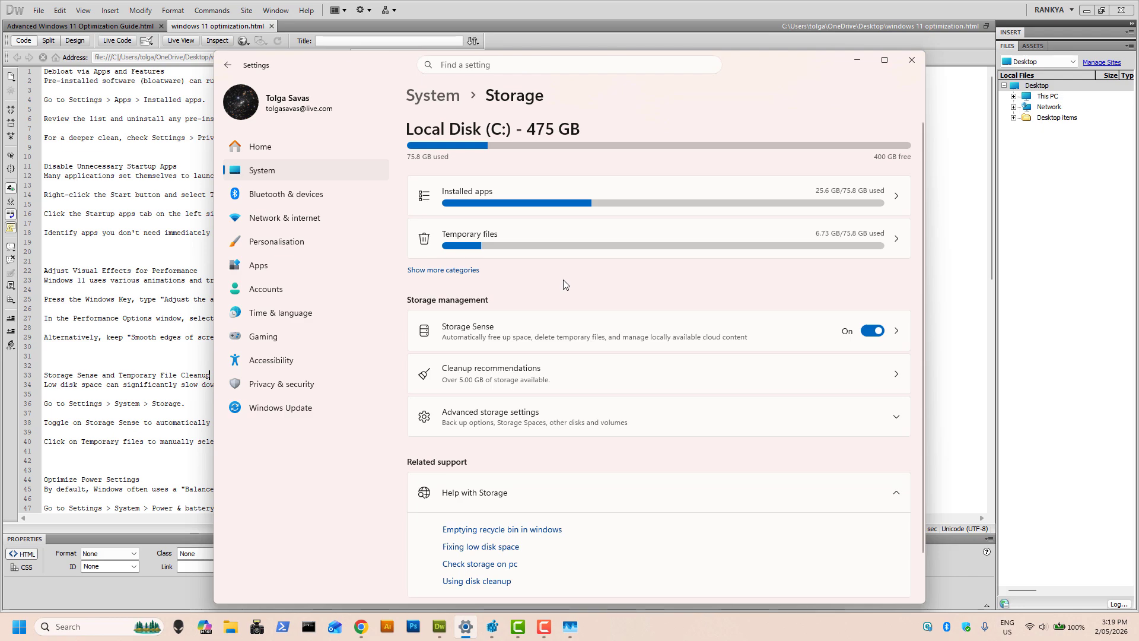
# Examine the temporary files that can be removed and their categories in the storage settings
pyautogui.click(538, 236)
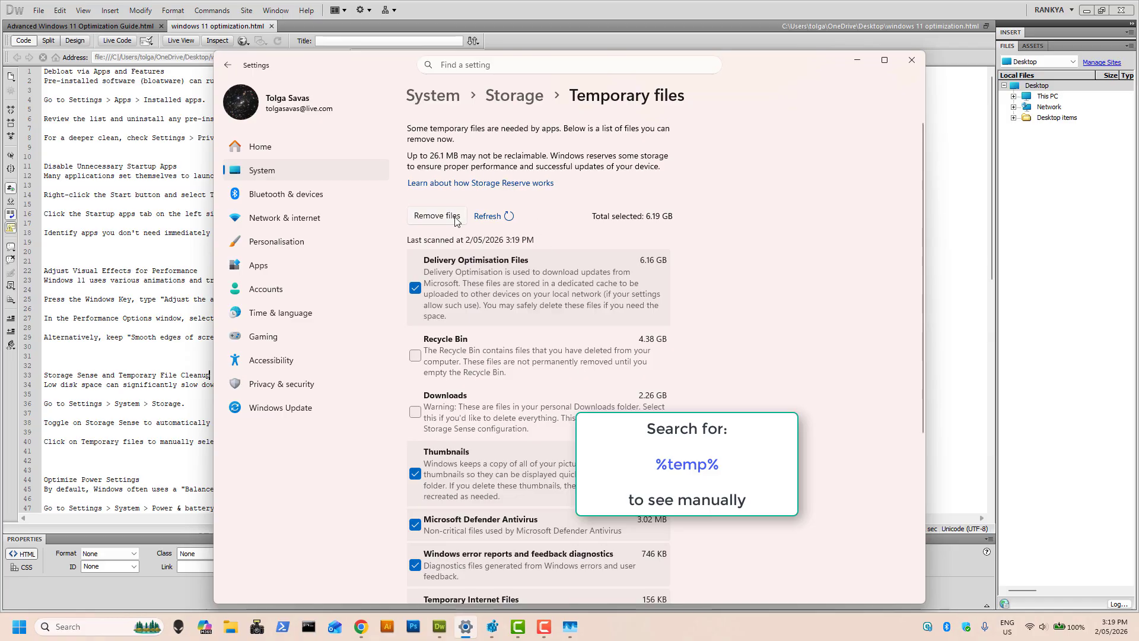
pyautogui.scroll(-5, 515, 321)
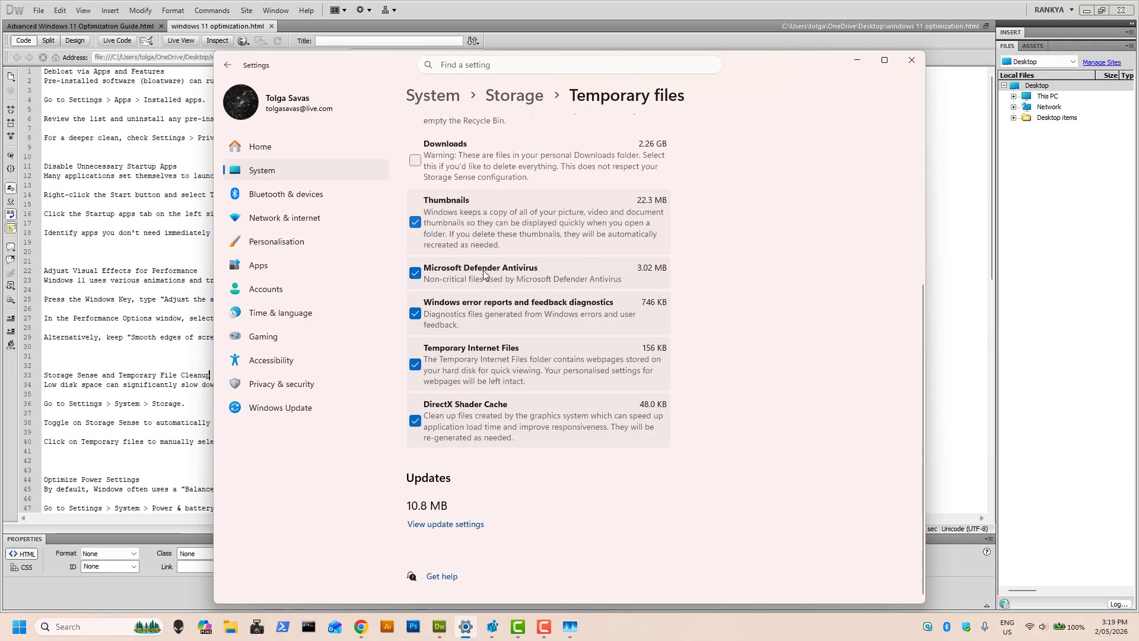
pyautogui.scroll(5, 512, 409)
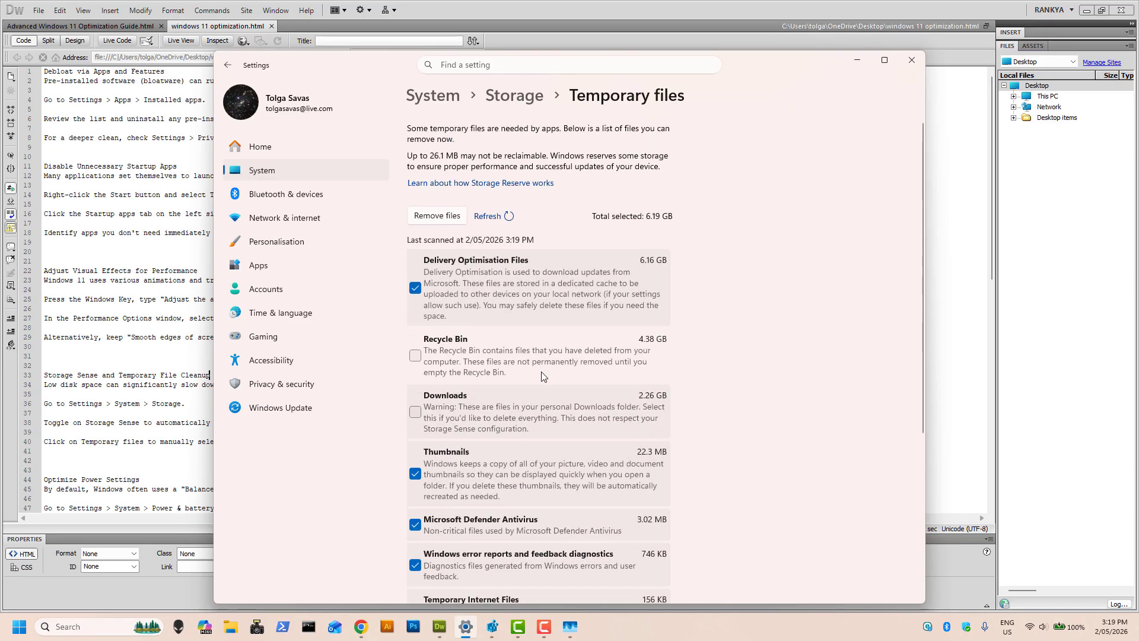
pyautogui.scroll(-5, 544, 375)
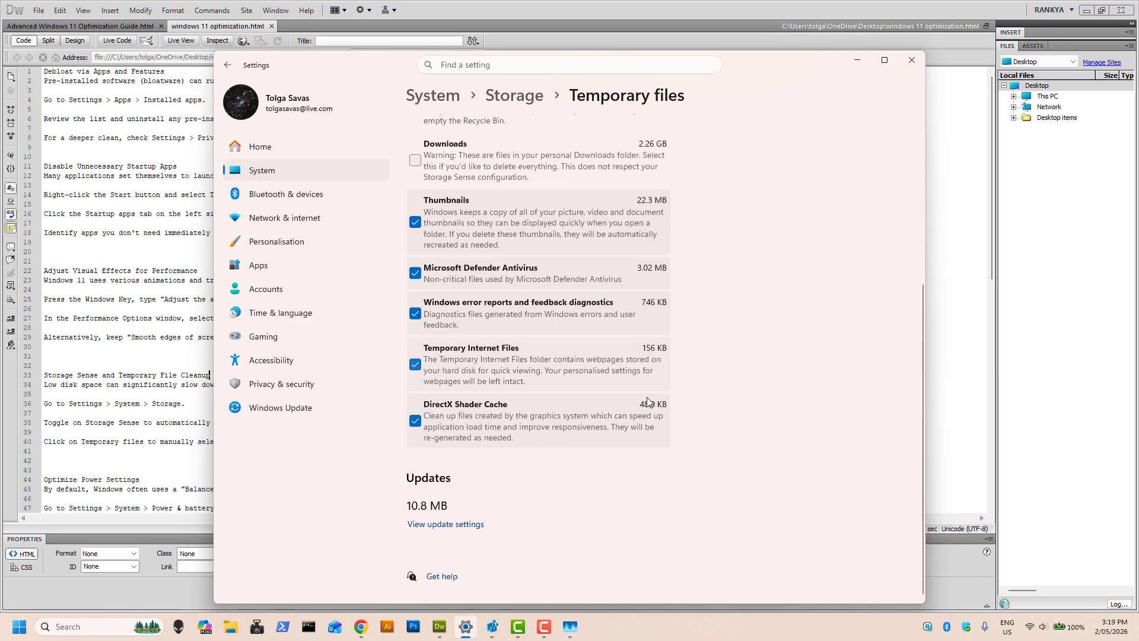
pyautogui.scroll(5, 552, 279)
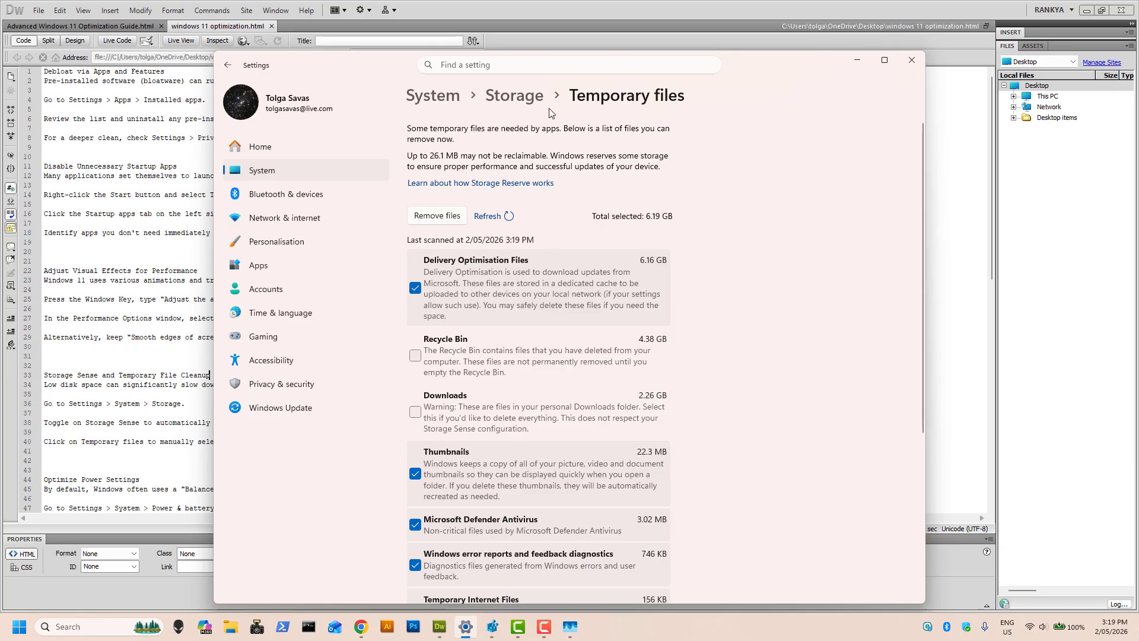
pyautogui.click(514, 95)
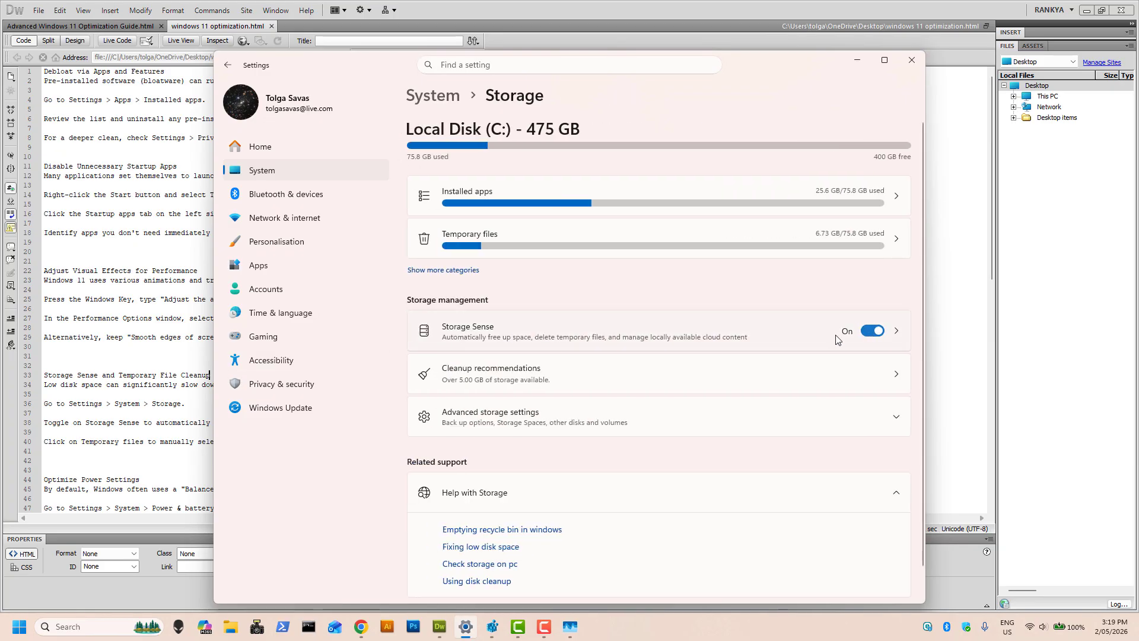
pyautogui.click(487, 242)
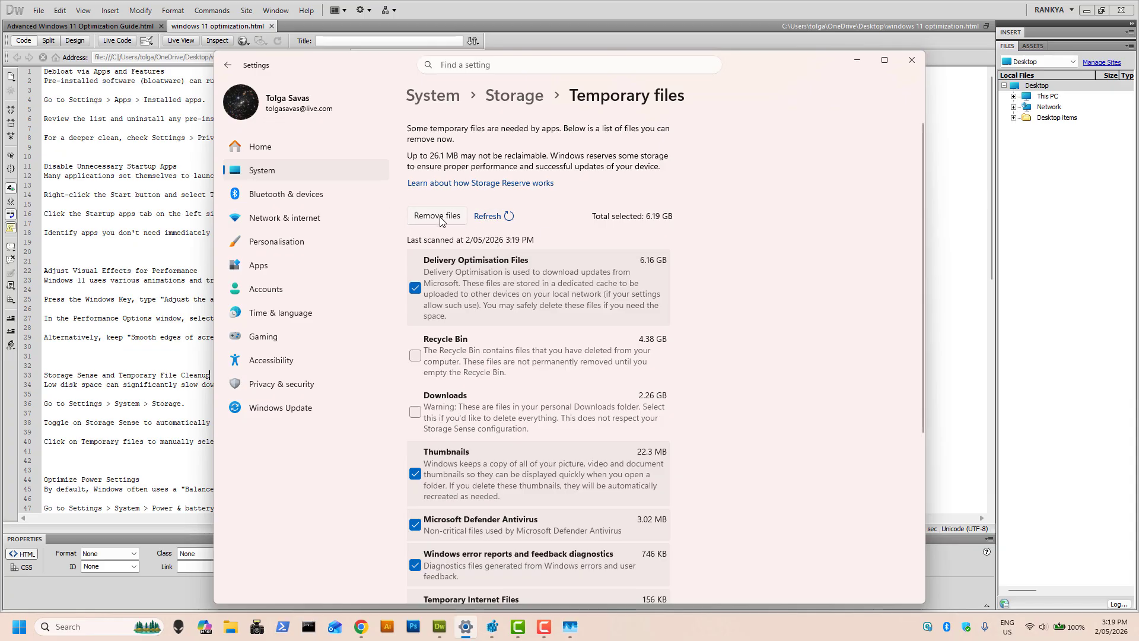
# Highlight "Optimize Power Settings" in the Dreamweaver guide and show the Power & battery page in Windows Settings
pyautogui.click(158, 313)
pyautogui.scroll(-4, 216, 336)
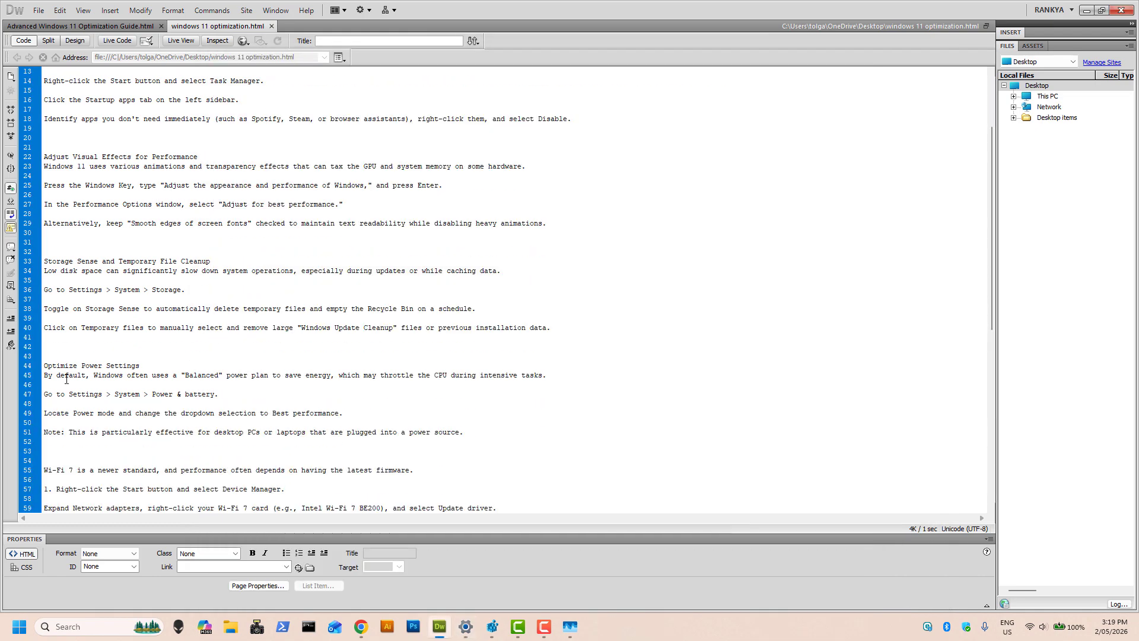
pyautogui.moveTo(149, 367); pyautogui.dragTo(10, 369)
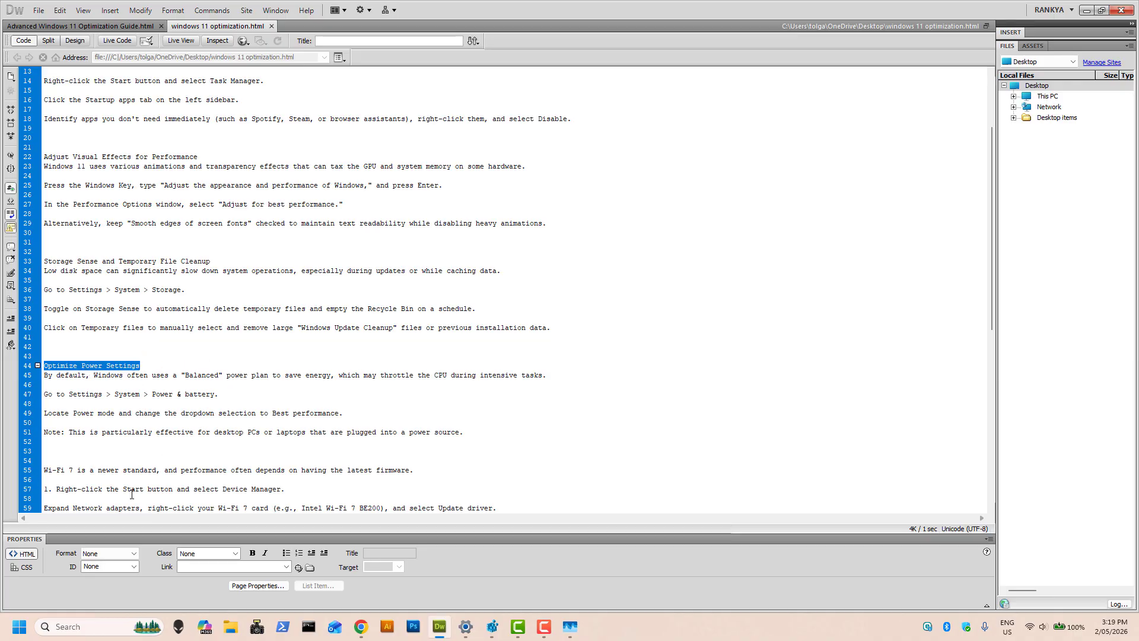
pyautogui.click(466, 627)
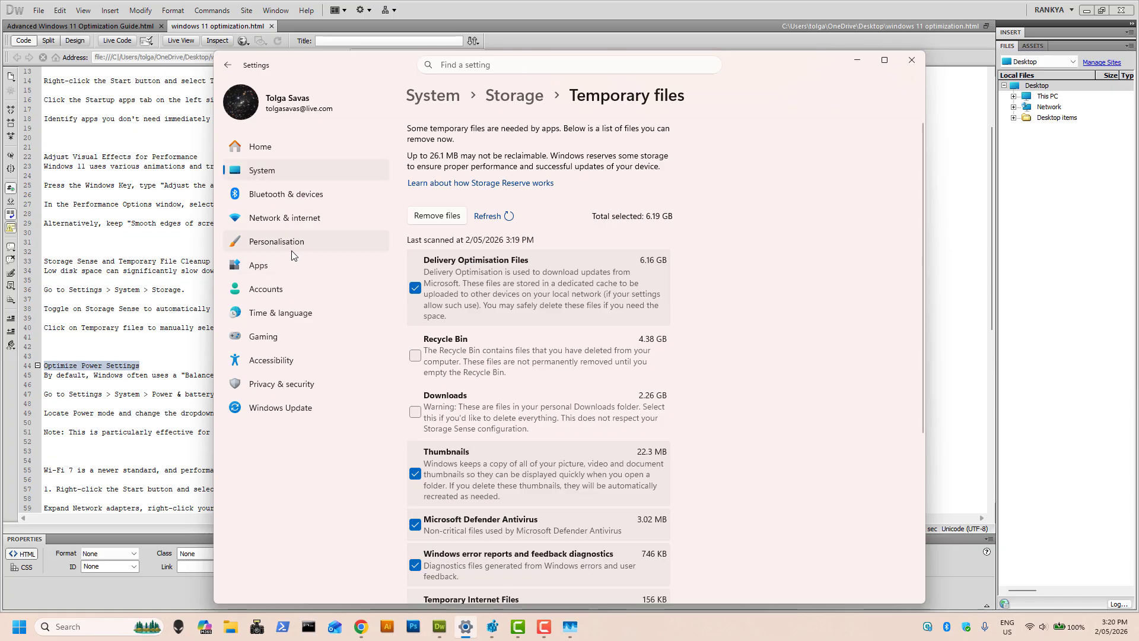
pyautogui.click(261, 171)
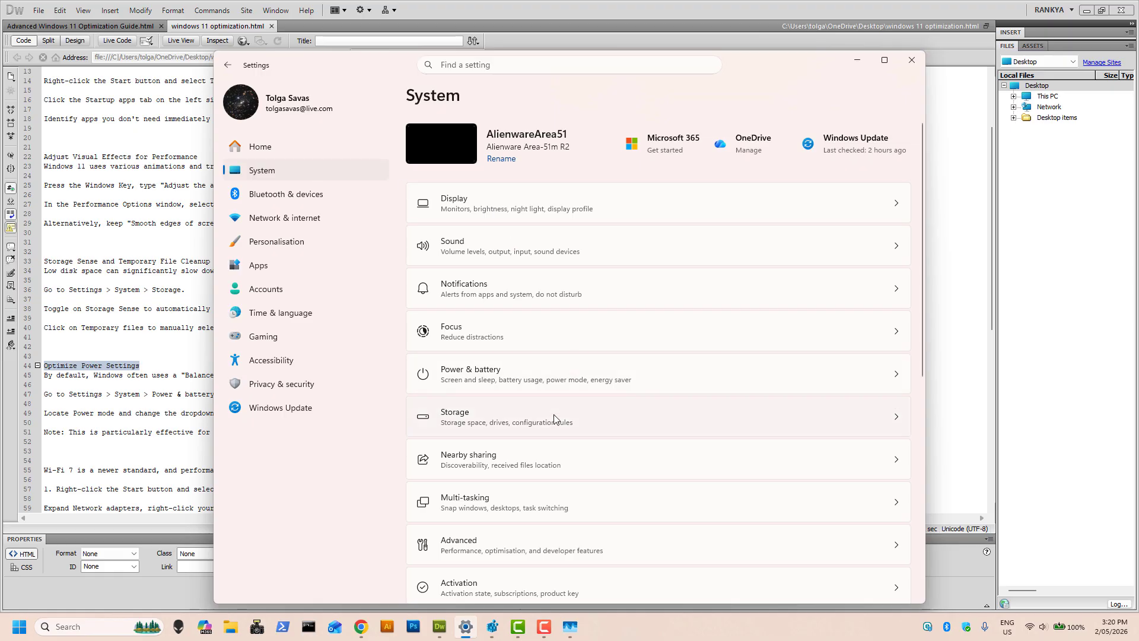
pyautogui.click(556, 384)
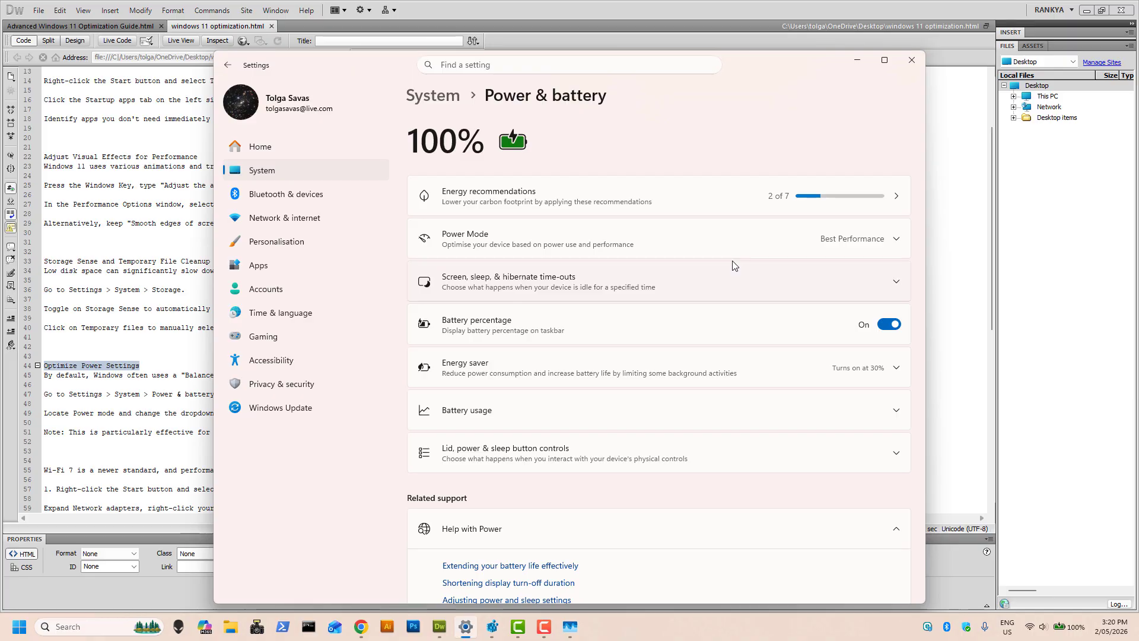
# Set the power mode to Best Performance when plugged in and Balanced on battery, and close Settings
pyautogui.click(849, 253)
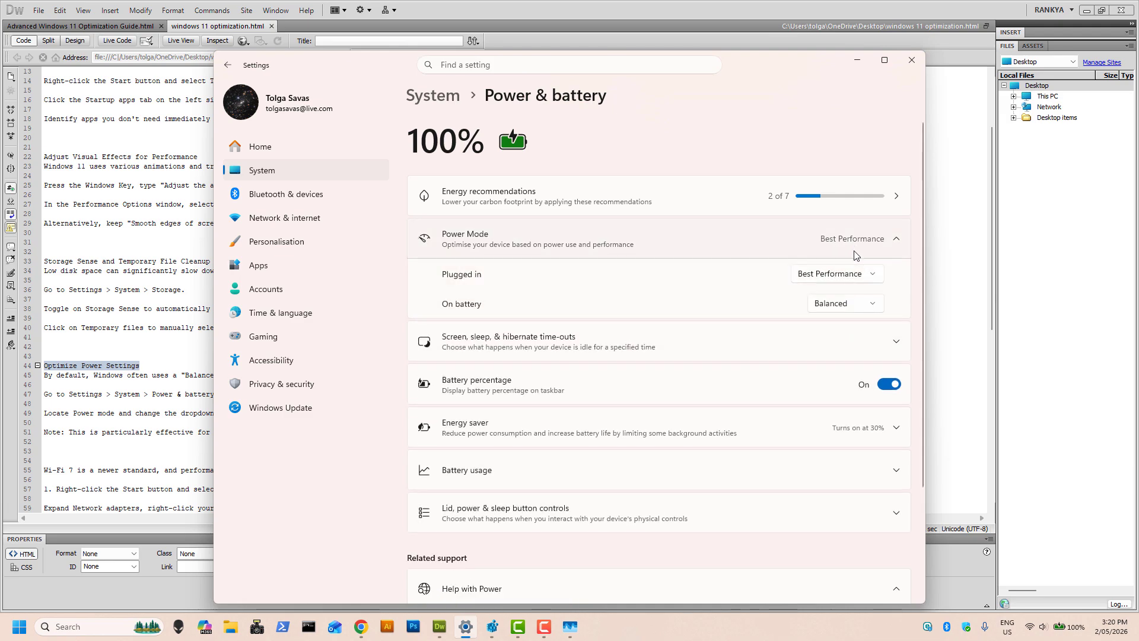
pyautogui.click(831, 276)
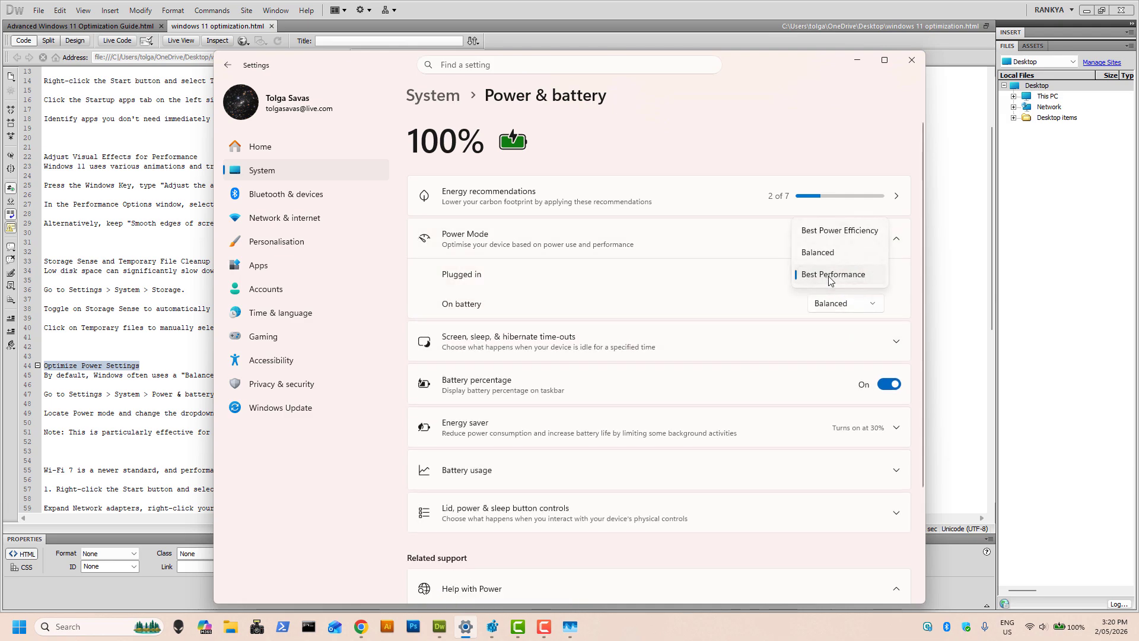
pyautogui.click(864, 278)
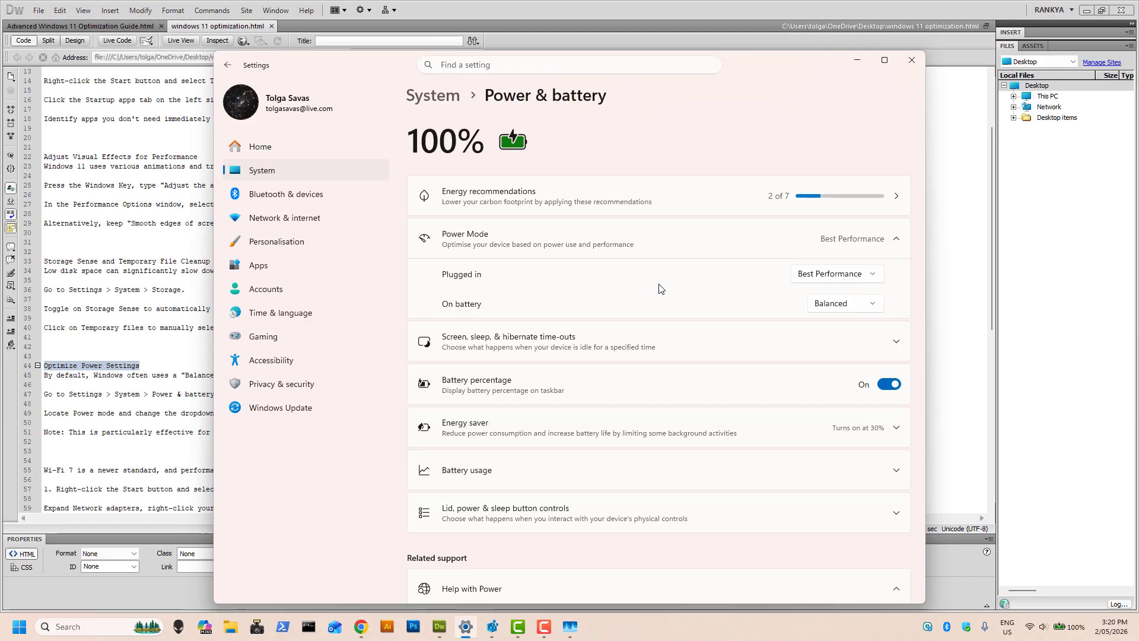
pyautogui.click(845, 307)
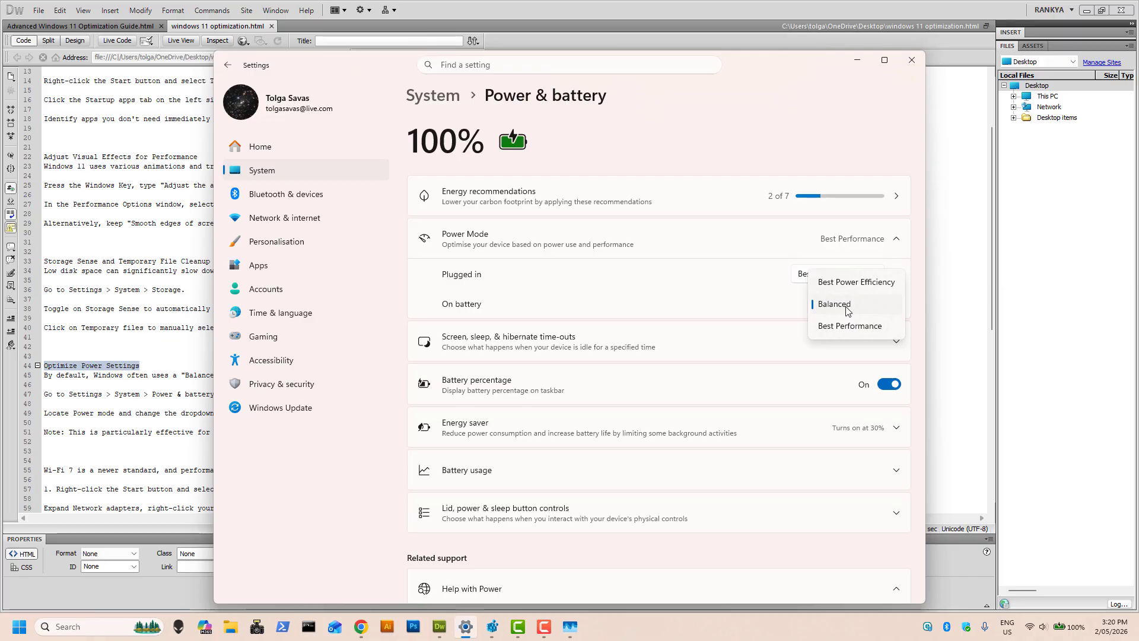
pyautogui.click(848, 310)
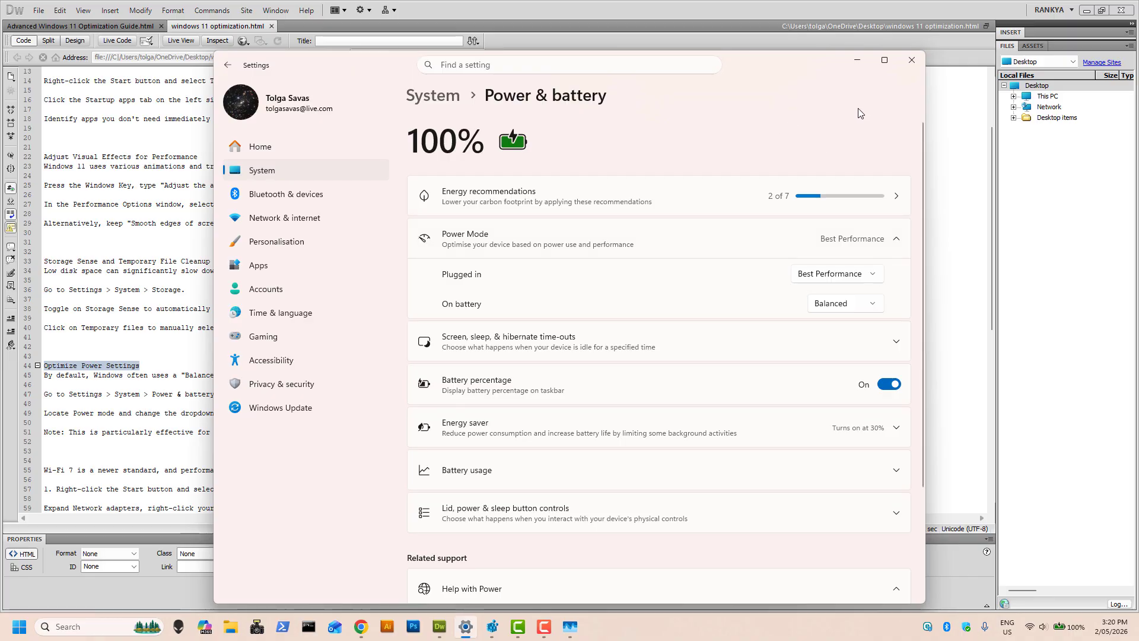
pyautogui.click(913, 60)
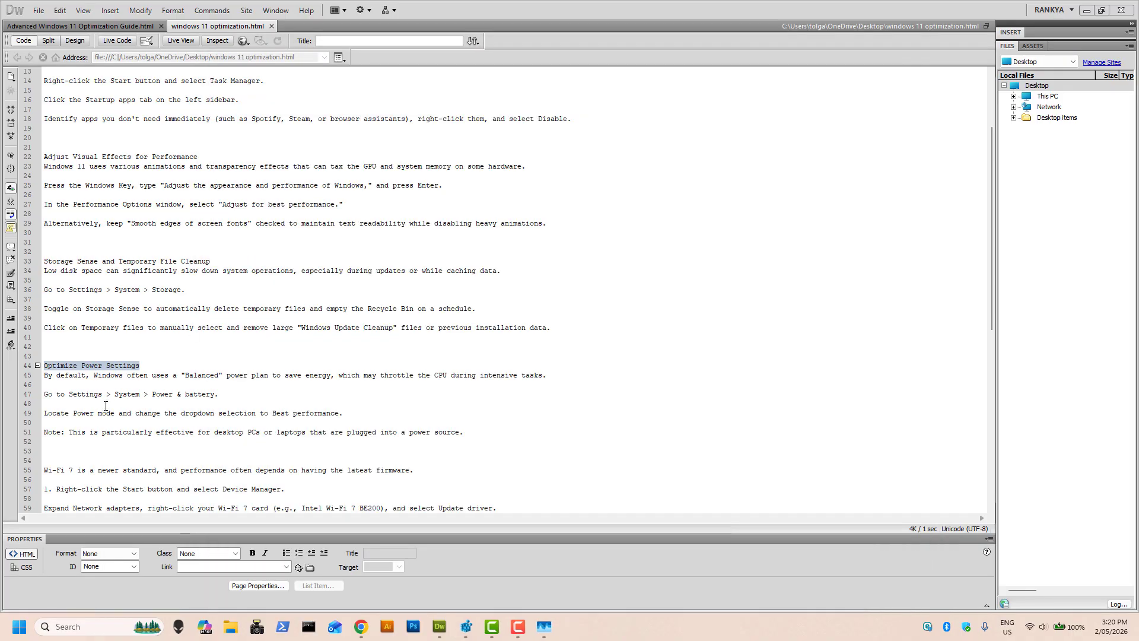
# Locate the guide's Wi-Fi 7 firmware section, and open Device Manager with the Network adapters category expanded
pyautogui.scroll(-3, 105, 406)
pyautogui.moveTo(76, 389); pyautogui.dragTo(306, 387)
pyautogui.click(344, 386)
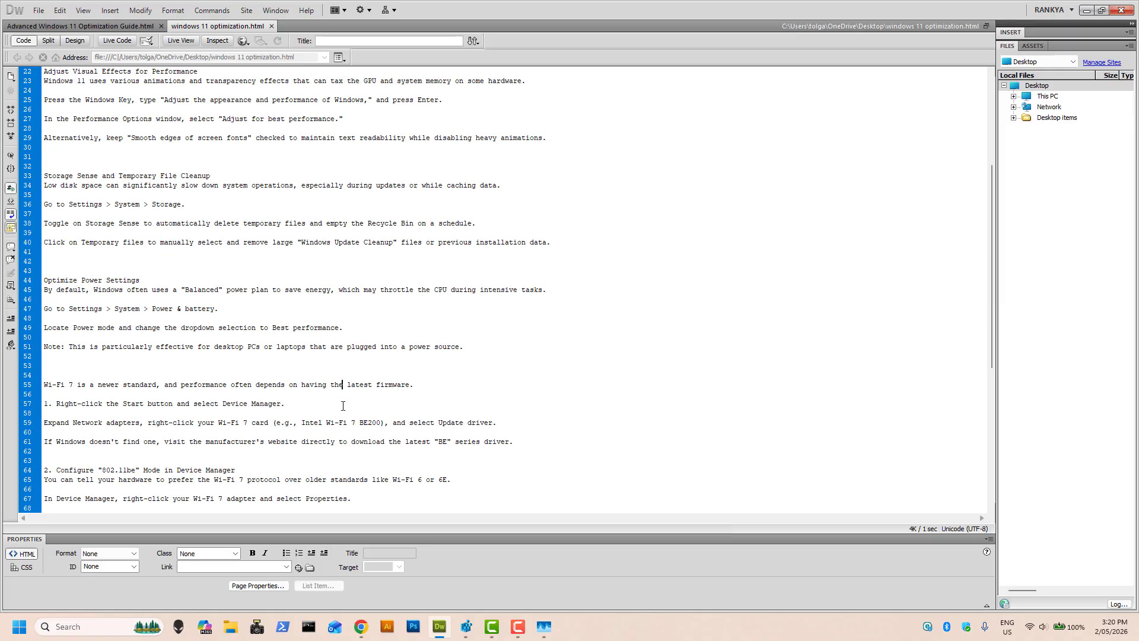
pyautogui.rightClick(10, 629)
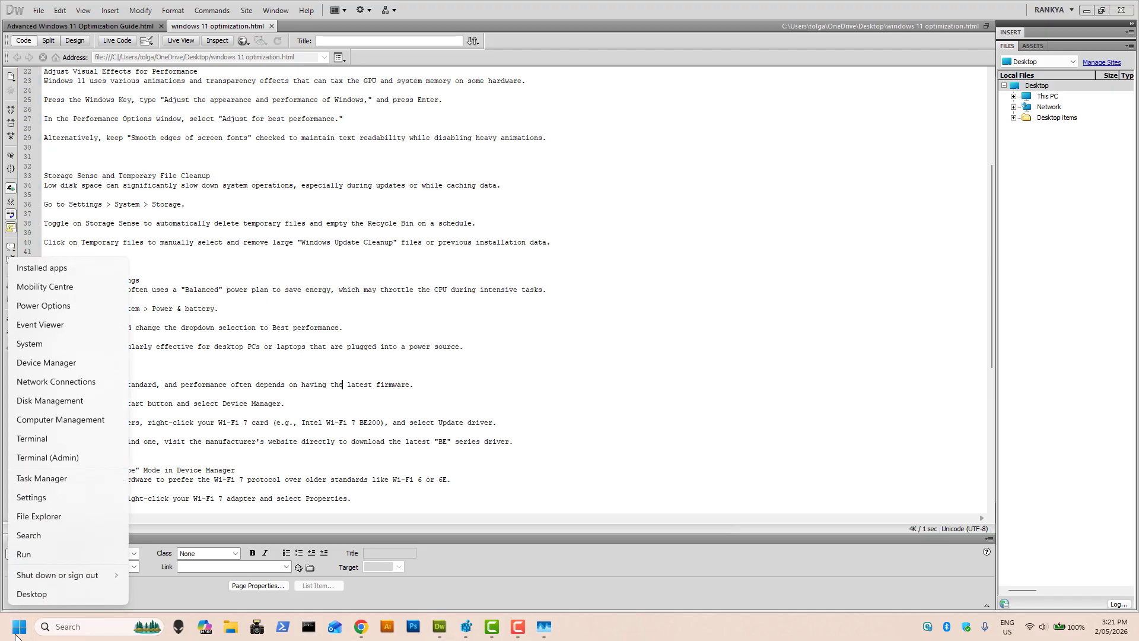
pyautogui.click(78, 363)
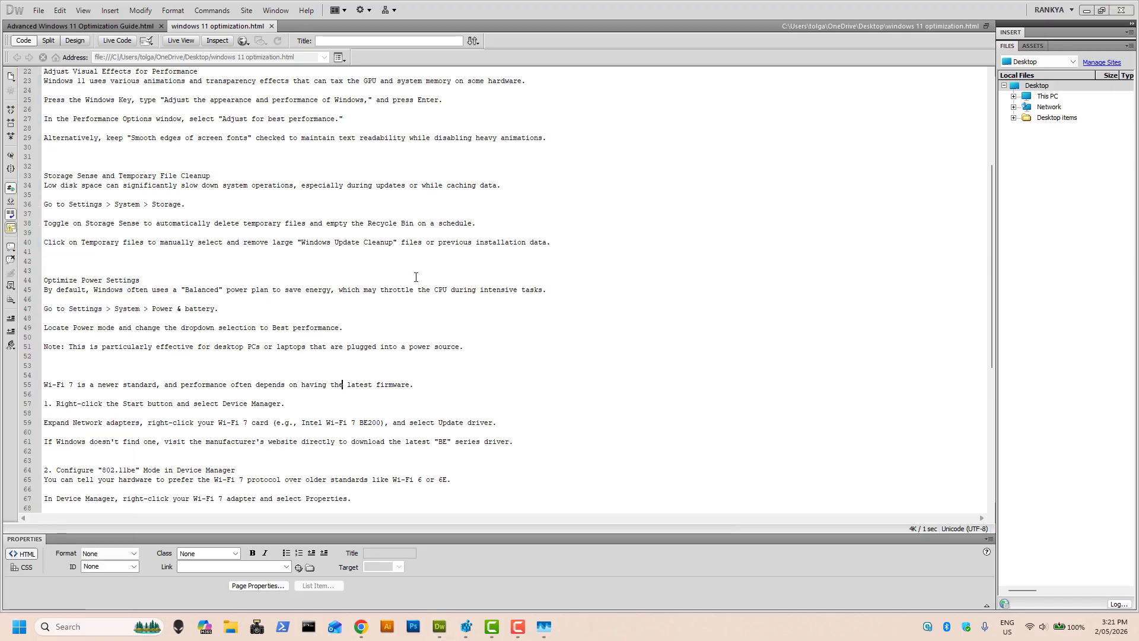
pyautogui.moveTo(276, 40); pyautogui.dragTo(607, 96)
pyautogui.doubleClick(430, 320)
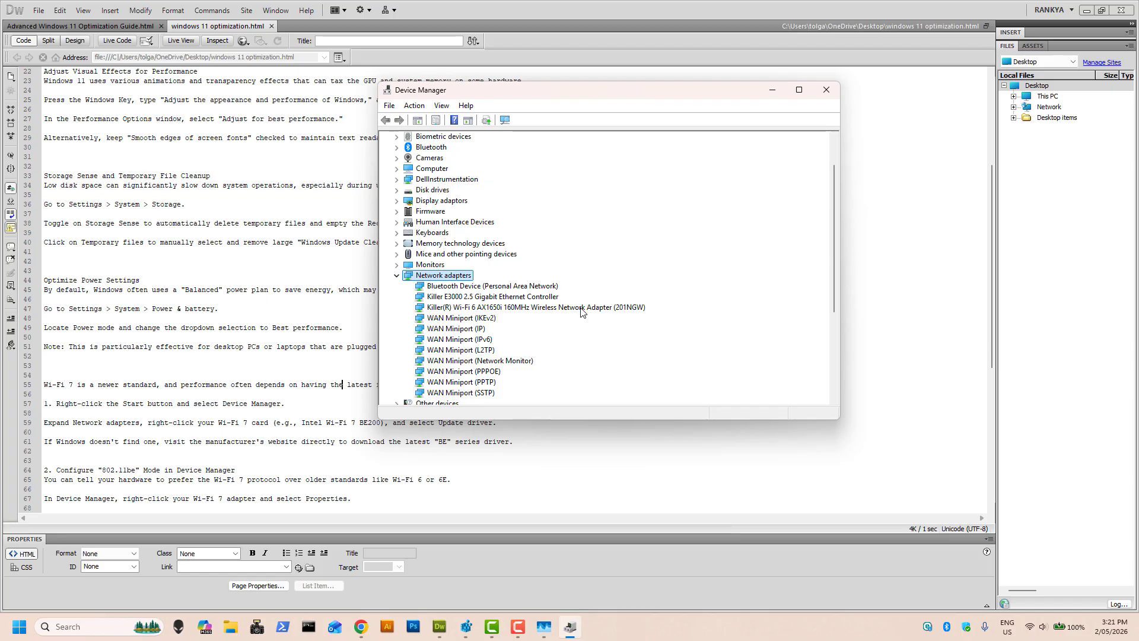
pyautogui.click(466, 309)
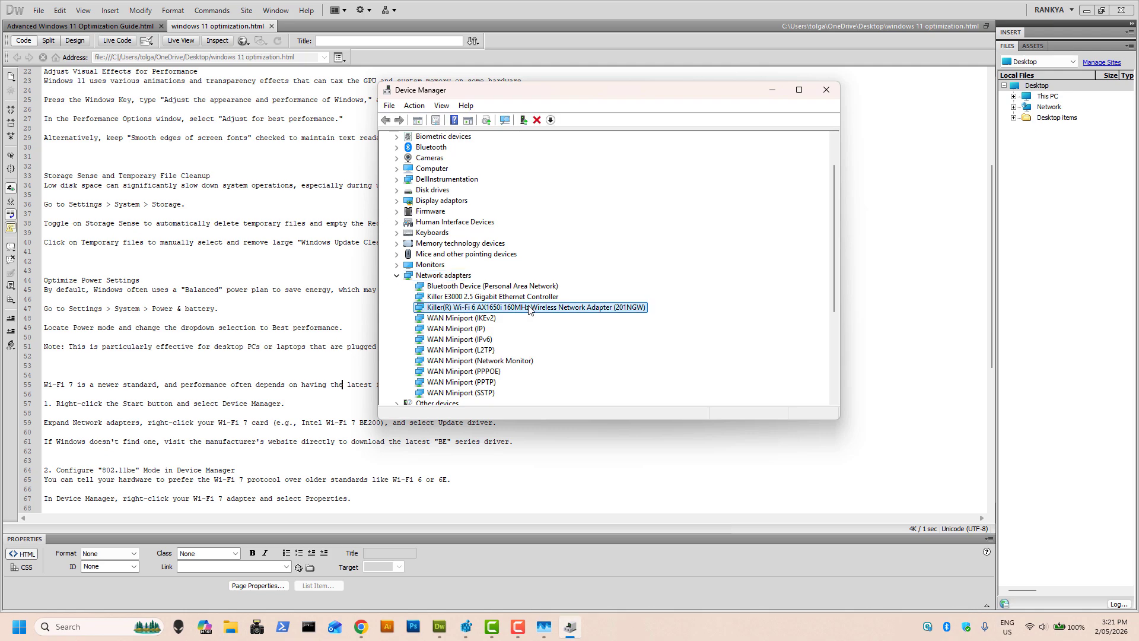
pyautogui.rightClick(530, 309)
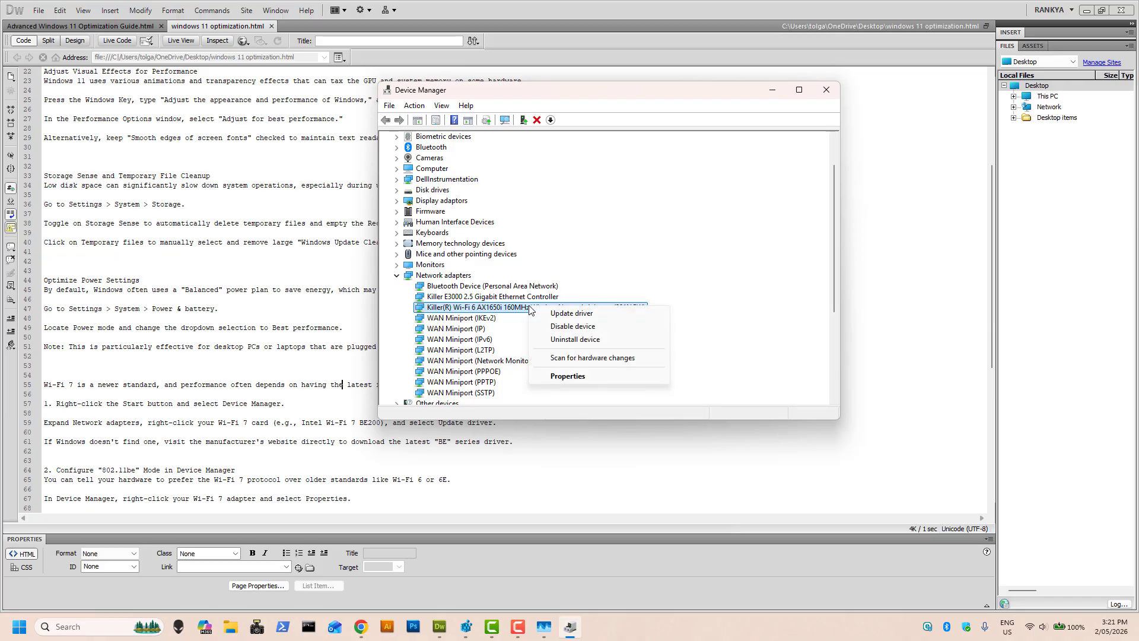
pyautogui.click(565, 378)
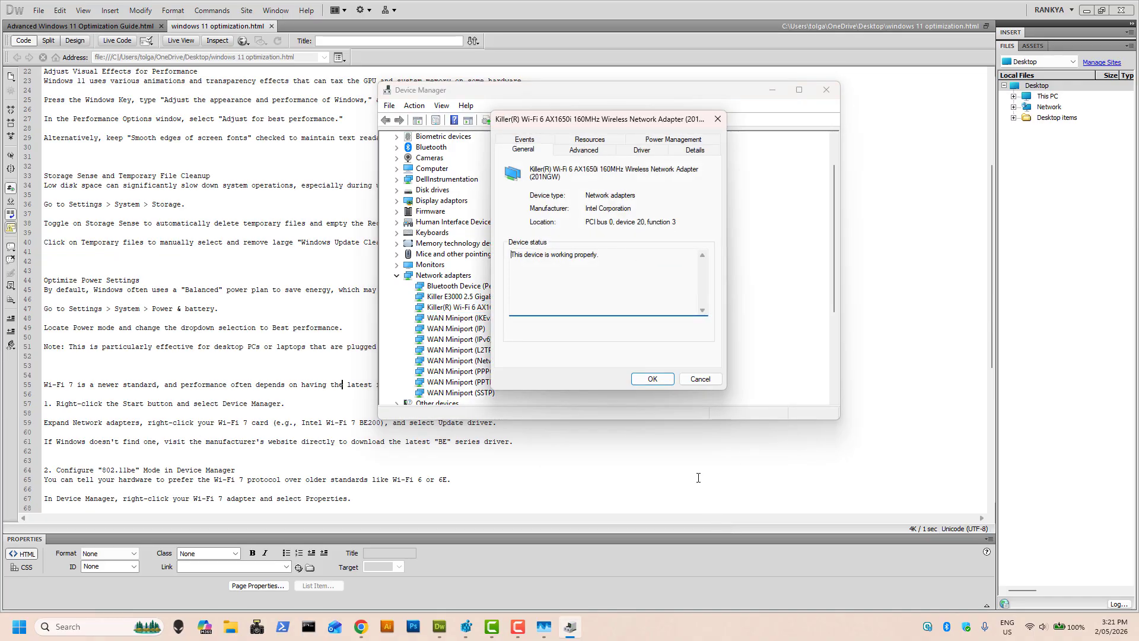
pyautogui.click(693, 382)
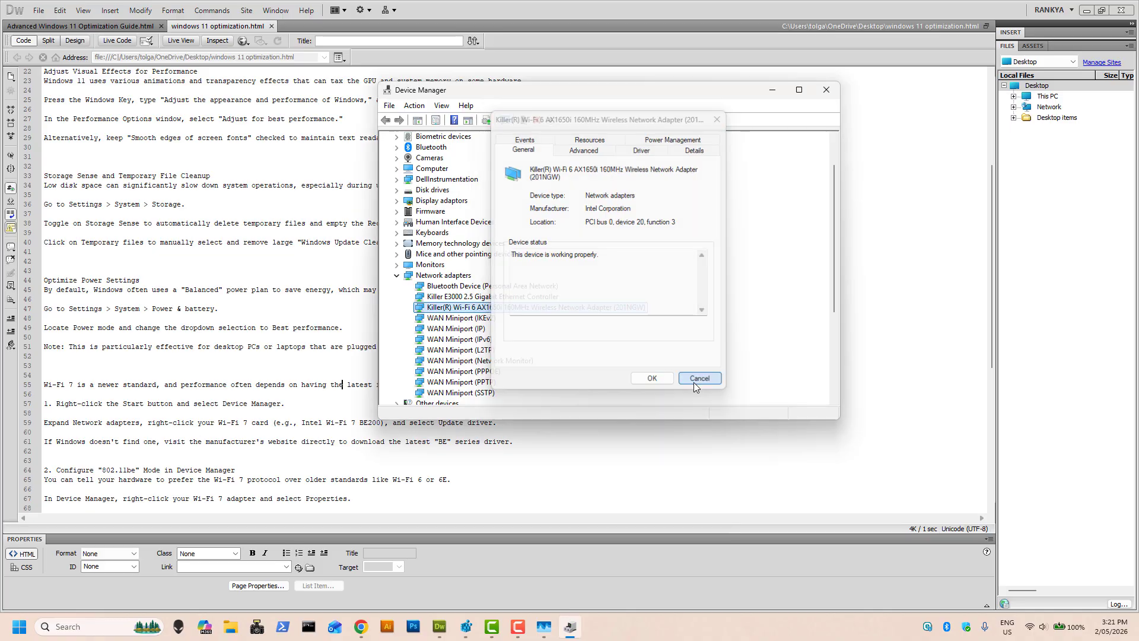
# In the Killer Wi-Fi 6 AX1650i adapter's advanced properties, set 802.11n/ac/ax Wireless Mode to "4. 802.11ax"
pyautogui.rightClick(482, 303)
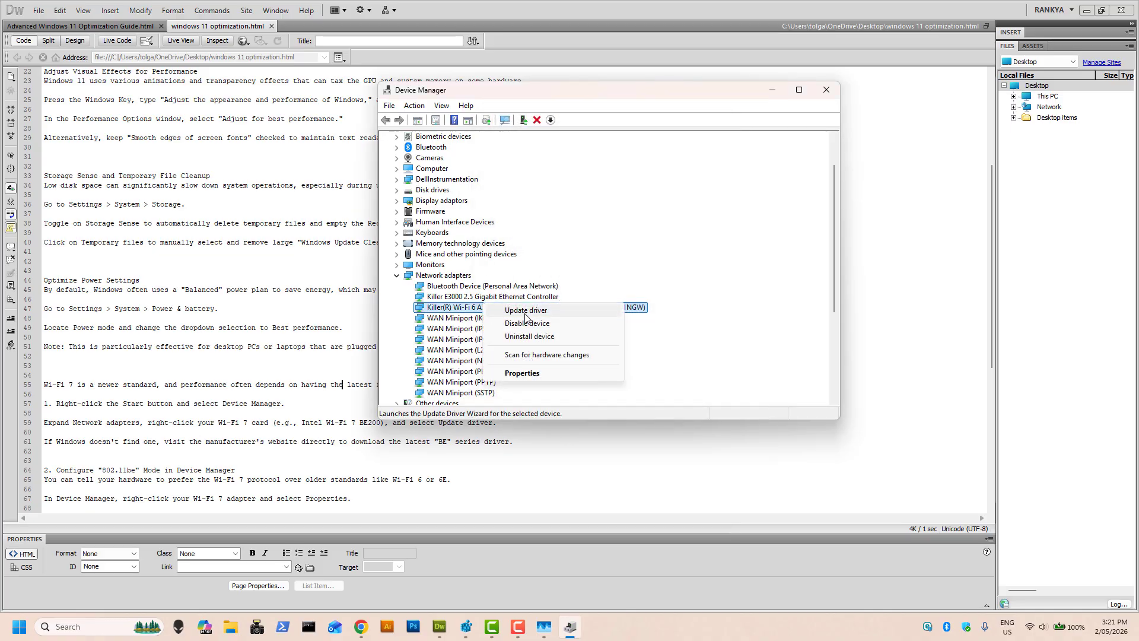
pyautogui.click(523, 372)
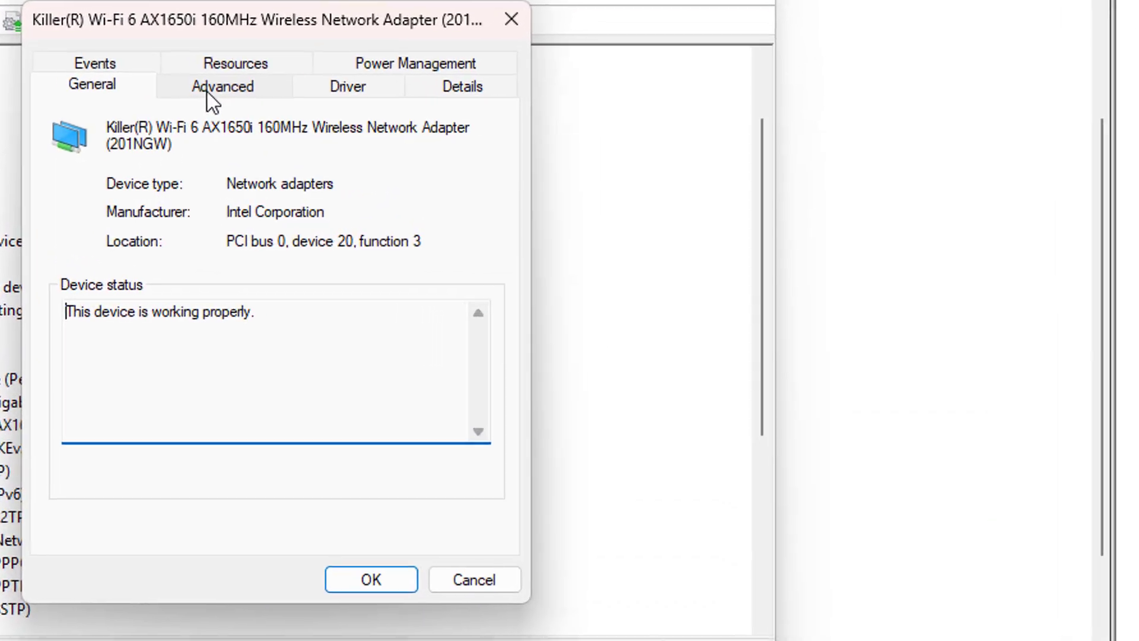
pyautogui.click(489, 138)
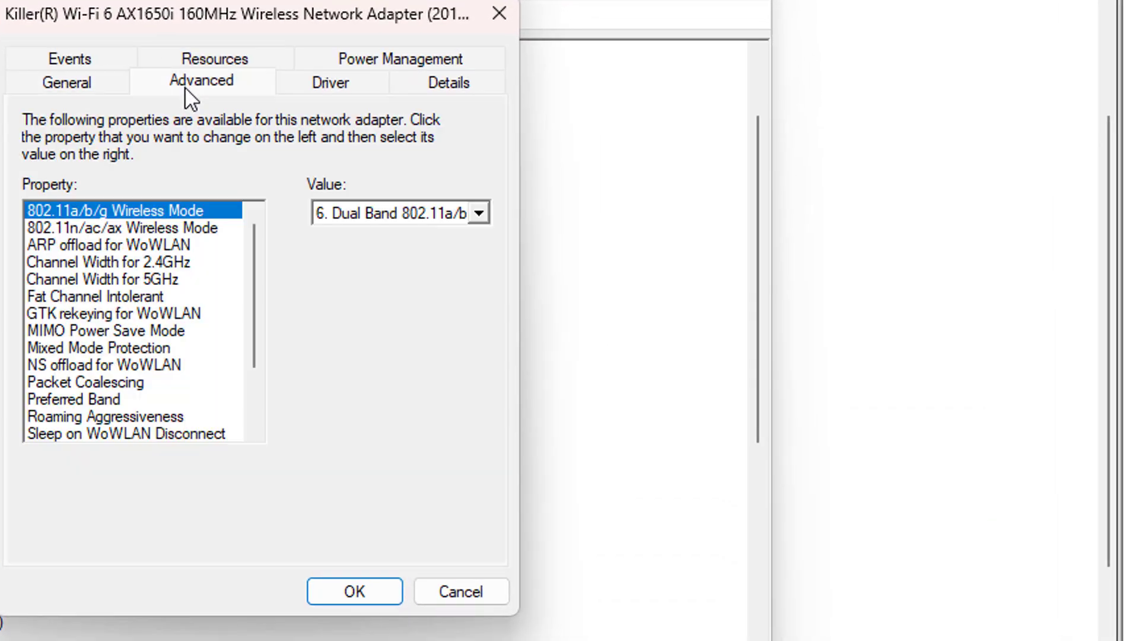
pyautogui.click(152, 228)
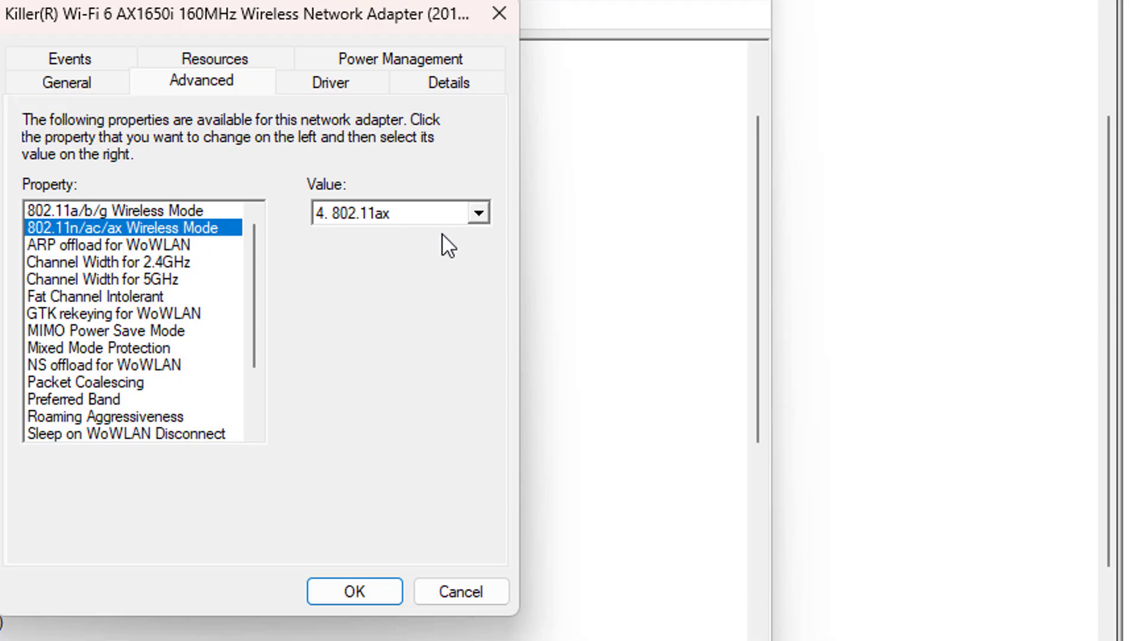
pyautogui.click(479, 212)
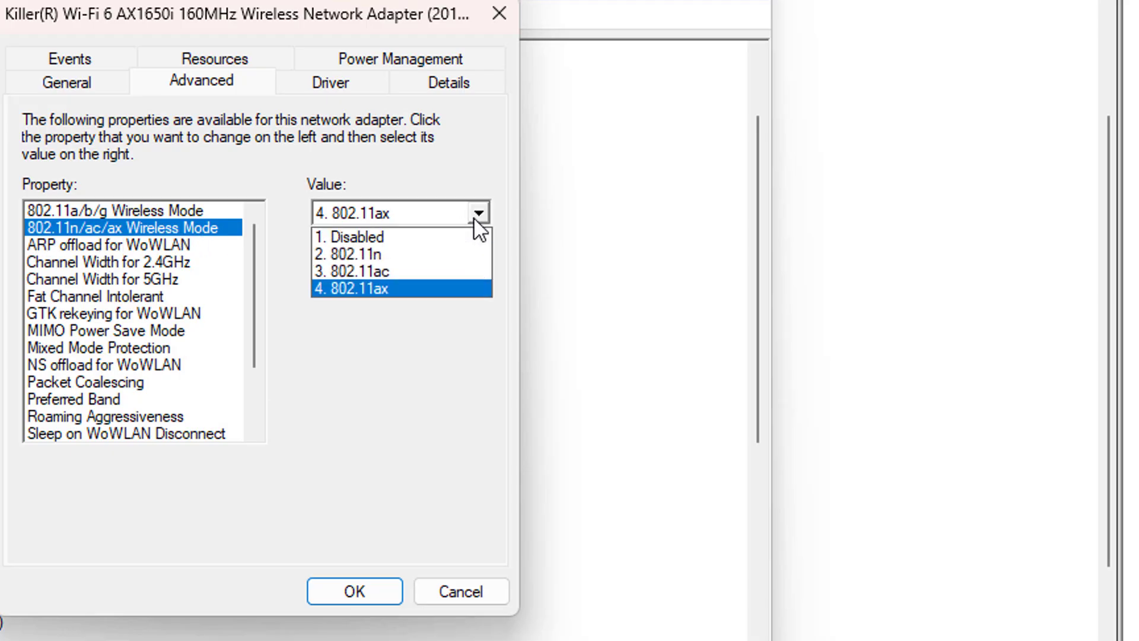
pyautogui.click(410, 290)
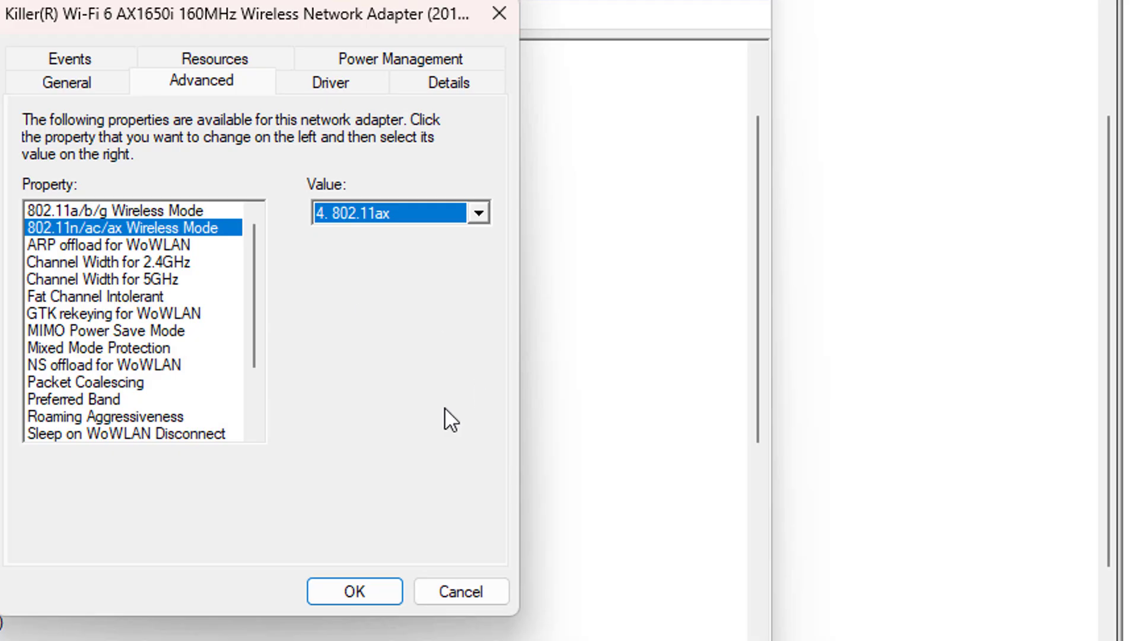
# Set the adapter's Preferred Band to "3. Prefer 5GHz band", apply the properties, and close Device Manager
pyautogui.click(95, 403)
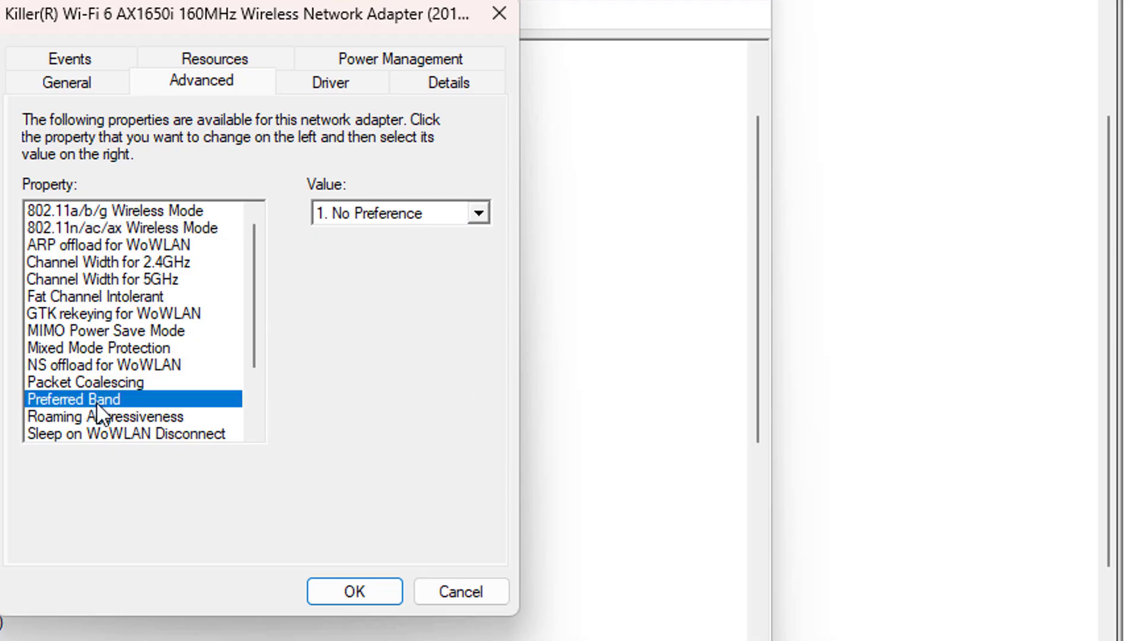
pyautogui.click(480, 213)
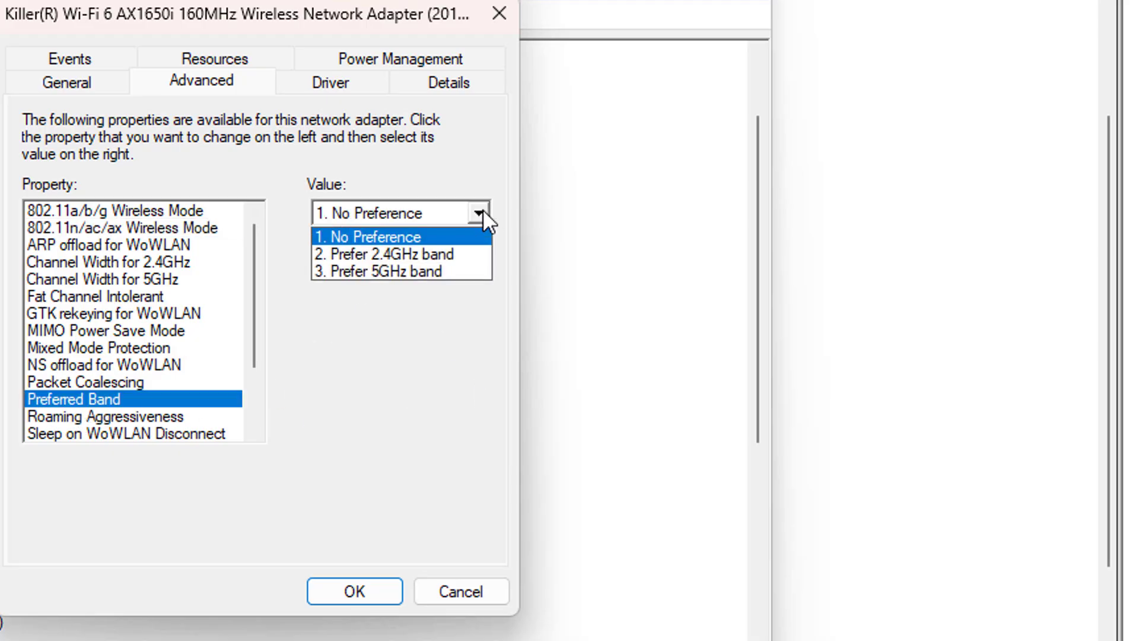
pyautogui.click(437, 273)
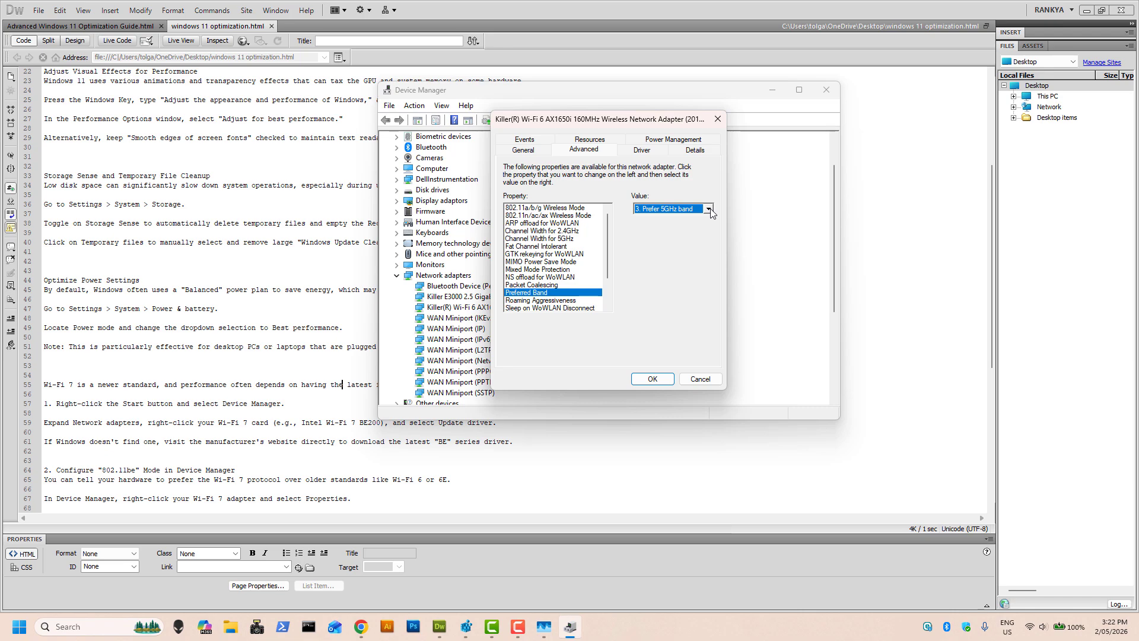
pyautogui.click(709, 209)
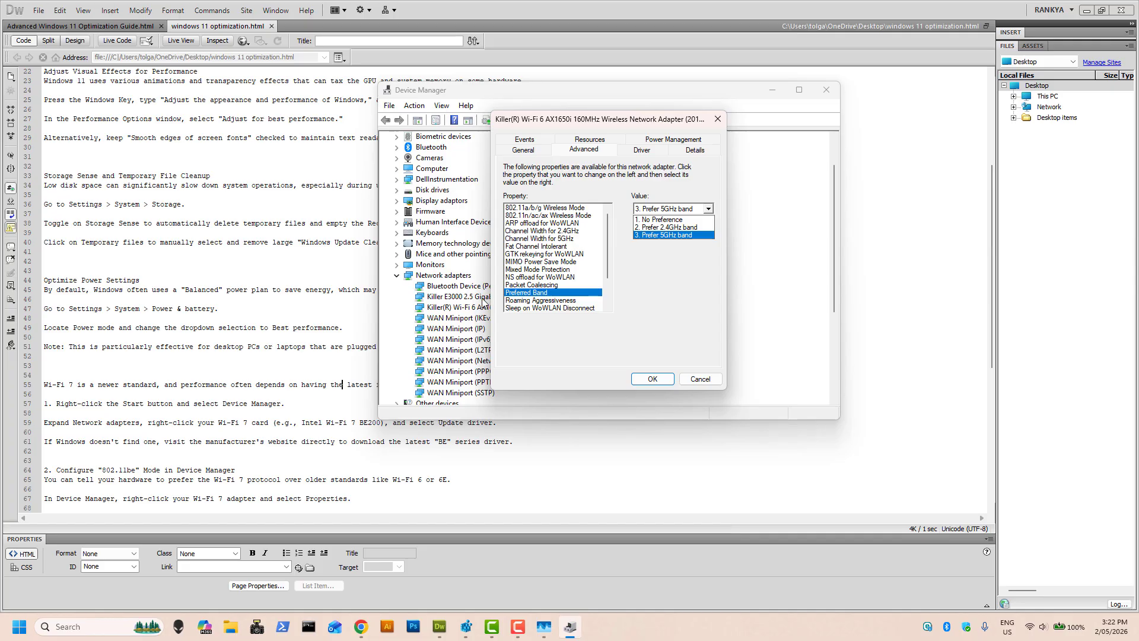
pyautogui.click(692, 321)
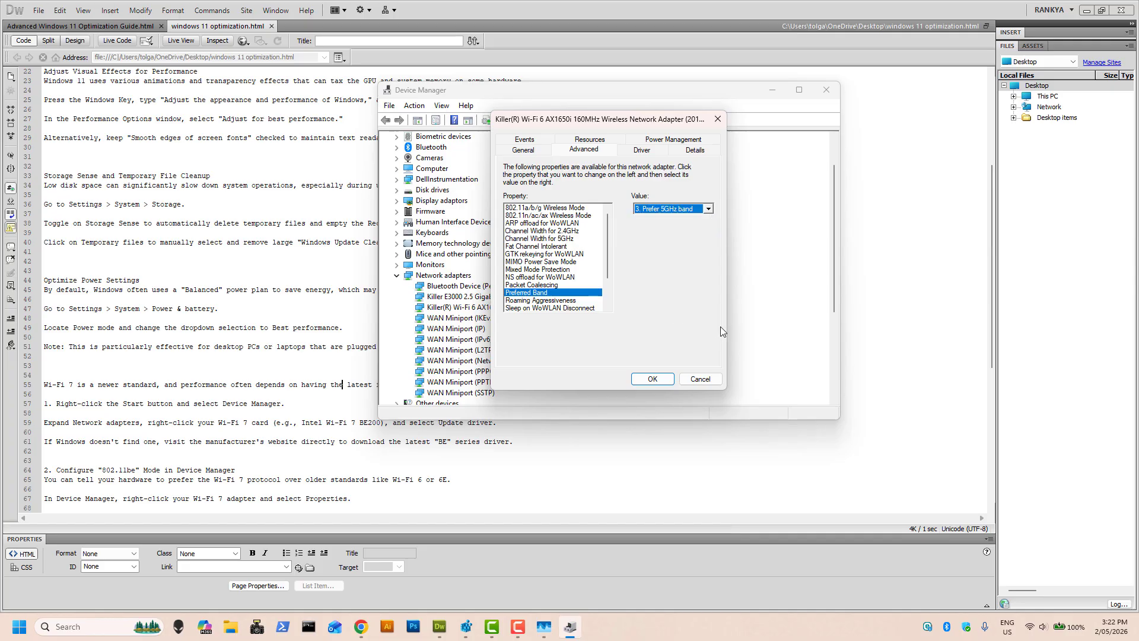
pyautogui.click(637, 383)
pyautogui.click(652, 380)
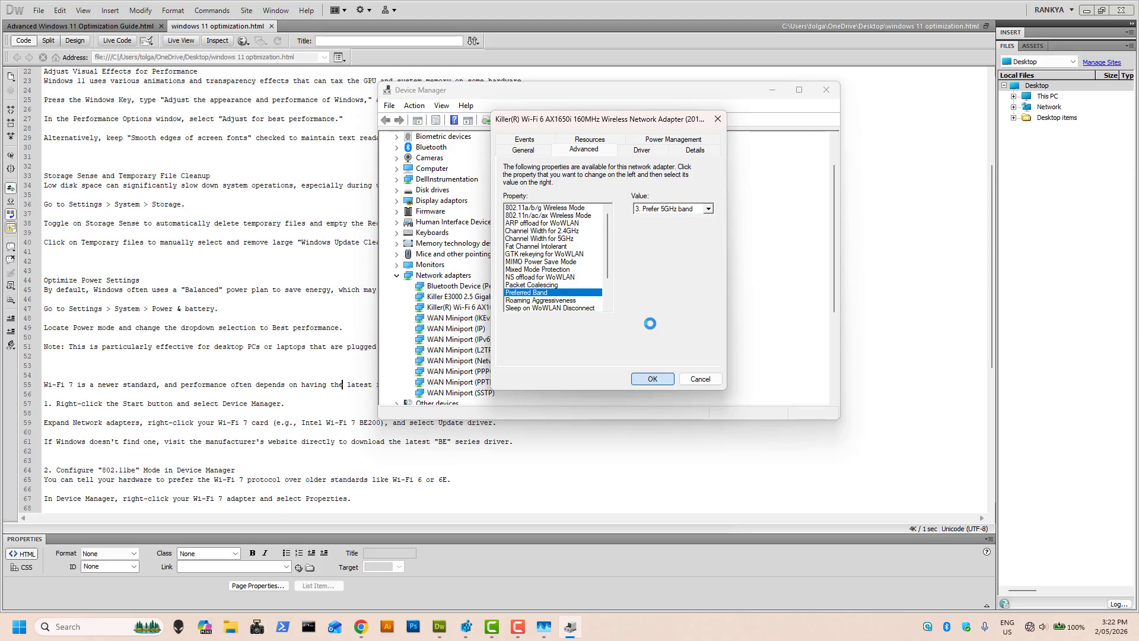
pyautogui.click(827, 89)
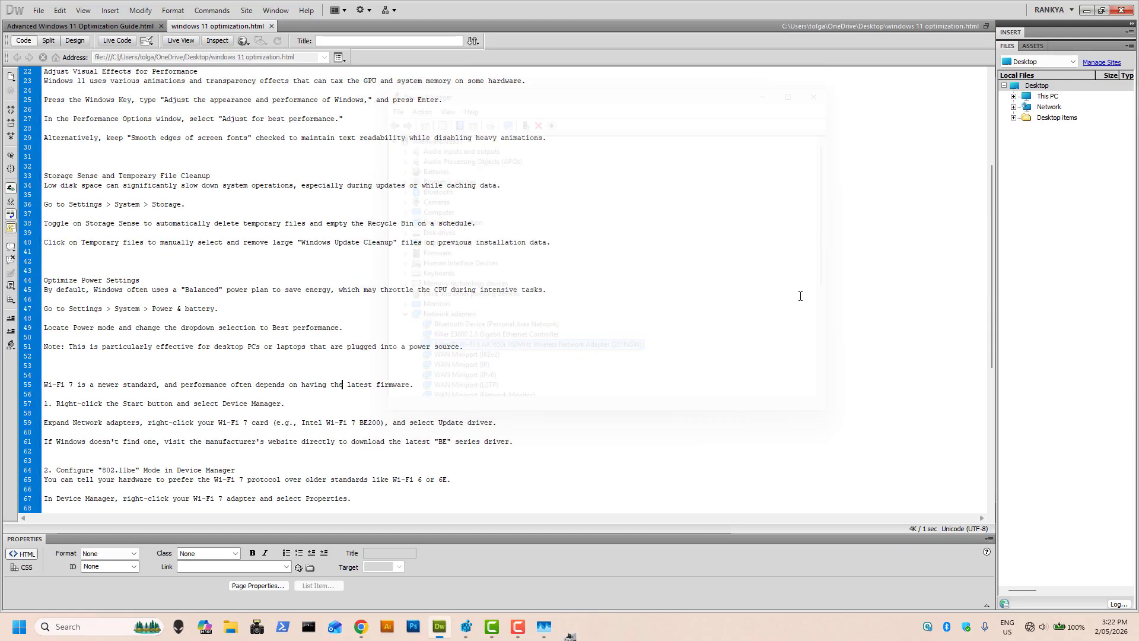
# Review the guide's Wi-Fi 7 instructions, marking the "802.11be" Mode text in the second heading
pyautogui.scroll(-3, 174, 342)
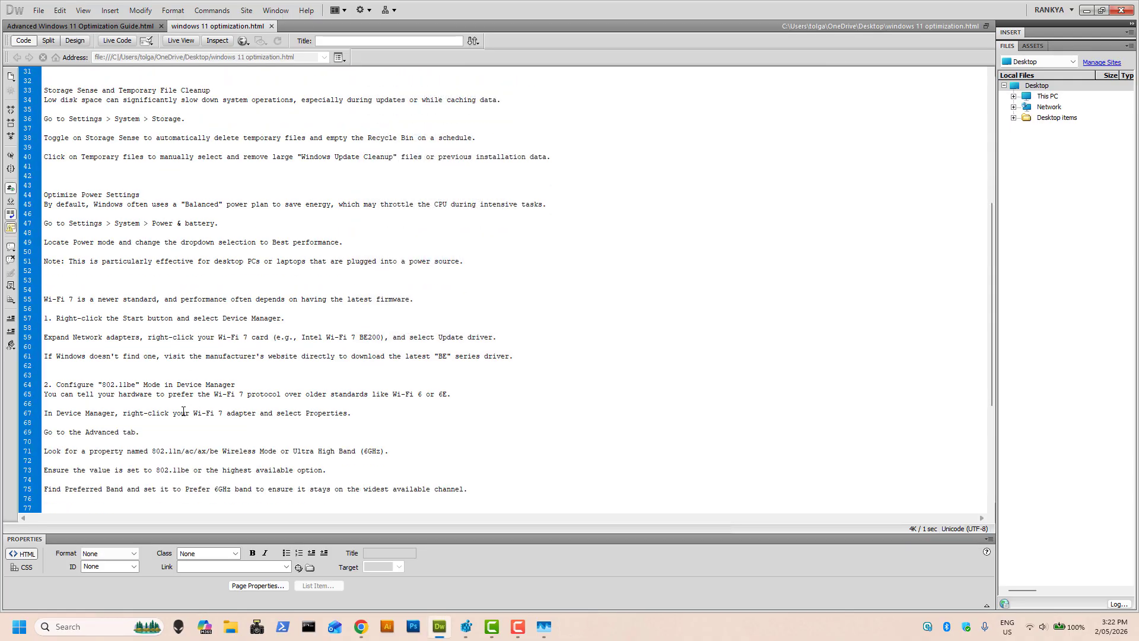
pyautogui.scroll(-2, 184, 411)
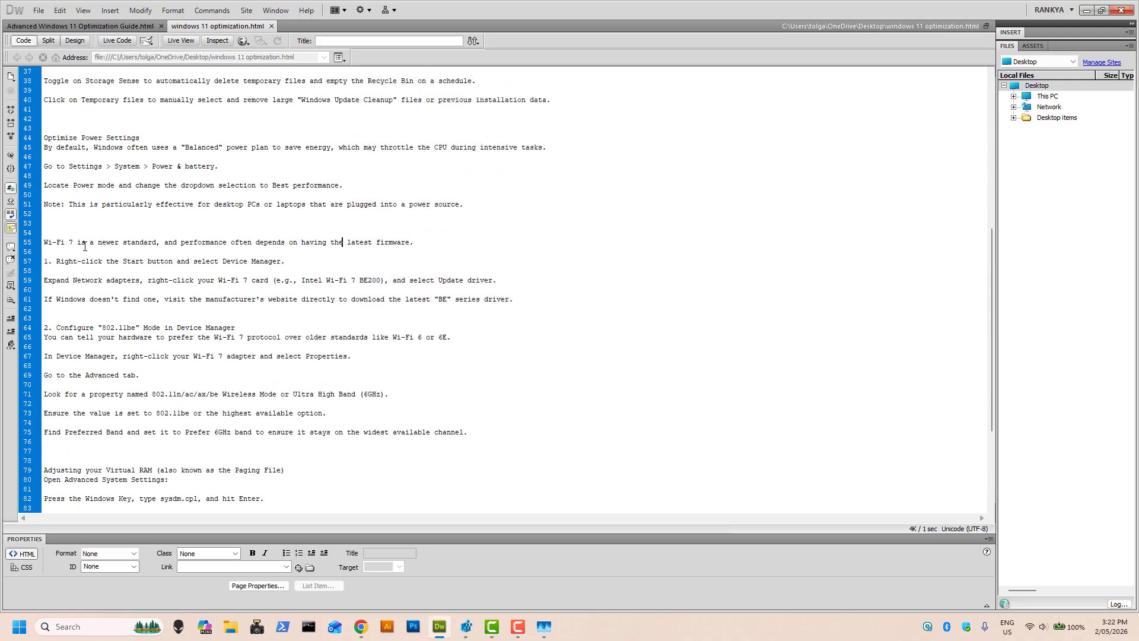
pyautogui.moveTo(88, 244); pyautogui.dragTo(142, 244)
pyautogui.moveTo(94, 329); pyautogui.dragTo(164, 329)
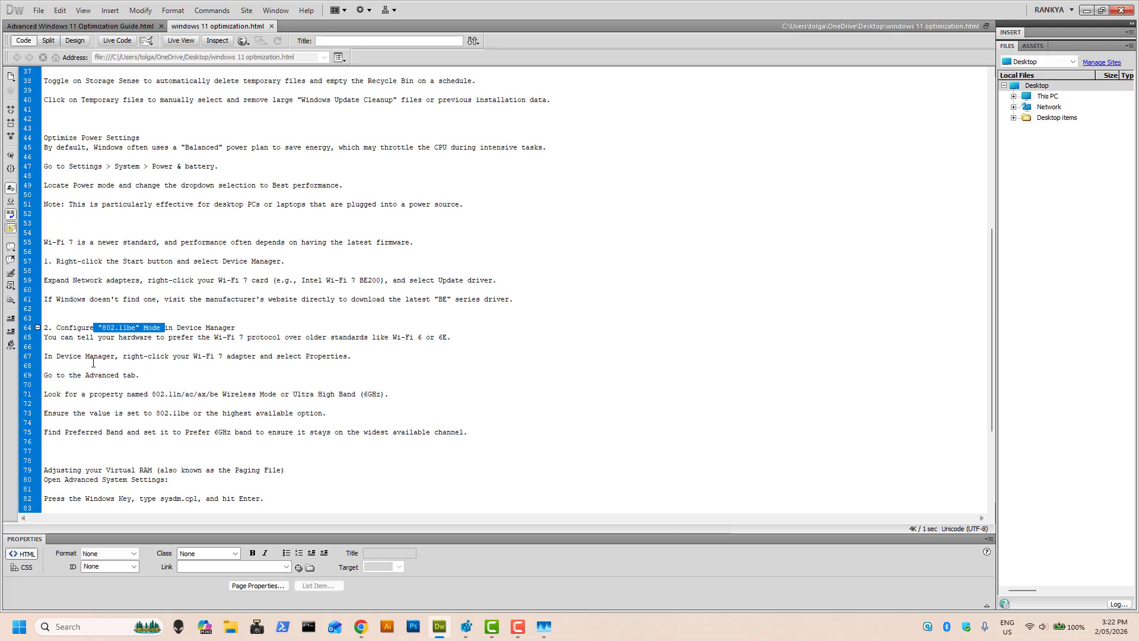
pyautogui.click(205, 359)
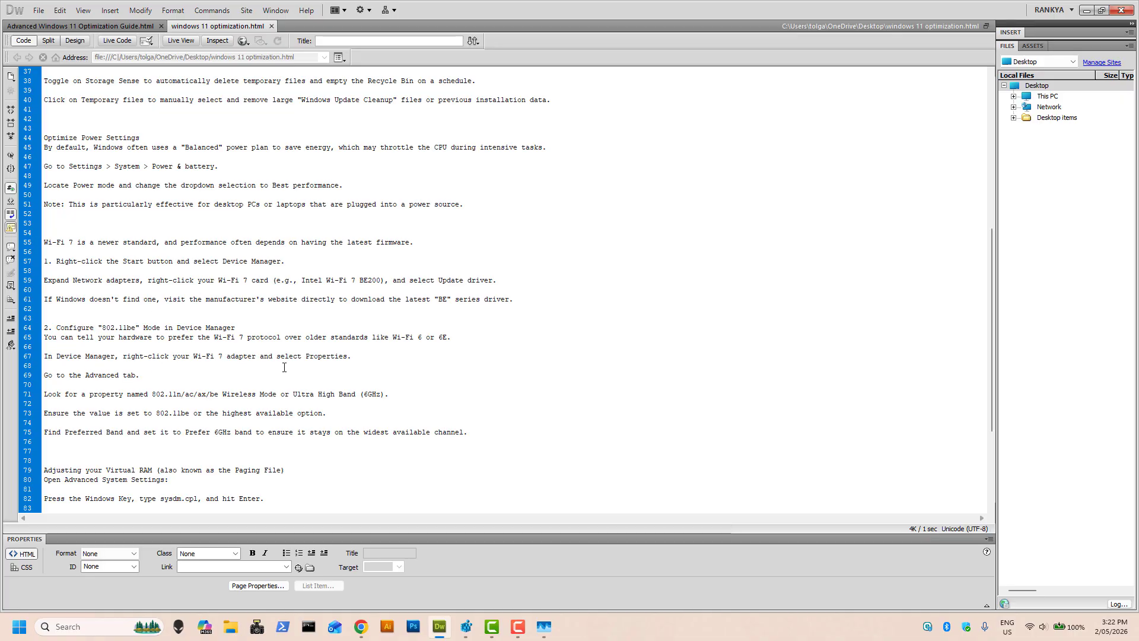
# Switch to Chrome to view the open rankya.com page and its address, and minimise the browser
pyautogui.click(355, 632)
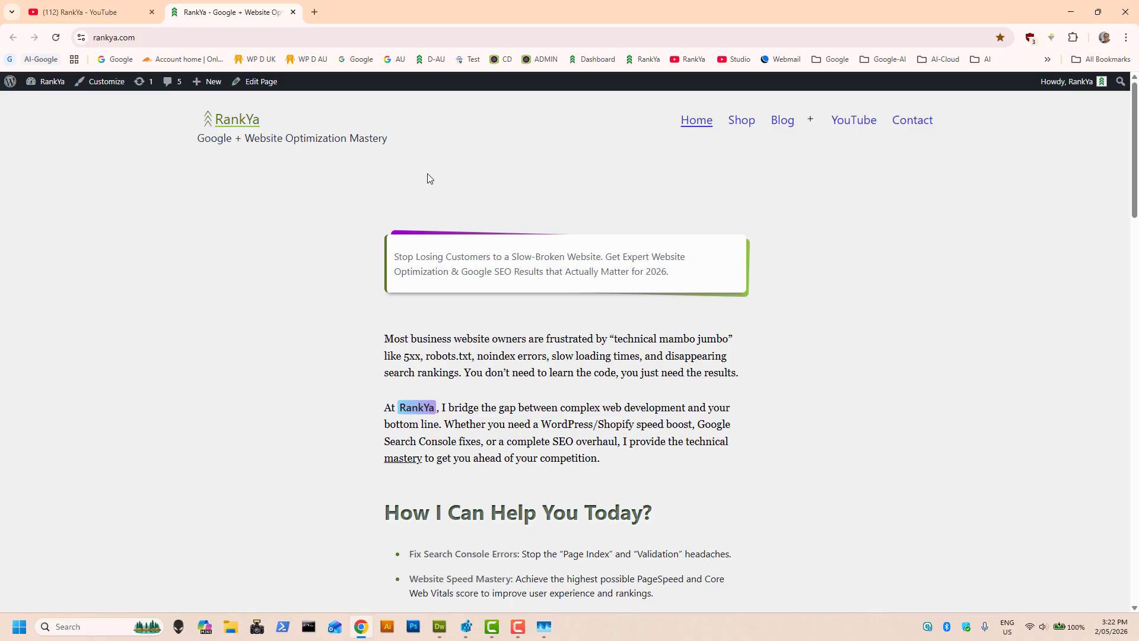
pyautogui.click(116, 38)
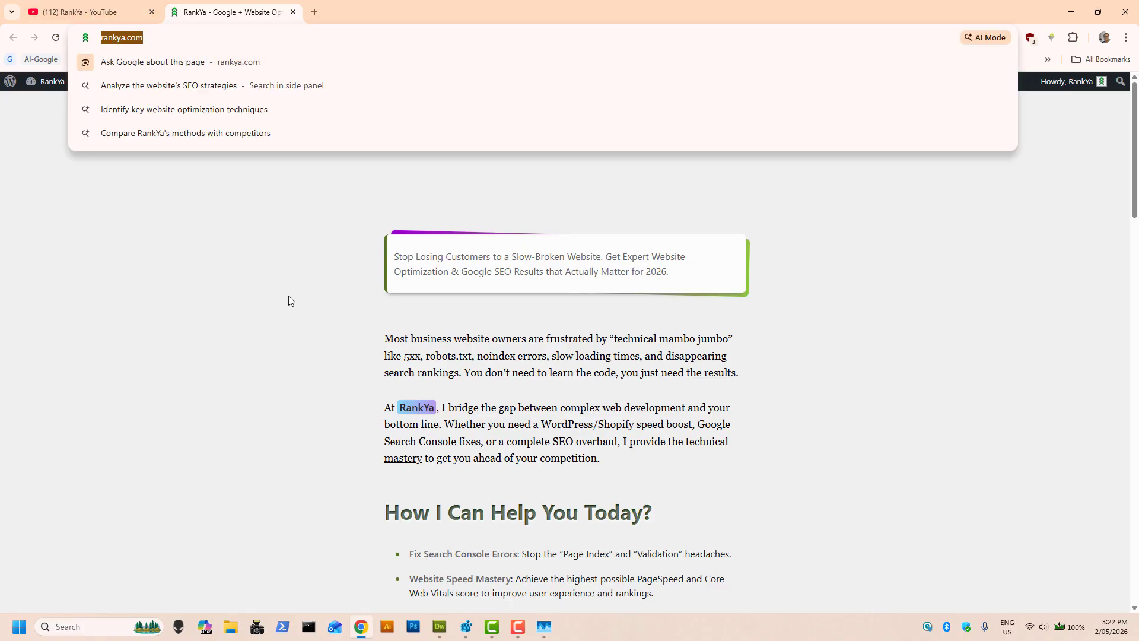
pyautogui.click(764, 286)
pyautogui.click(1071, 12)
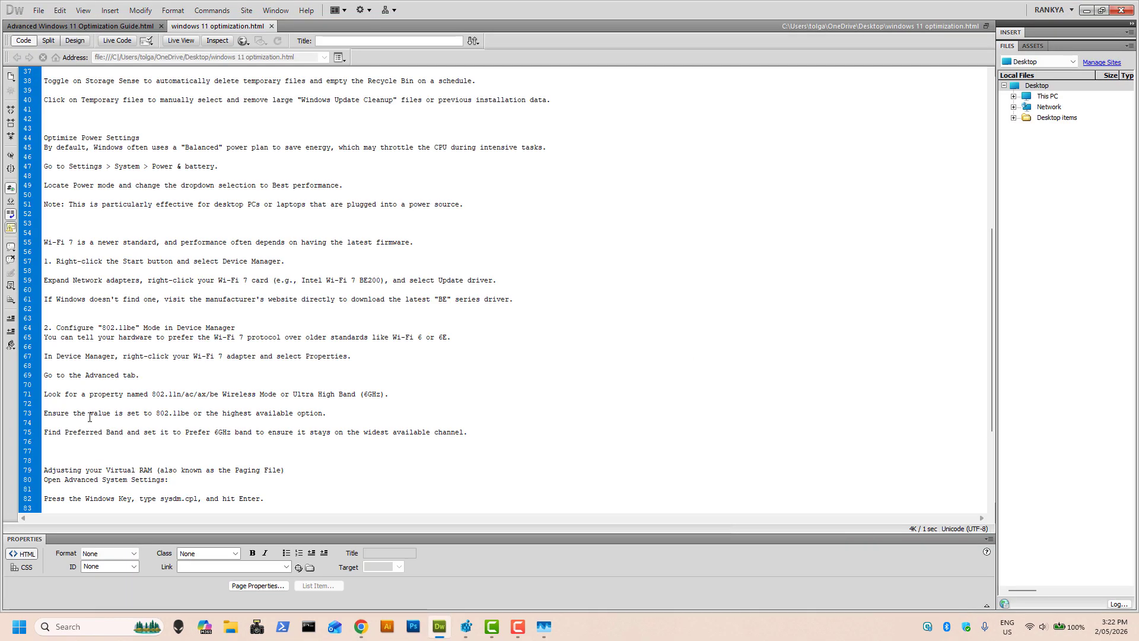
# Highlight part of the guide's "Adjusting your Virtual RAM" heading and show the instructions down to the memory size table
pyautogui.scroll(-1, 240, 389)
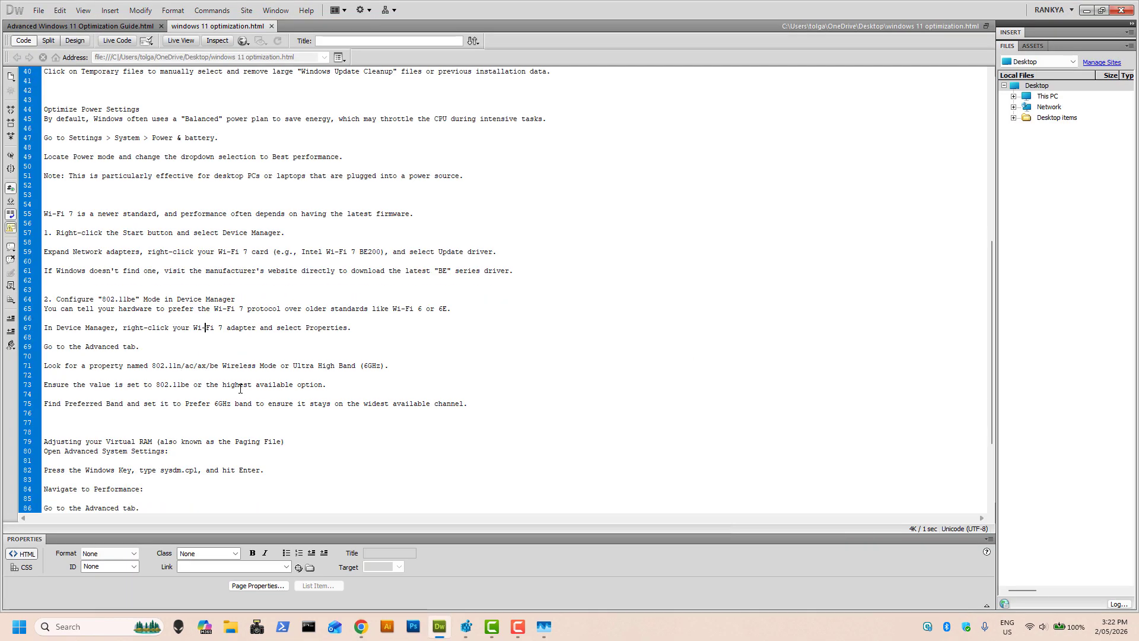
pyautogui.moveTo(90, 443); pyautogui.dragTo(211, 443)
pyautogui.scroll(-4, 257, 440)
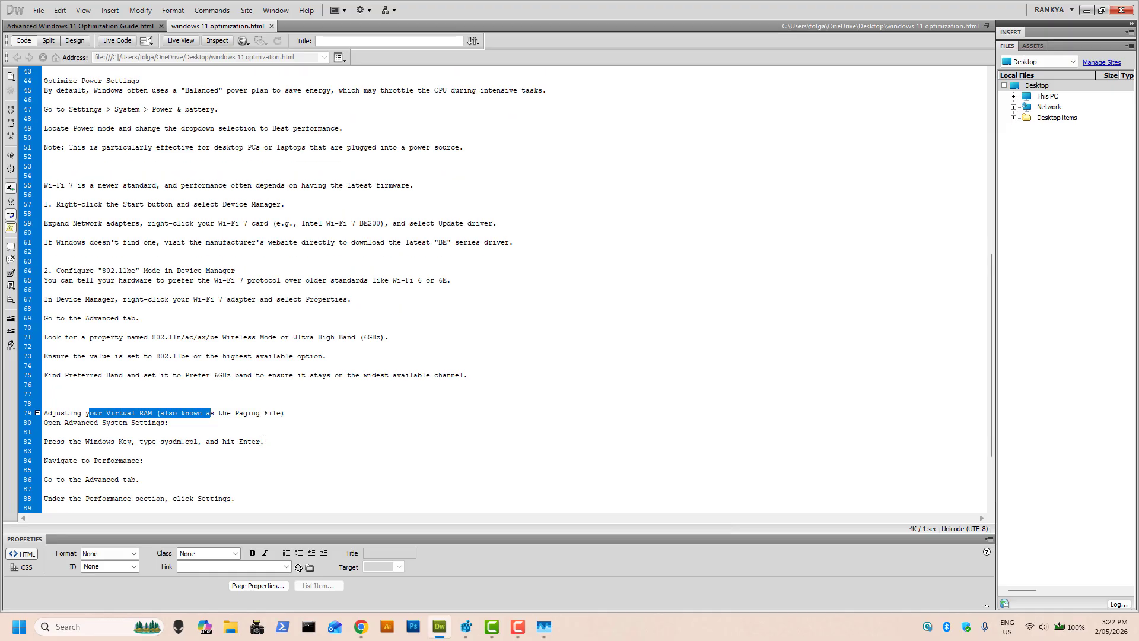
pyautogui.scroll(-1, 257, 440)
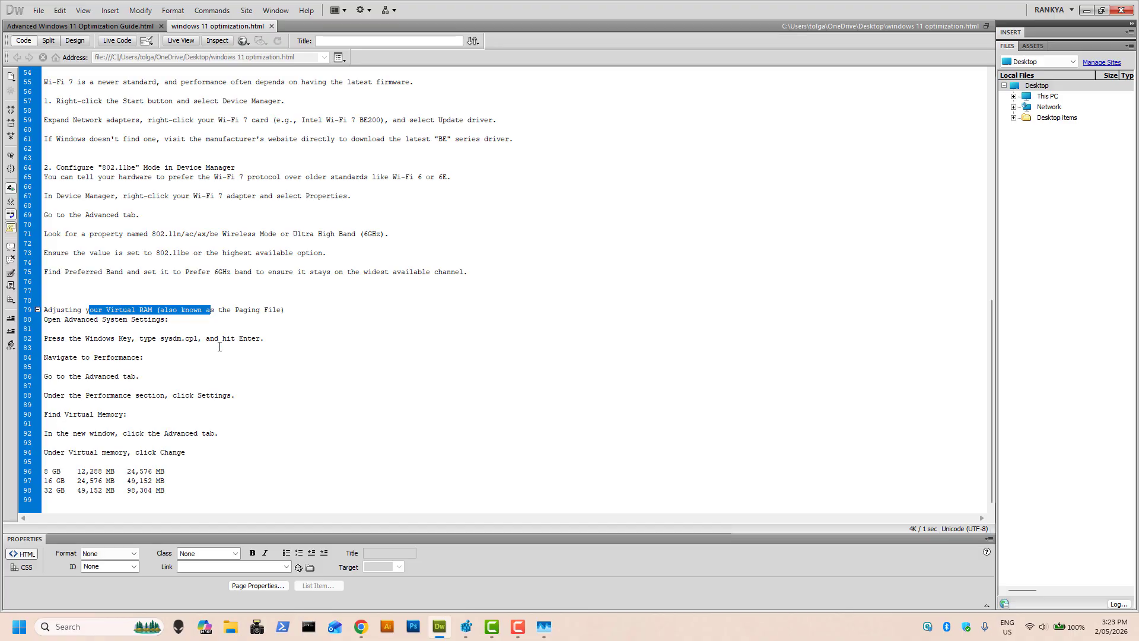
# Switch to Windows Settings and return from the Advanced page to the main System page
pyautogui.click(19, 627)
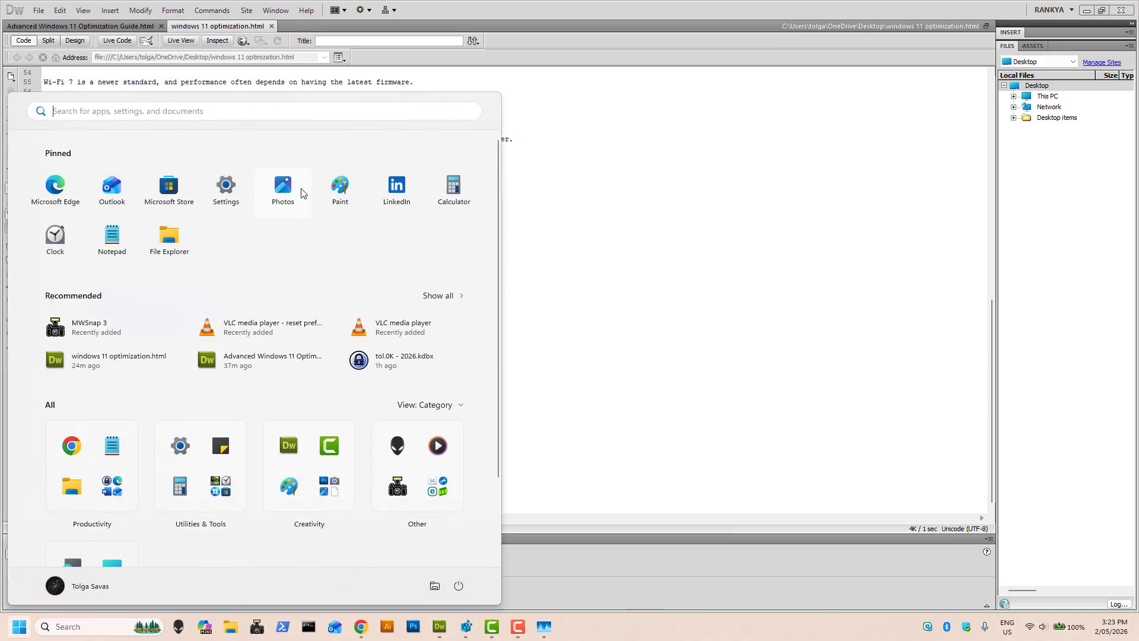
pyautogui.click(224, 199)
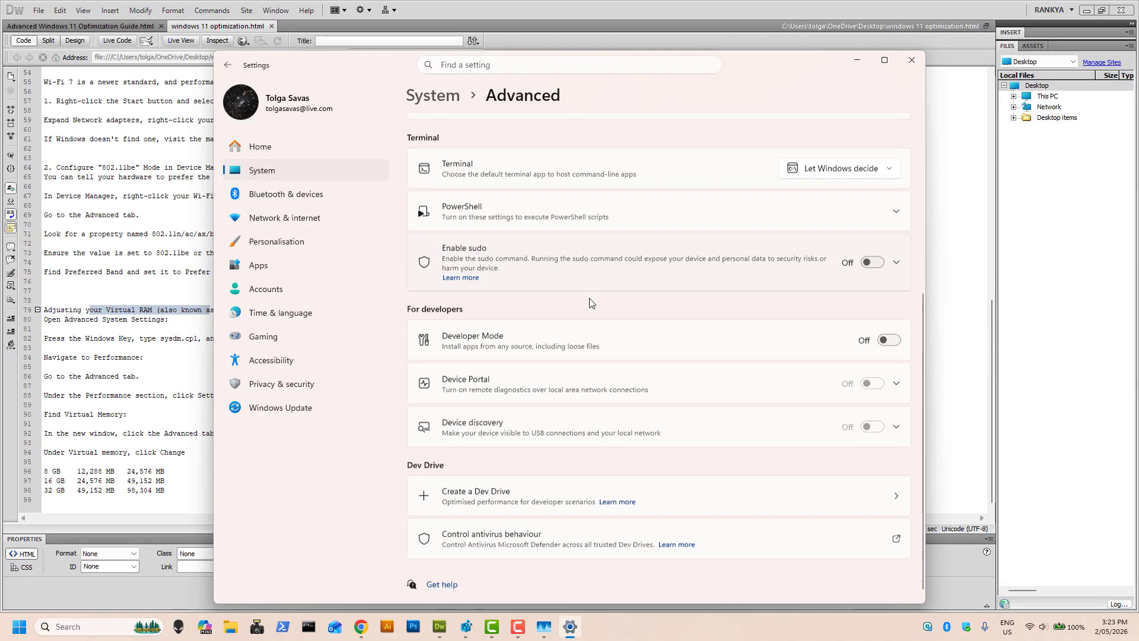
pyautogui.scroll(5, 590, 303)
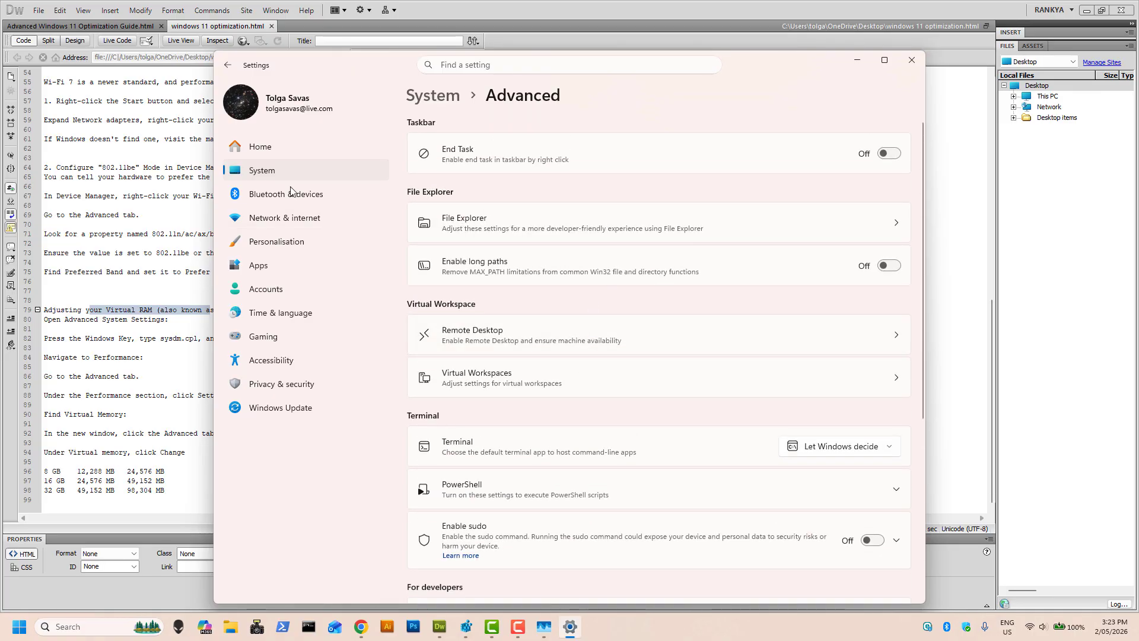
pyautogui.click(259, 173)
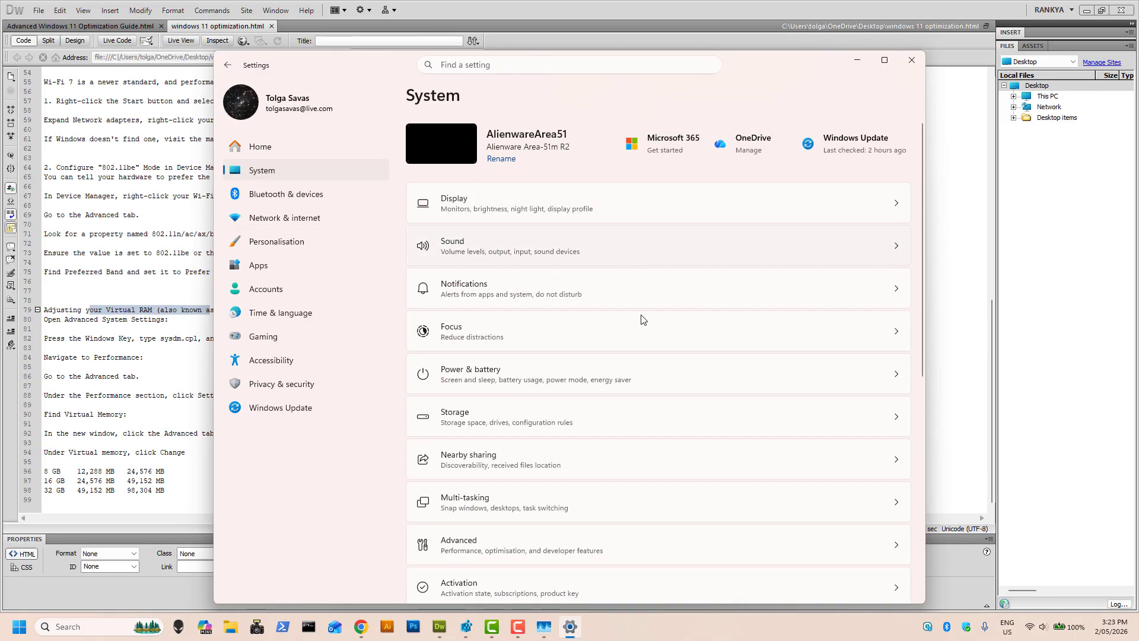
# Open the advanced system settings from the System About page and bring up the Performance Options
pyautogui.scroll(-6, 641, 329)
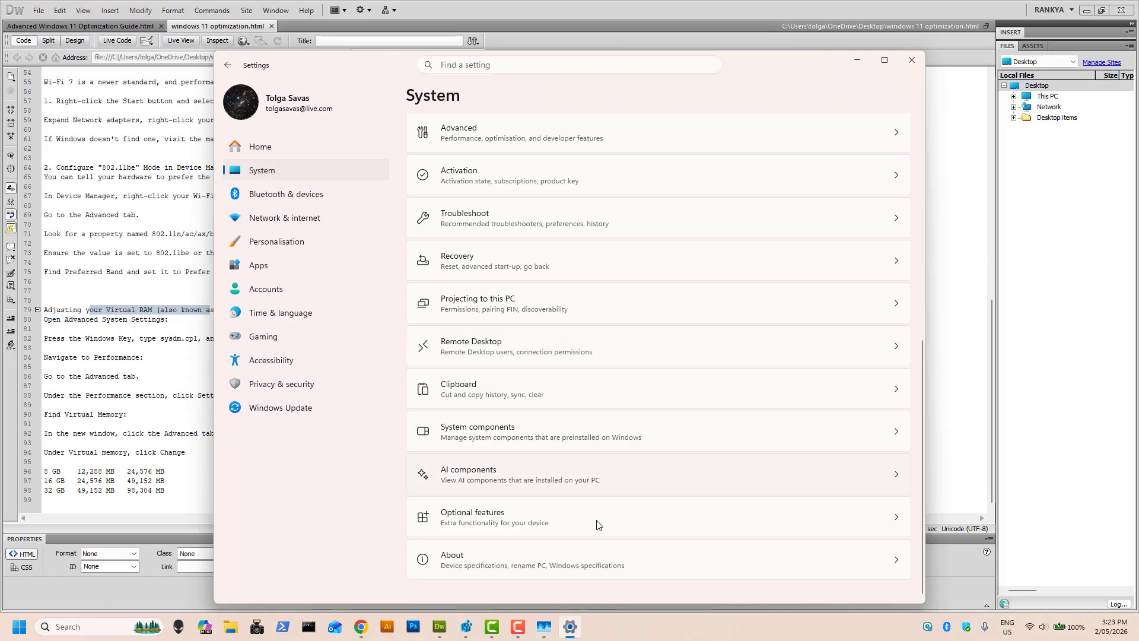
pyautogui.click(507, 571)
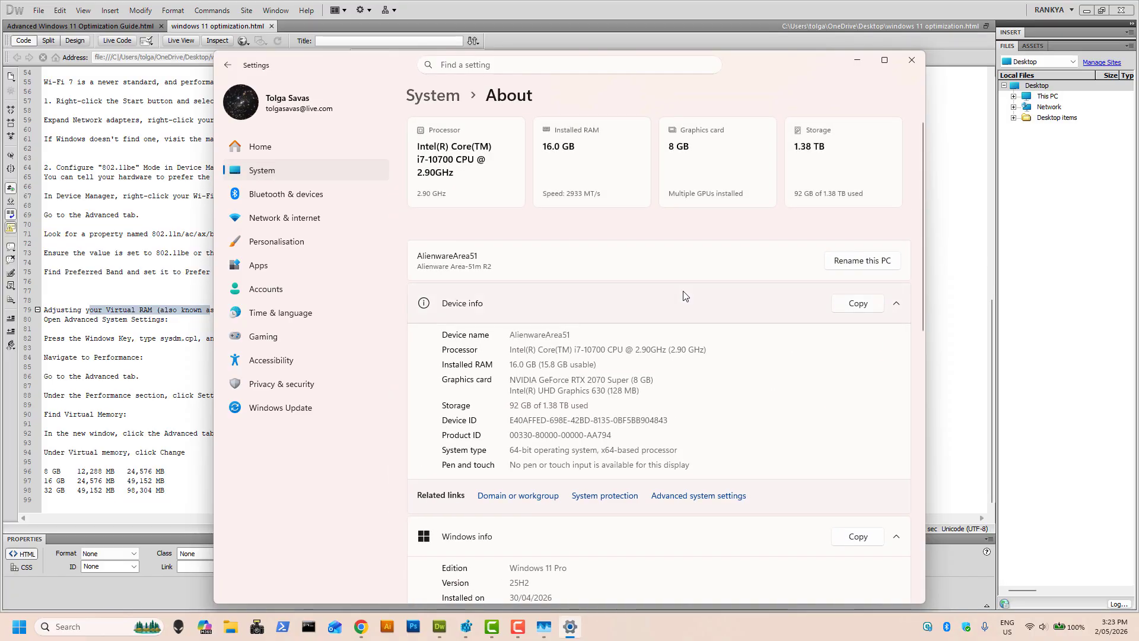
pyautogui.scroll(-3, 695, 429)
pyautogui.click(695, 422)
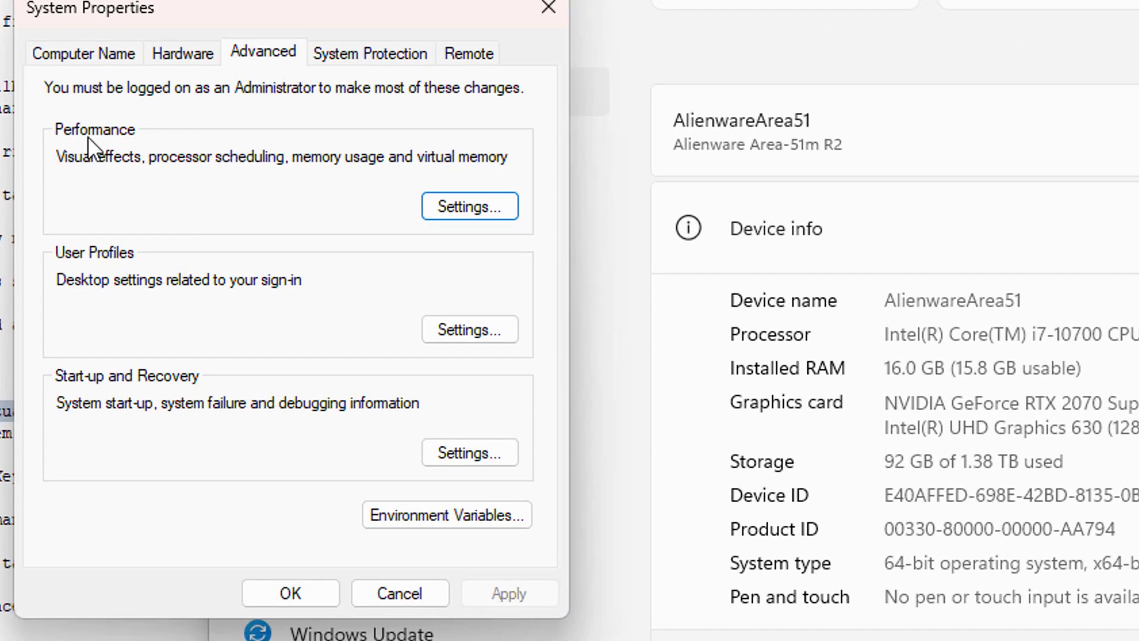
pyautogui.click(440, 205)
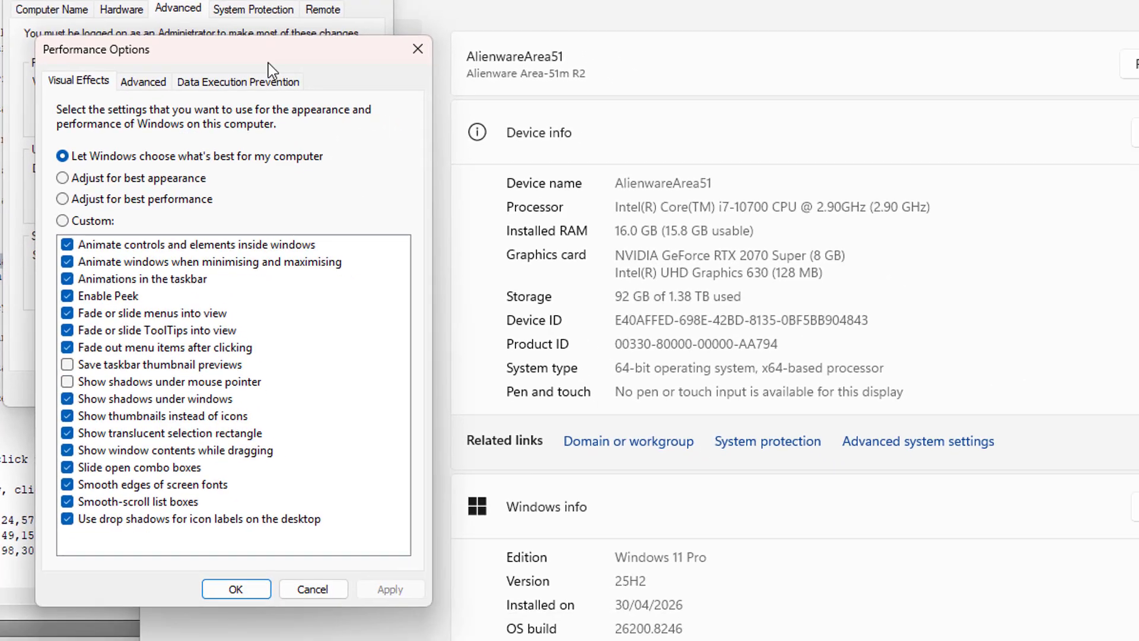
pyautogui.moveTo(263, 55); pyautogui.dragTo(369, 0)
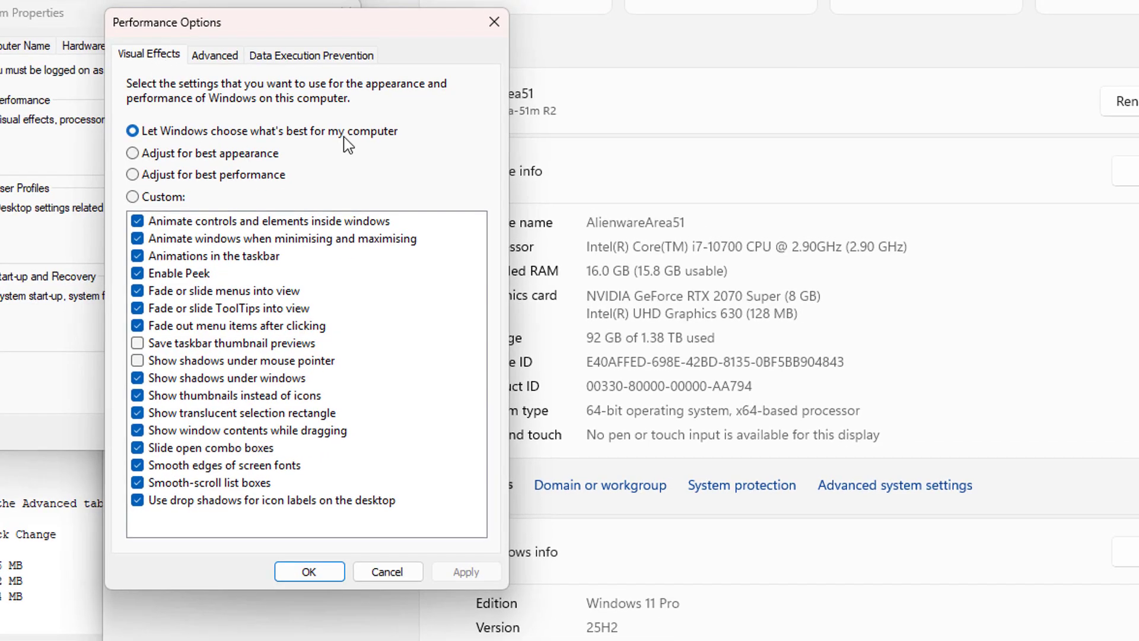
# Try Adjust for best performance and Background services scheduling, restoring Let Windows choose what's best for my computer and Programs
pyautogui.click(133, 175)
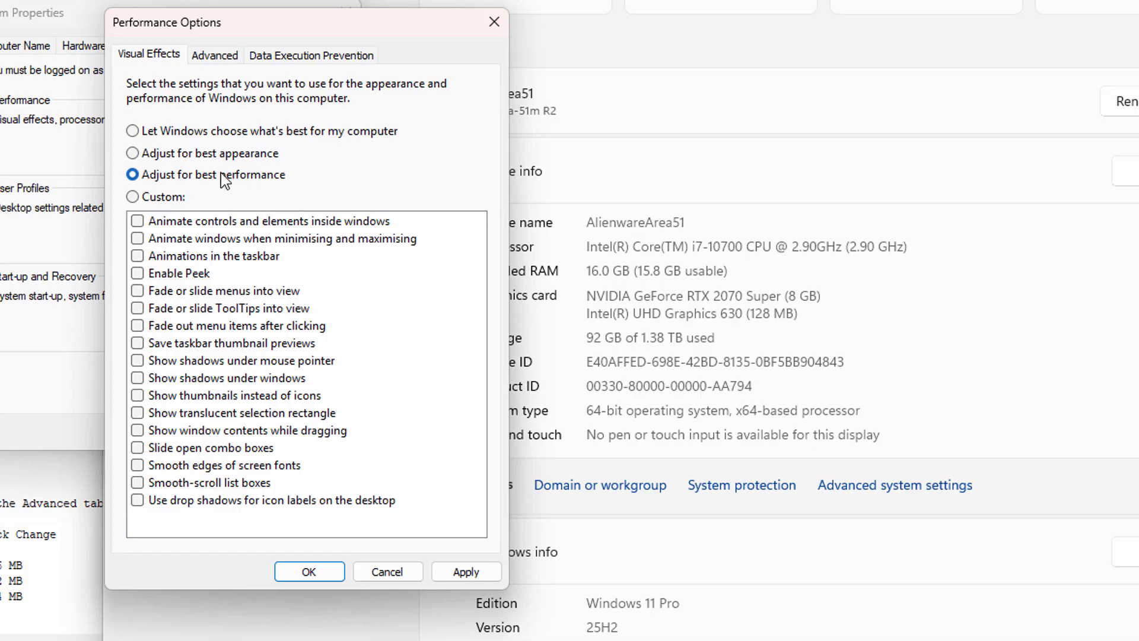
pyautogui.click(133, 131)
pyautogui.click(212, 58)
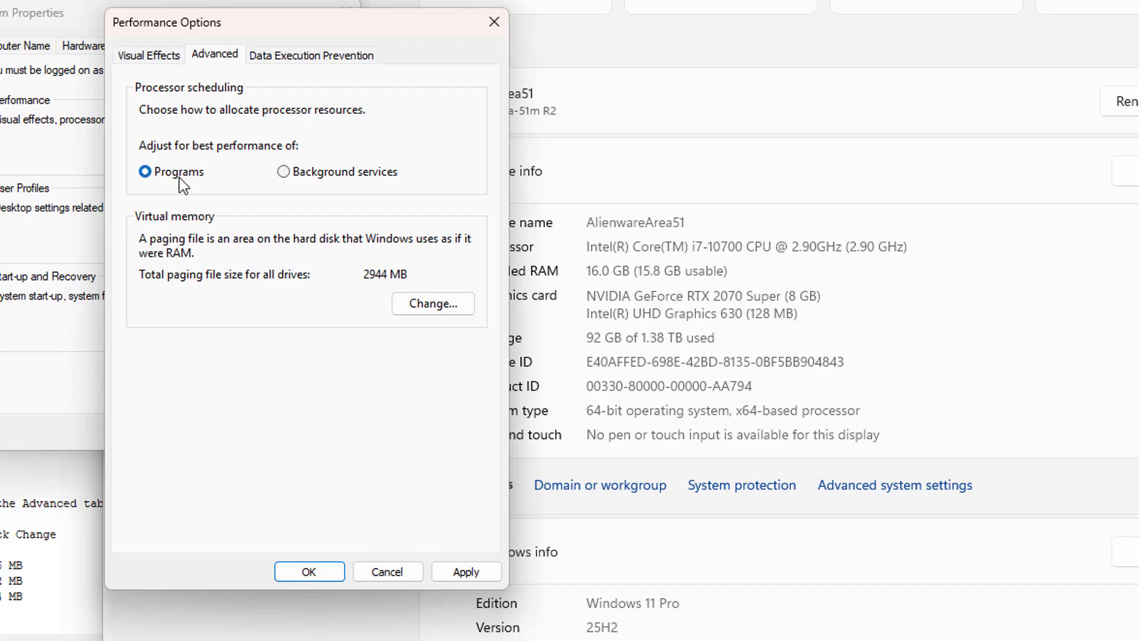
pyautogui.click(292, 174)
pyautogui.click(145, 172)
# Open the Virtual Memory settings, disable automatic paging file management for all drives, and choose a custom size for drive C:
pyautogui.click(407, 306)
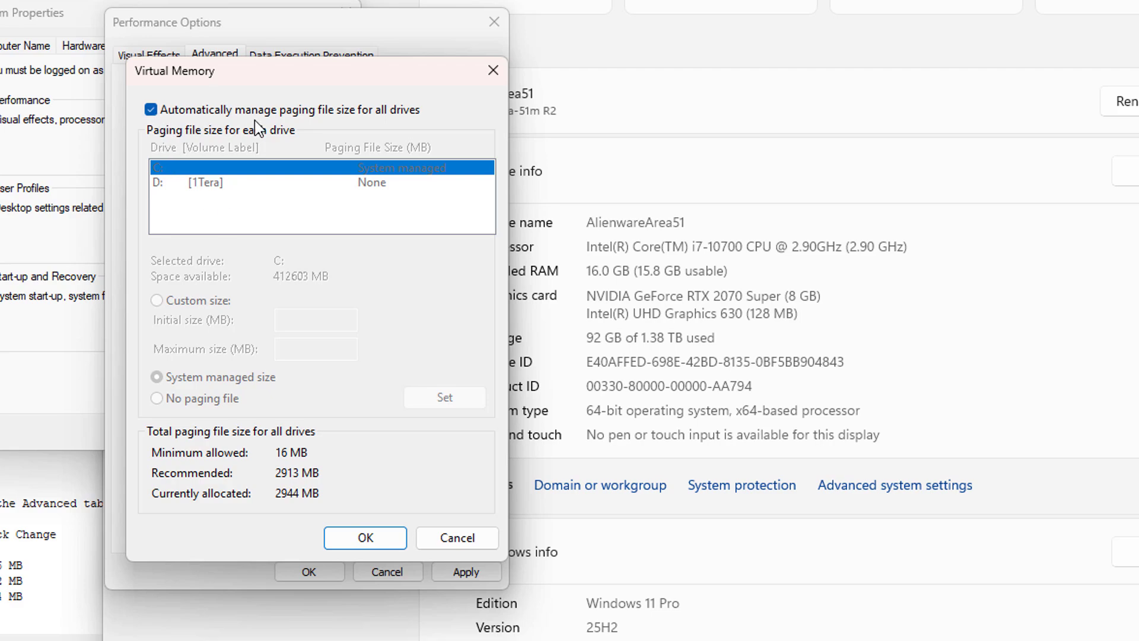
pyautogui.click(151, 110)
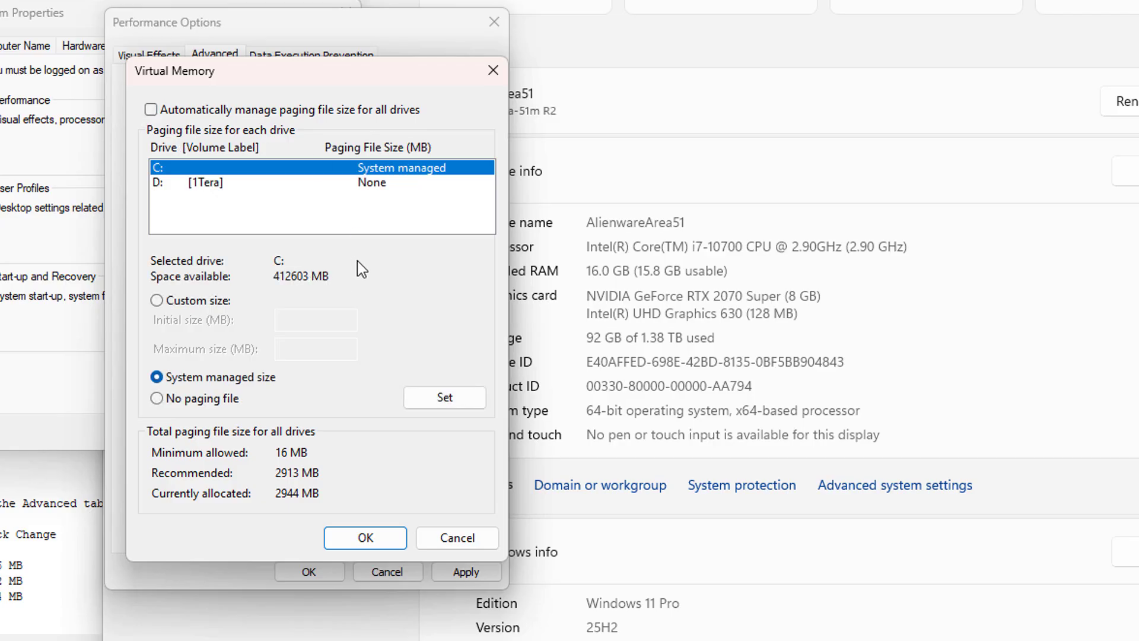
pyautogui.click(157, 301)
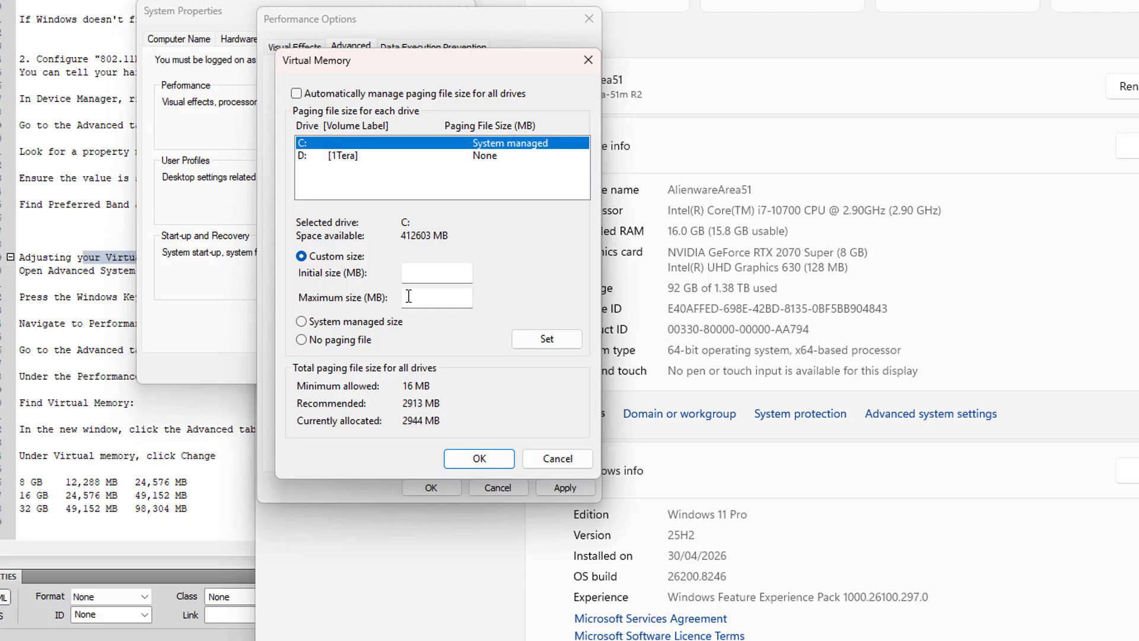
pyautogui.click(303, 93)
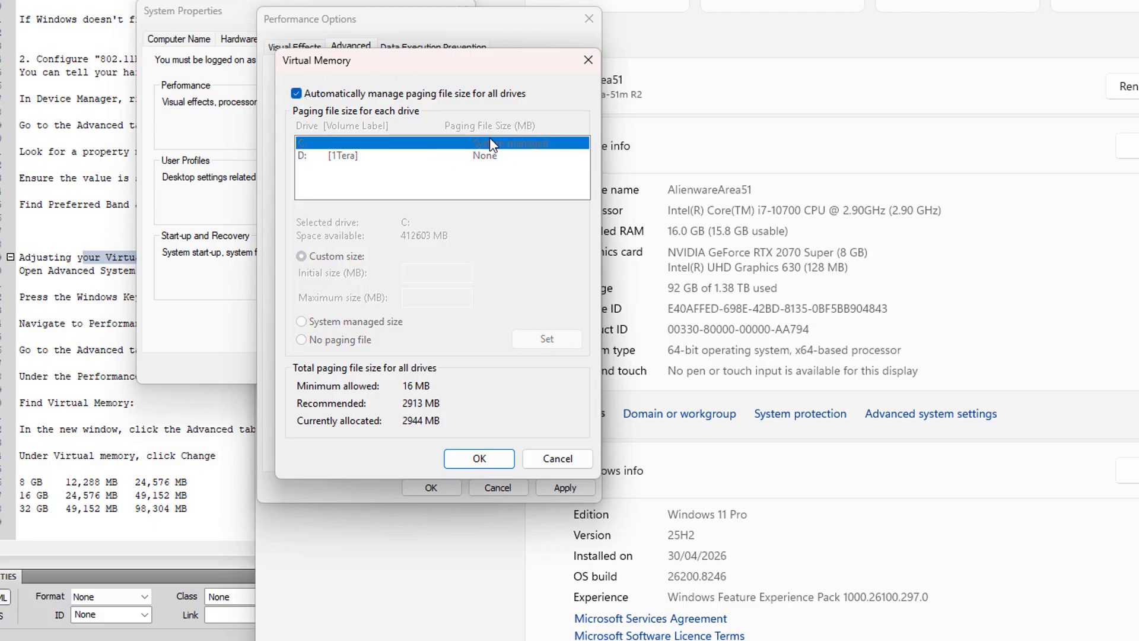
pyautogui.click(298, 93)
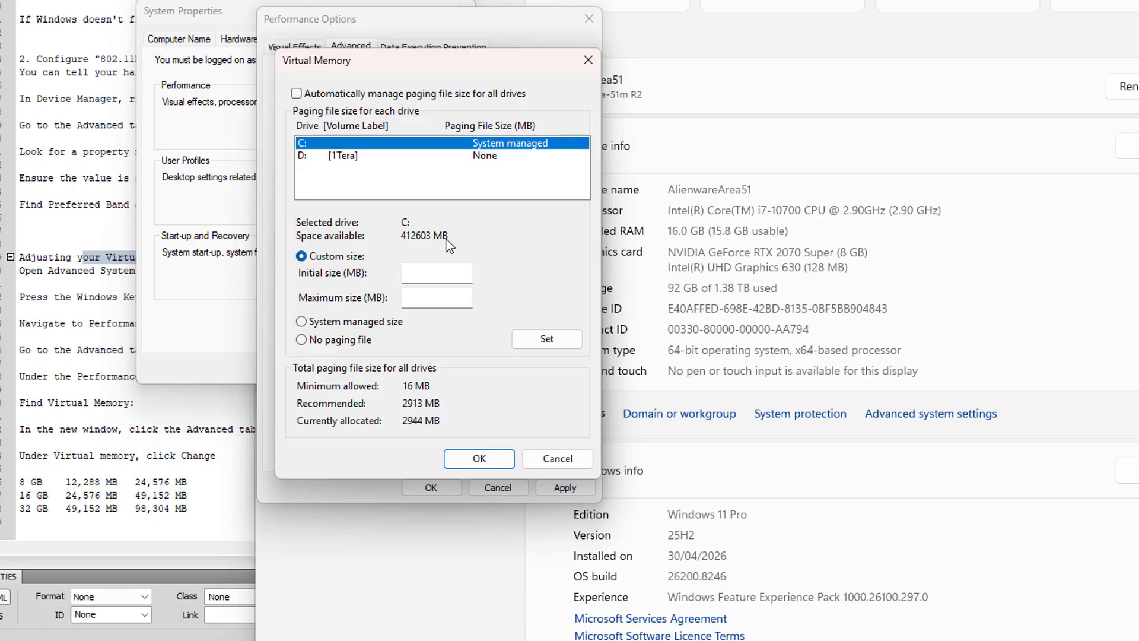
pyautogui.click(445, 279)
# Review the guide's memory size table, highlighting the entries in the 16 GB row
pyautogui.moveTo(67, 497); pyautogui.dragTo(119, 498)
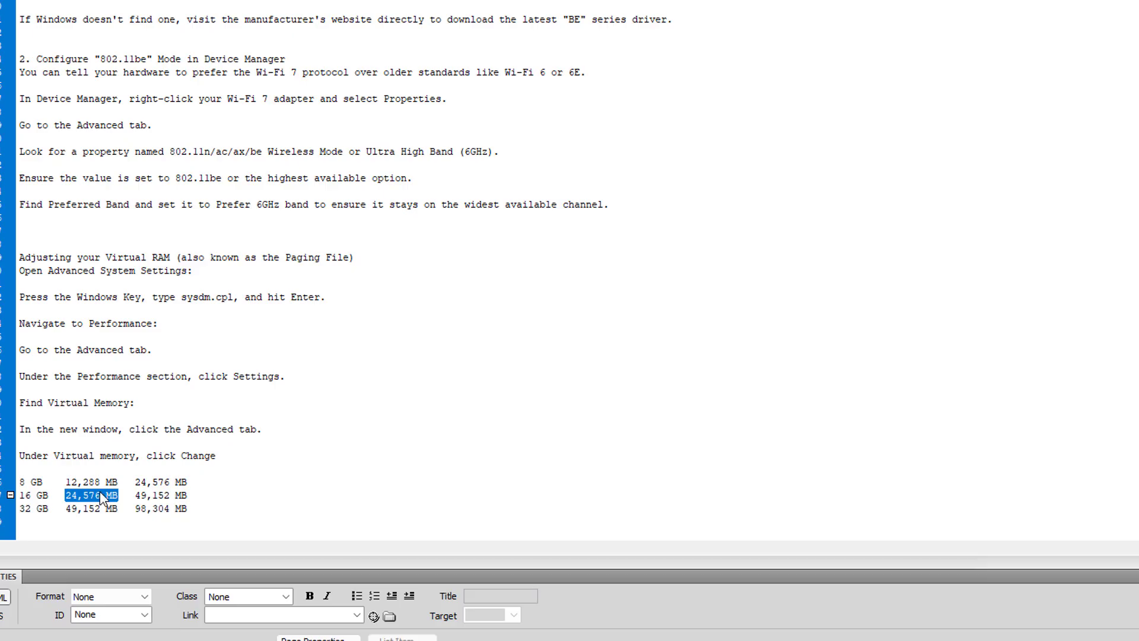
pyautogui.moveTo(140, 495); pyautogui.dragTo(169, 495)
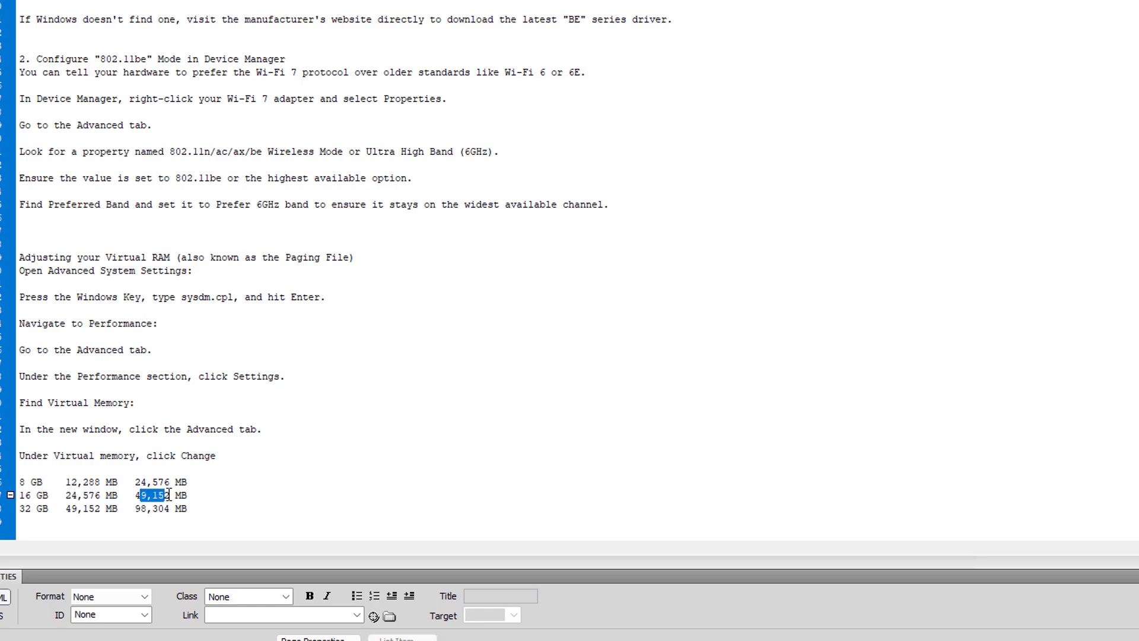
pyautogui.moveTo(37, 495); pyautogui.dragTo(17, 496)
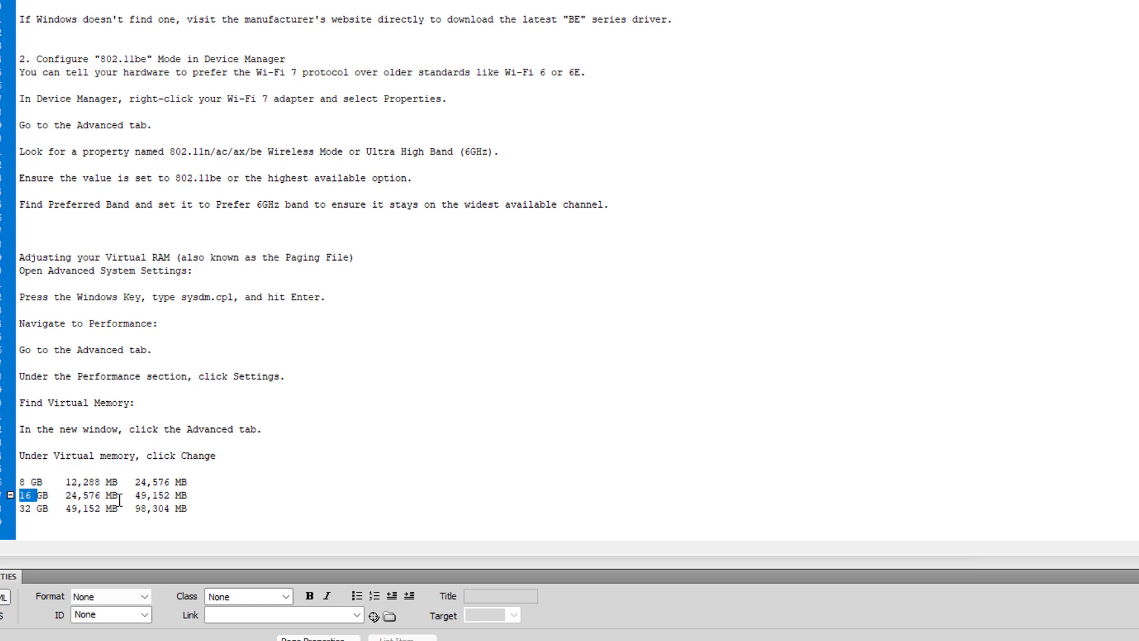
# Copy 49,152 from the guide's 16 GB row and set drive C:'s maximum paging file size to 49152 MB
pyautogui.moveTo(135, 495); pyautogui.dragTo(172, 496)
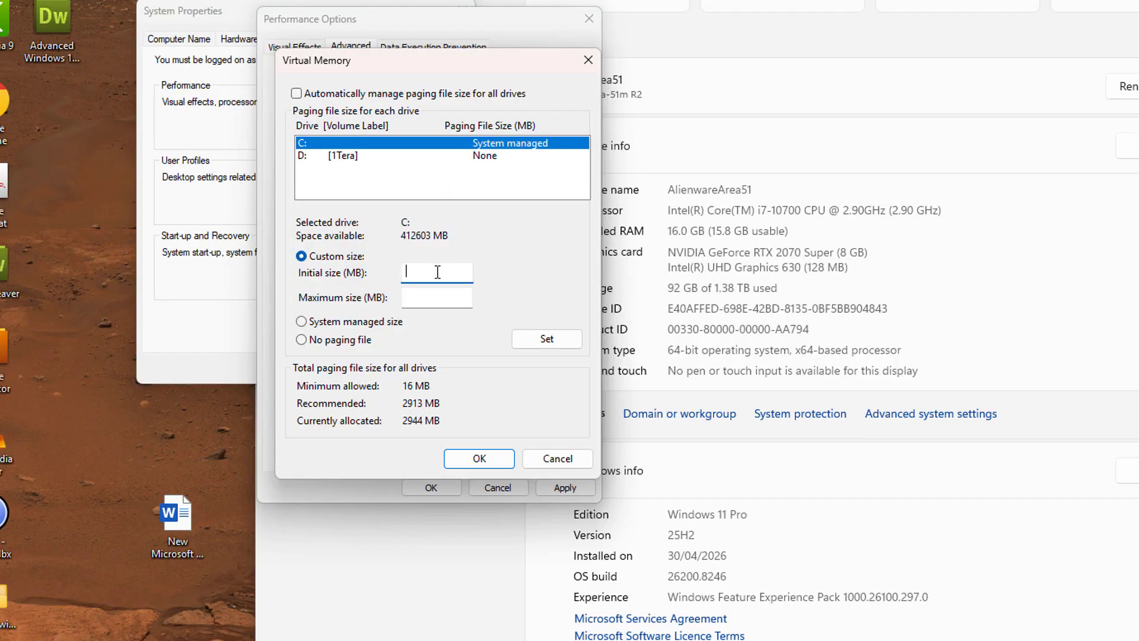
pyautogui.write('49,152')
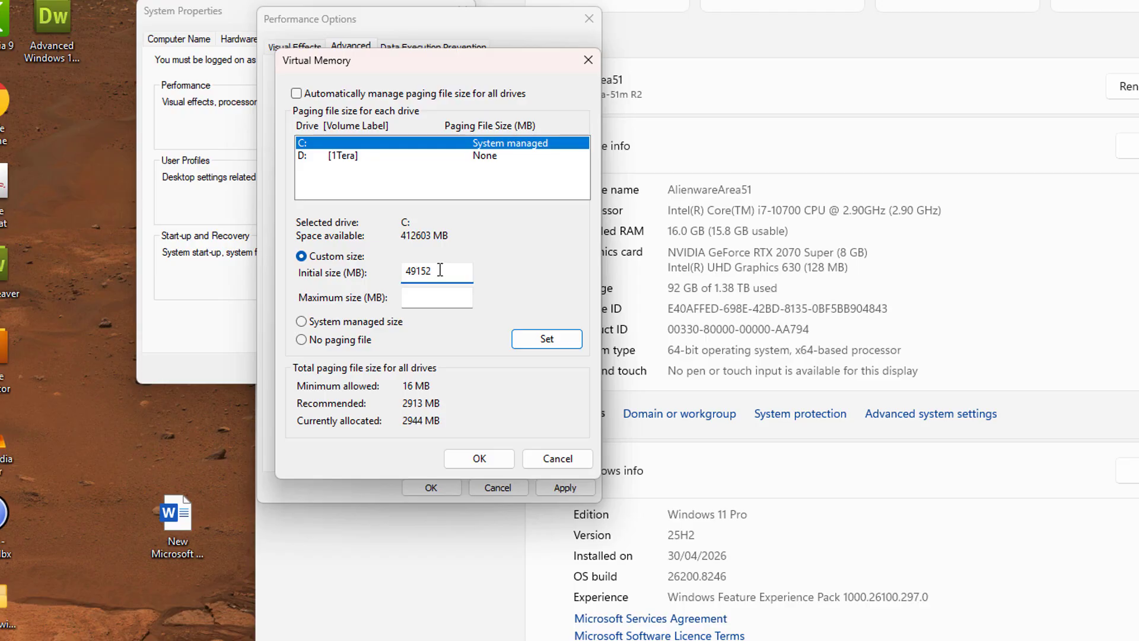
pyautogui.moveTo(440, 270); pyautogui.dragTo(347, 273)
pyautogui.hotkey('ctrl', 'c')
pyautogui.press('BackSpace')
pyautogui.click(423, 297)
pyautogui.hotkey('ctrl', 'v')
pyautogui.click(424, 273)
# Copy 24,576 from the guide's 16 GB row, enter 24576 MB as drive C:'s initial size, and set the paging file
pyautogui.click(647, 640)
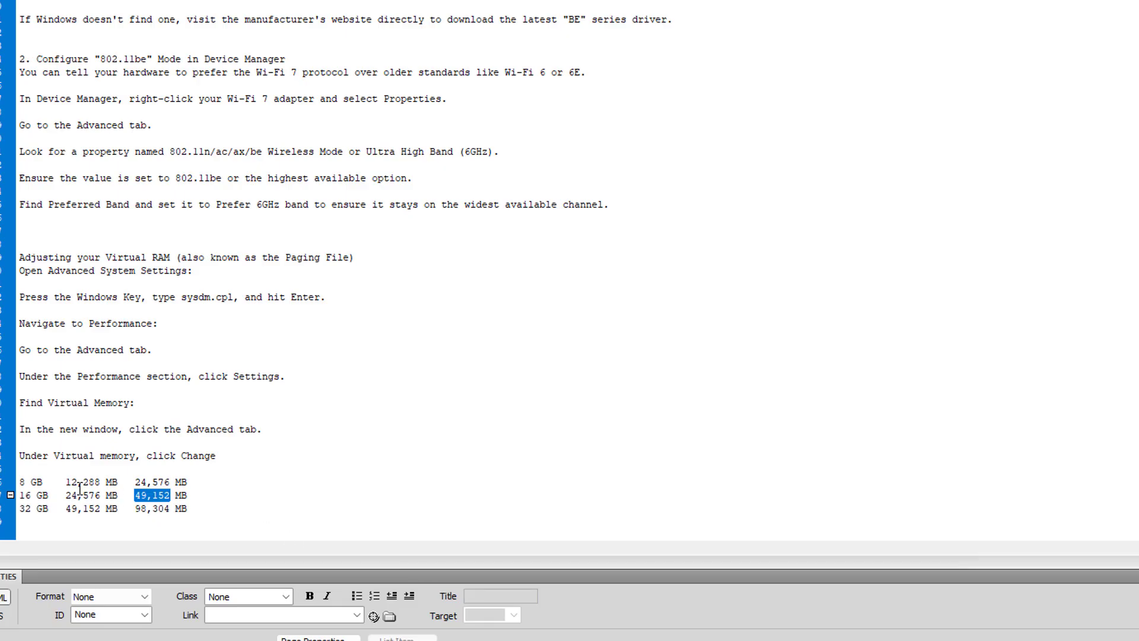
pyautogui.moveTo(66, 496); pyautogui.dragTo(104, 500)
pyautogui.hotkey('ctrl', 'c')
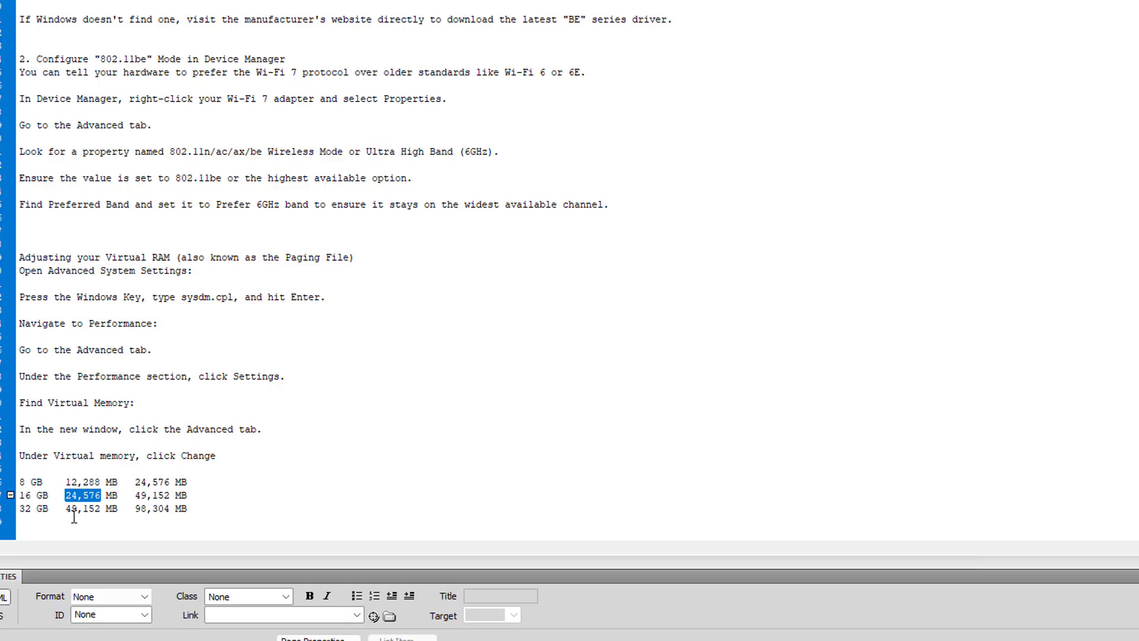
pyautogui.moveTo(71, 510); pyautogui.dragTo(135, 510)
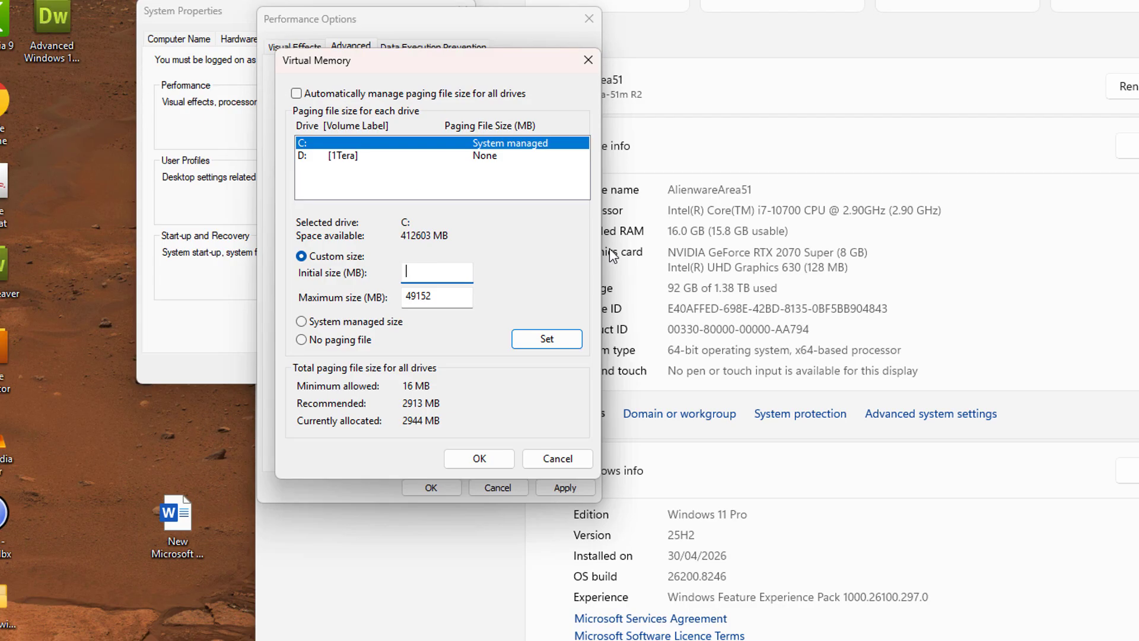
pyautogui.hotkey('ctrl', 'v')
pyautogui.click(421, 276)
pyautogui.press('BackSpace')
pyautogui.click(540, 340)
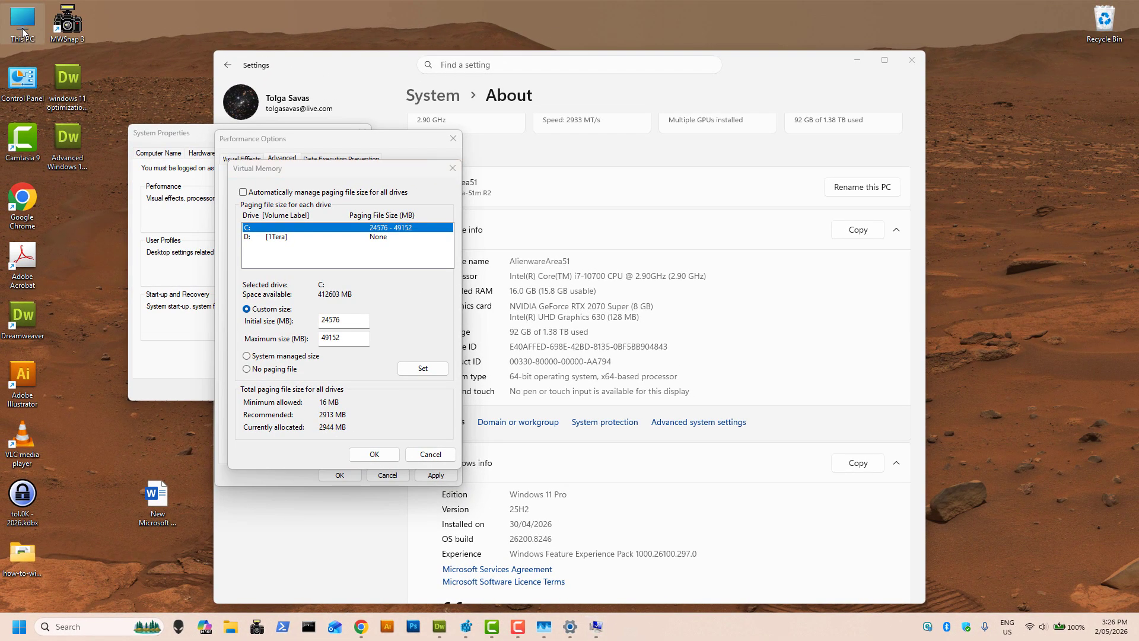
# Open This PC to check the free space on Local Disk (C:), and close the window
pyautogui.doubleClick(23, 33)
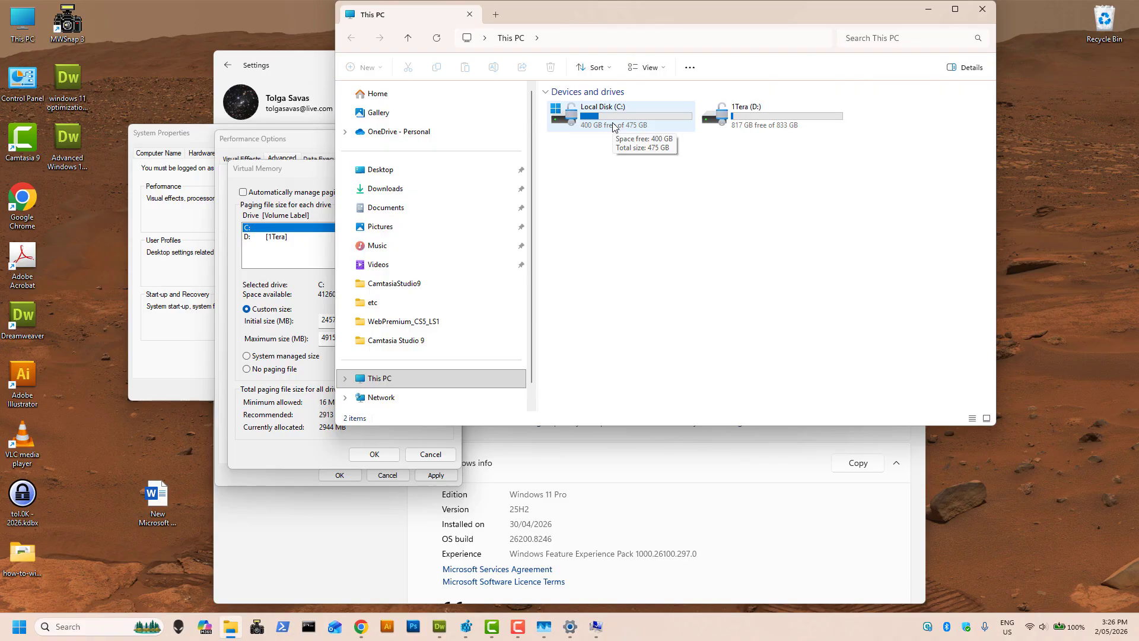
pyautogui.click(980, 10)
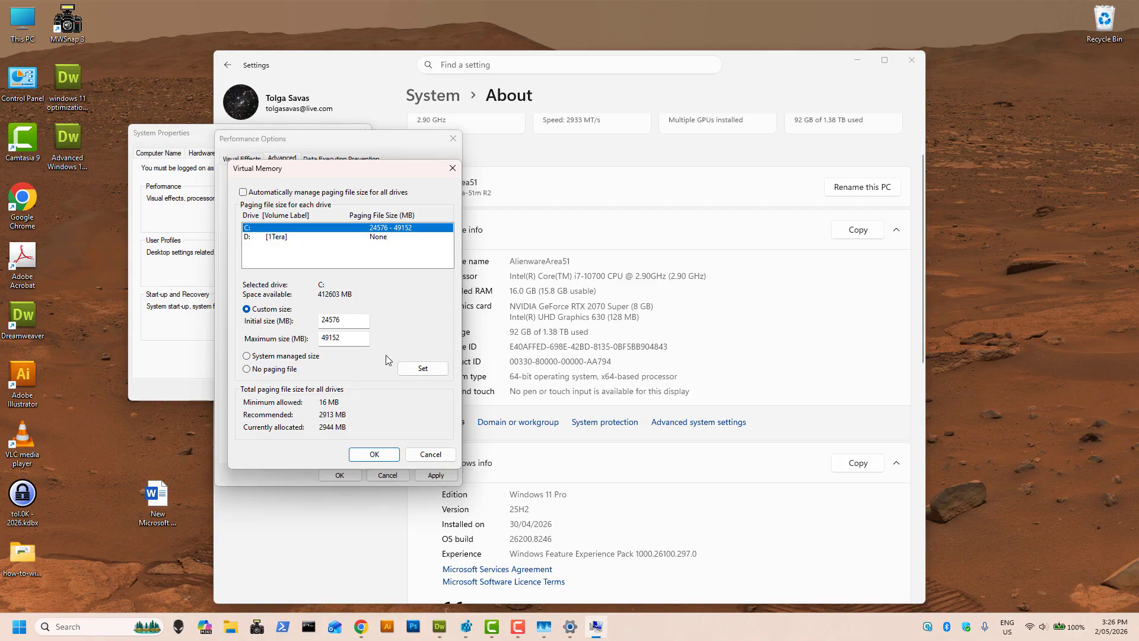
# Confirm the custom 24576–49152 MB paging file for drive C:, reopening the Virtual Memory settings to set and confirm it again
pyautogui.click(406, 370)
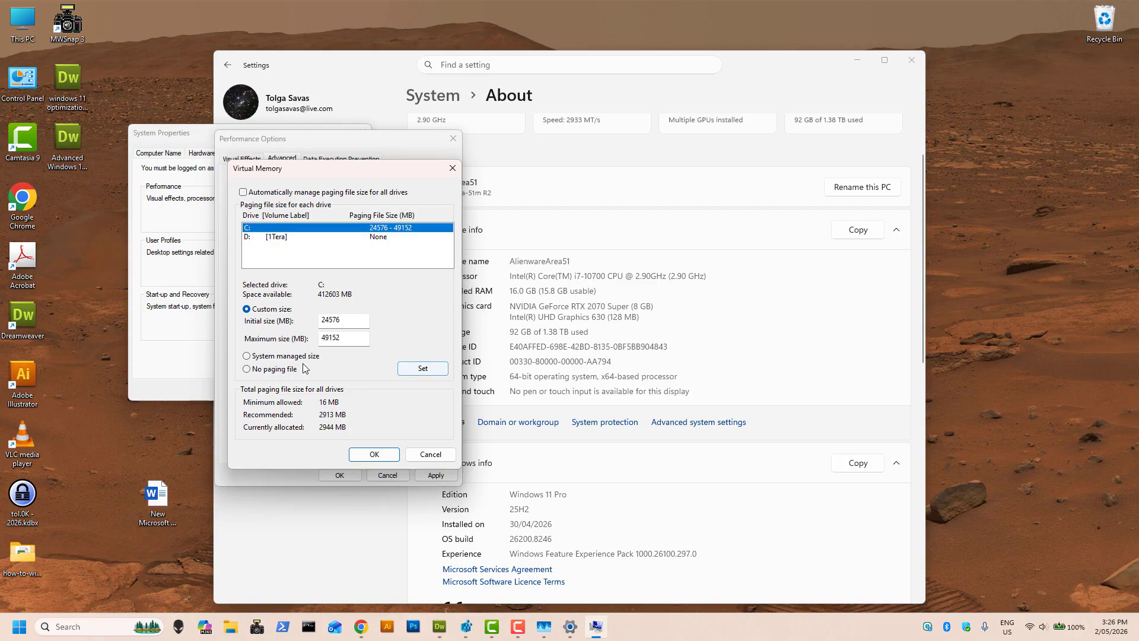
pyautogui.click(365, 459)
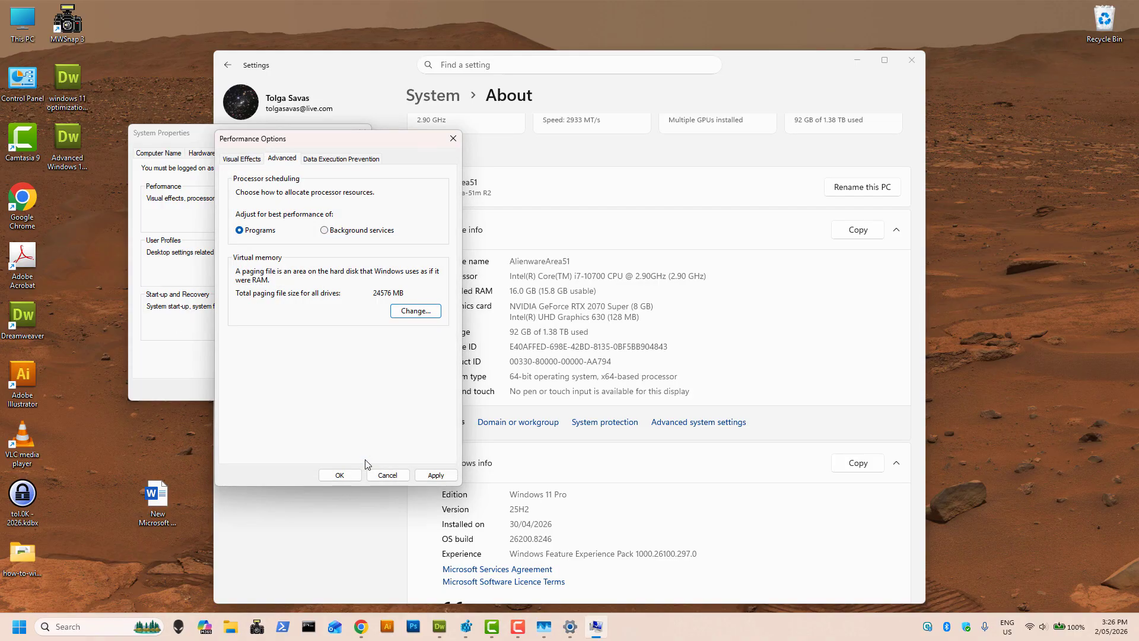
pyautogui.click(413, 316)
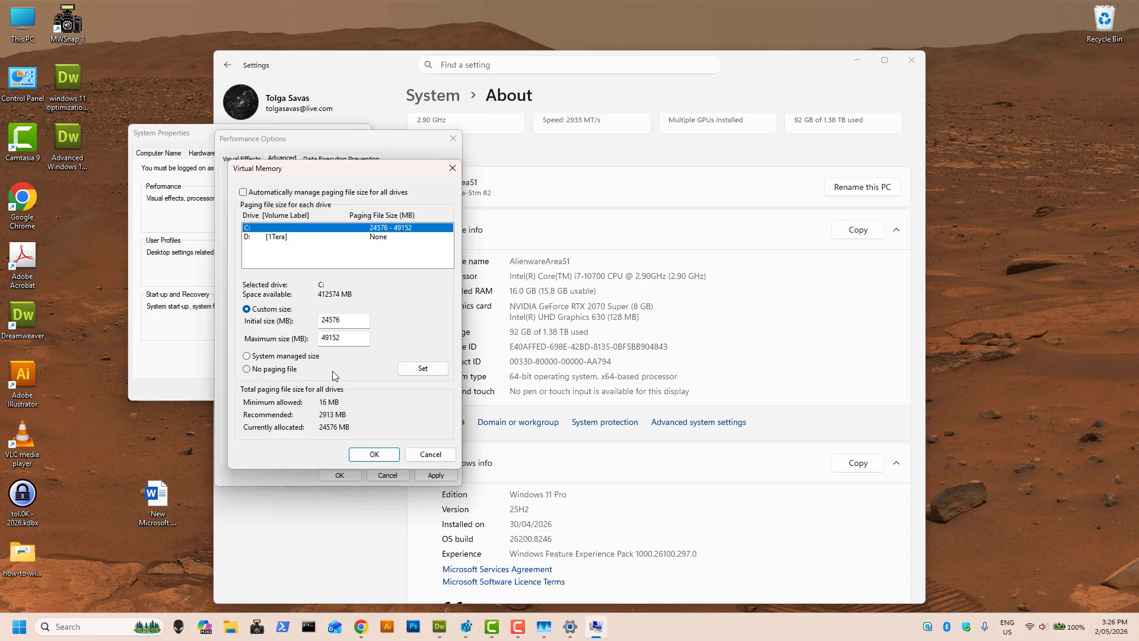
pyautogui.click(425, 369)
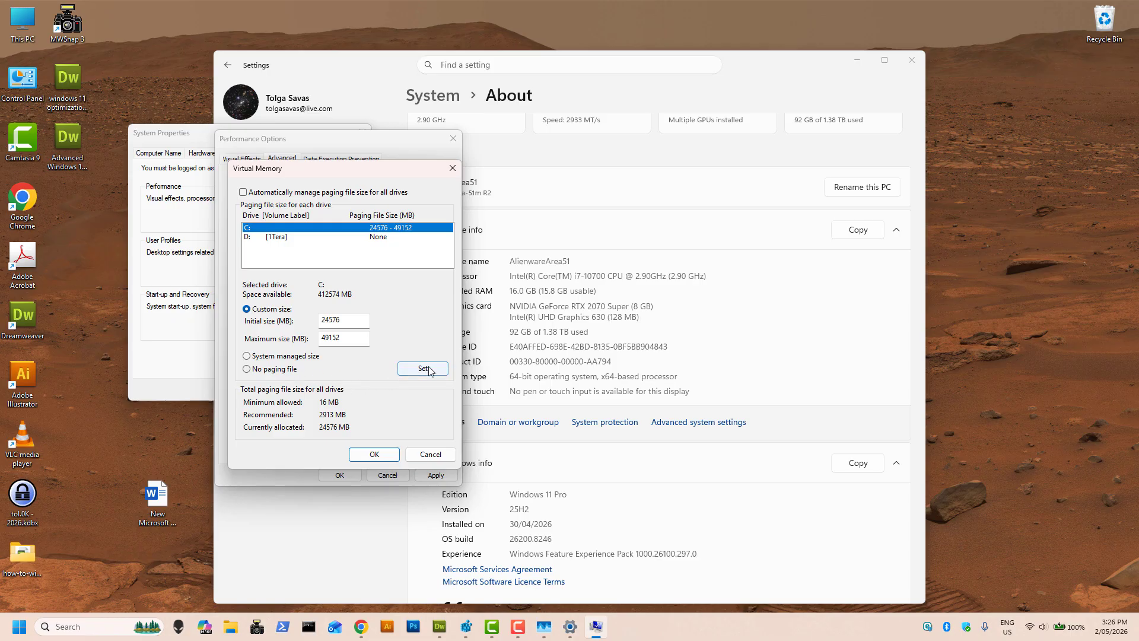
pyautogui.click(371, 455)
# Apply the performance options and close Performance Options, System Properties, Windows Settings and Task Manager
pyautogui.click(434, 476)
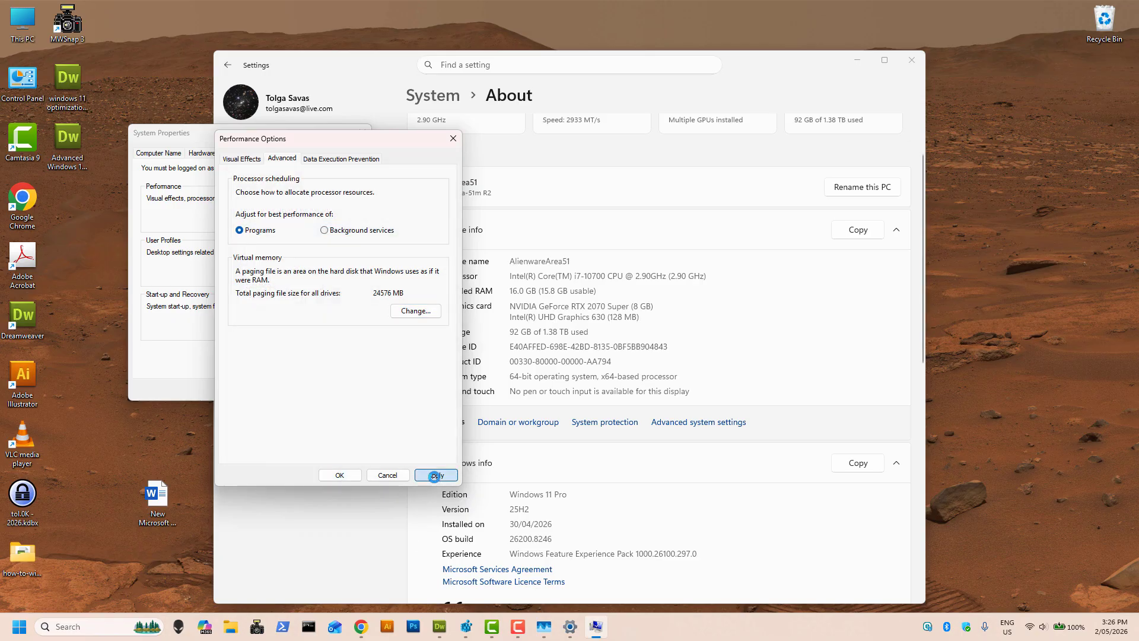
pyautogui.click(340, 474)
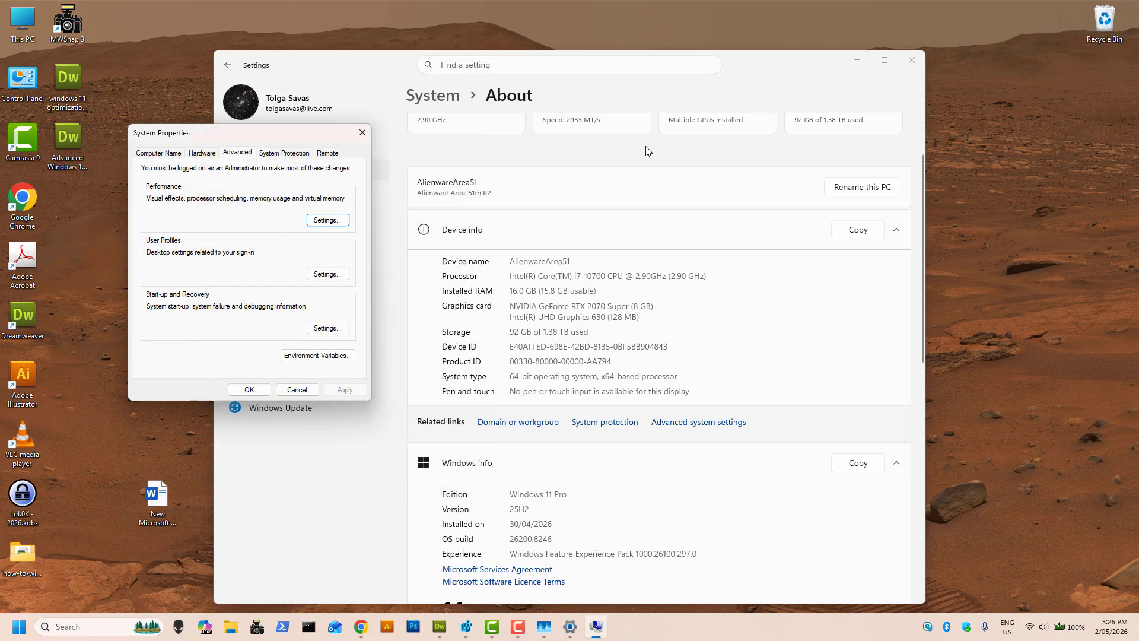
pyautogui.click(265, 390)
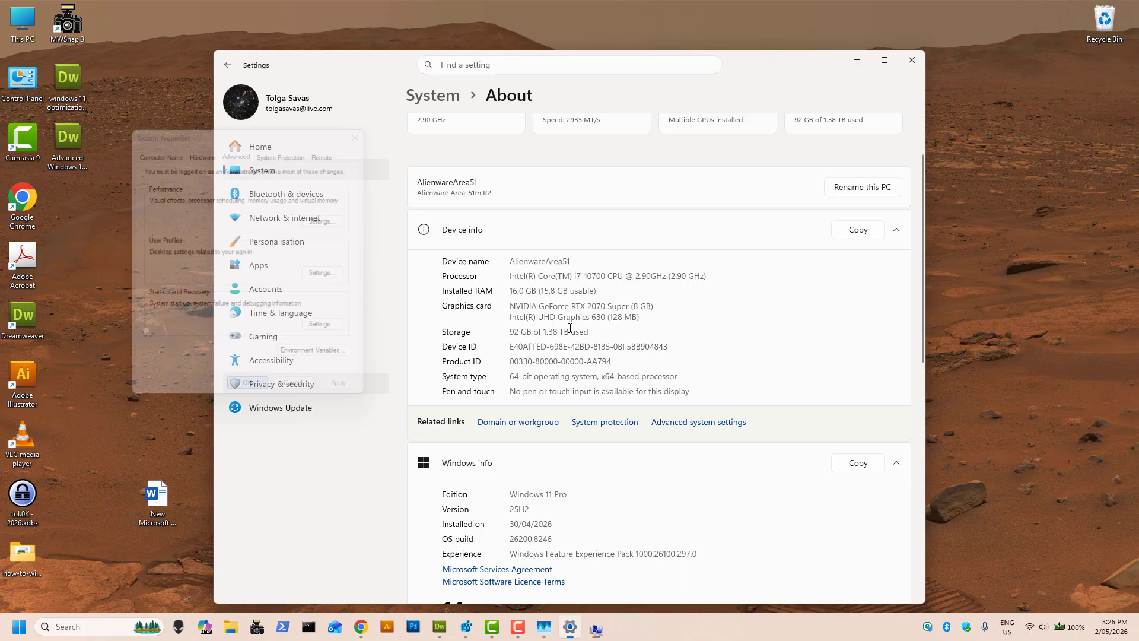
pyautogui.click(913, 60)
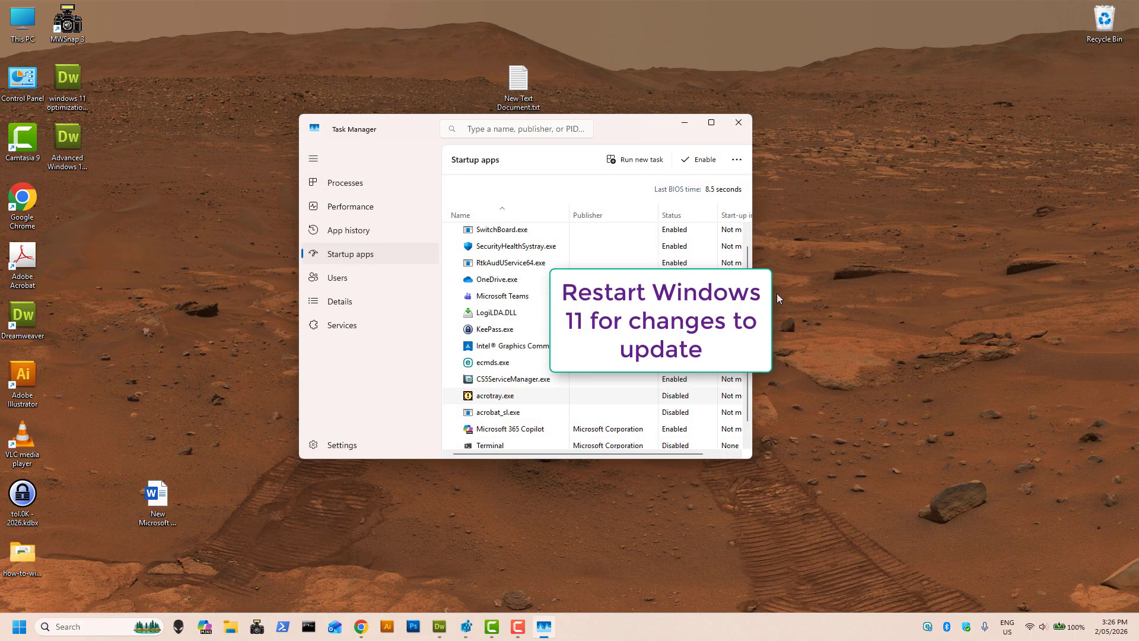
pyautogui.click(736, 123)
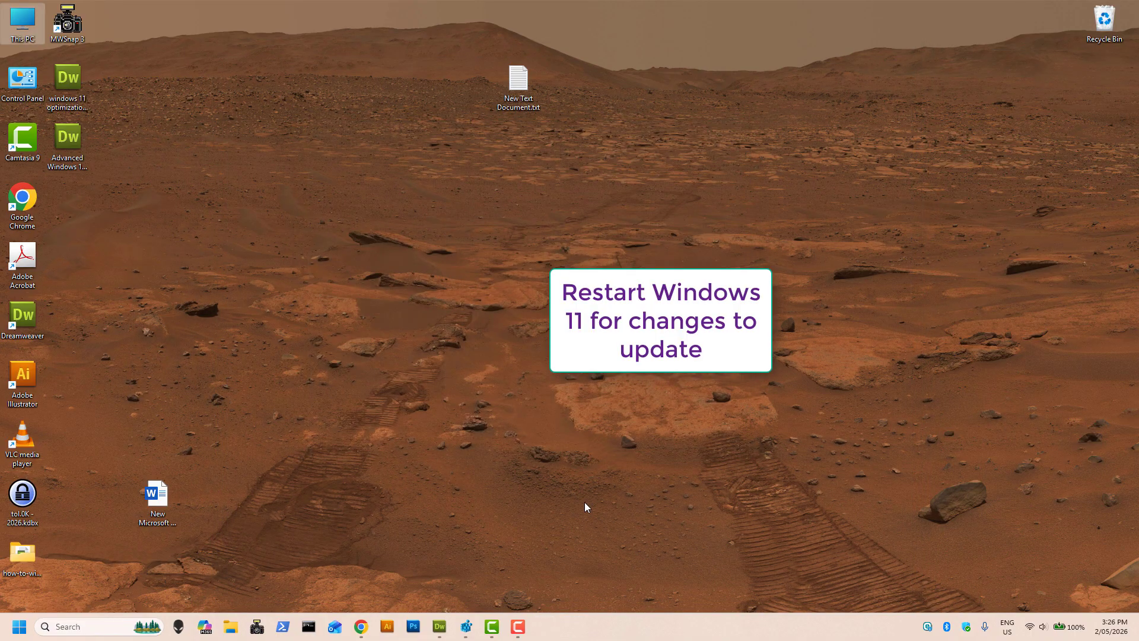
# Switch to Dreamweaver, review the Advanced Windows 11 Optimization Guide up to its title, and minimise the program
pyautogui.click(441, 625)
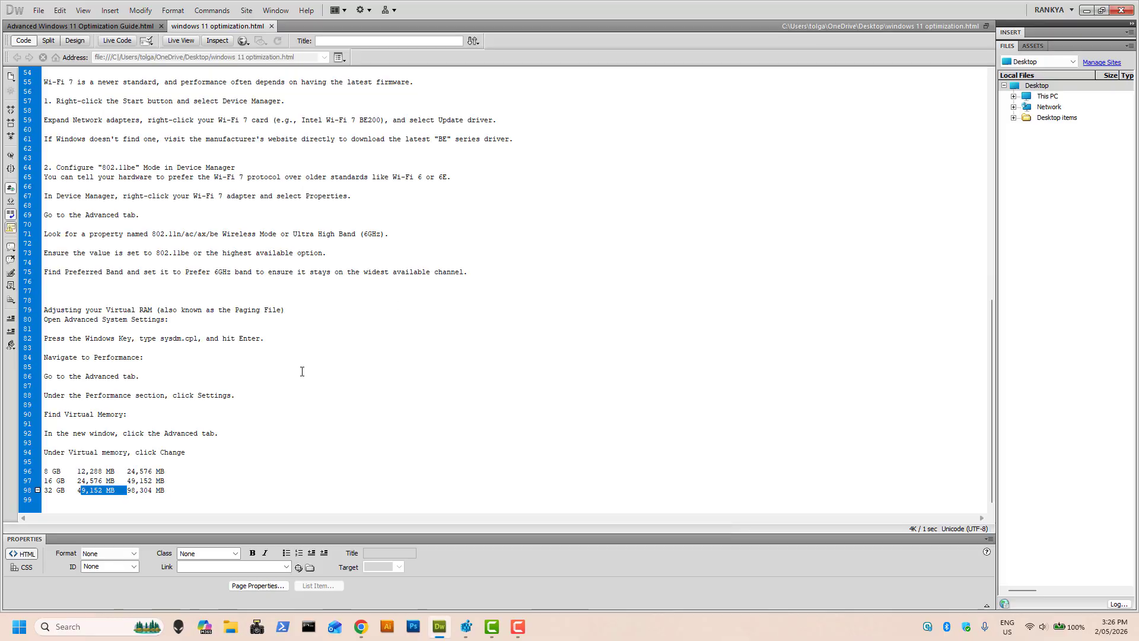
pyautogui.click(128, 28)
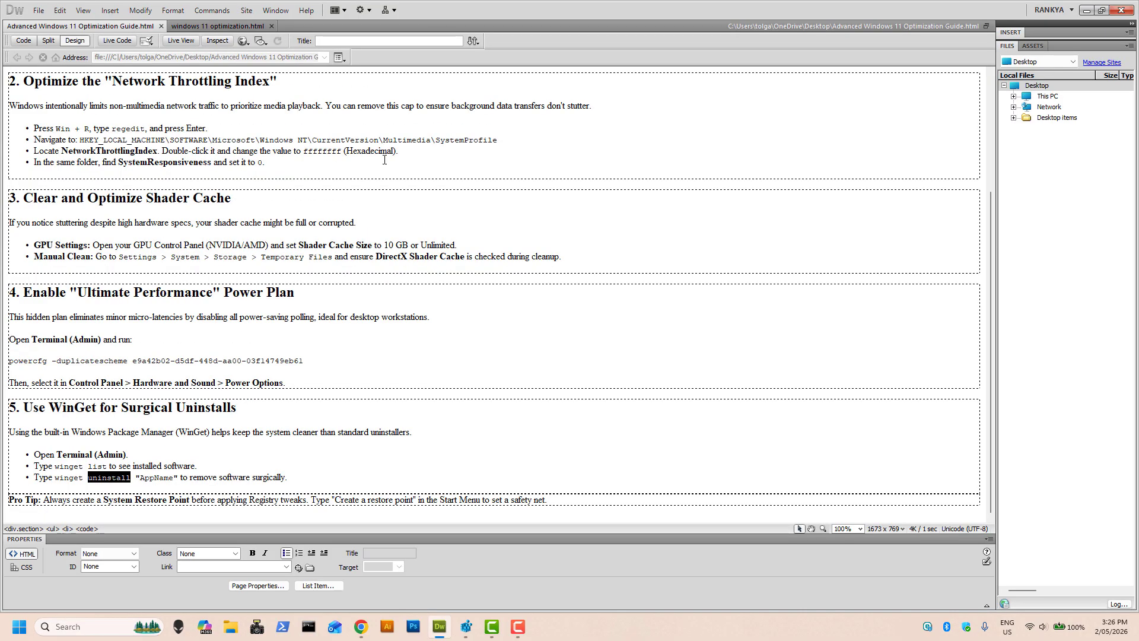
pyautogui.scroll(5, 385, 159)
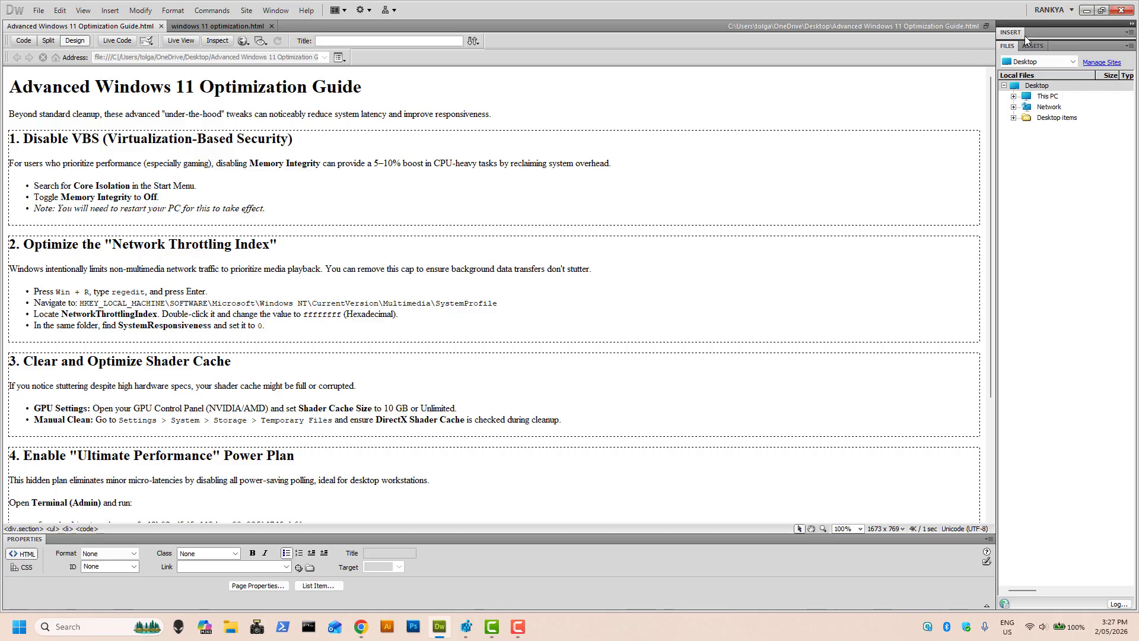
pyautogui.click(1089, 10)
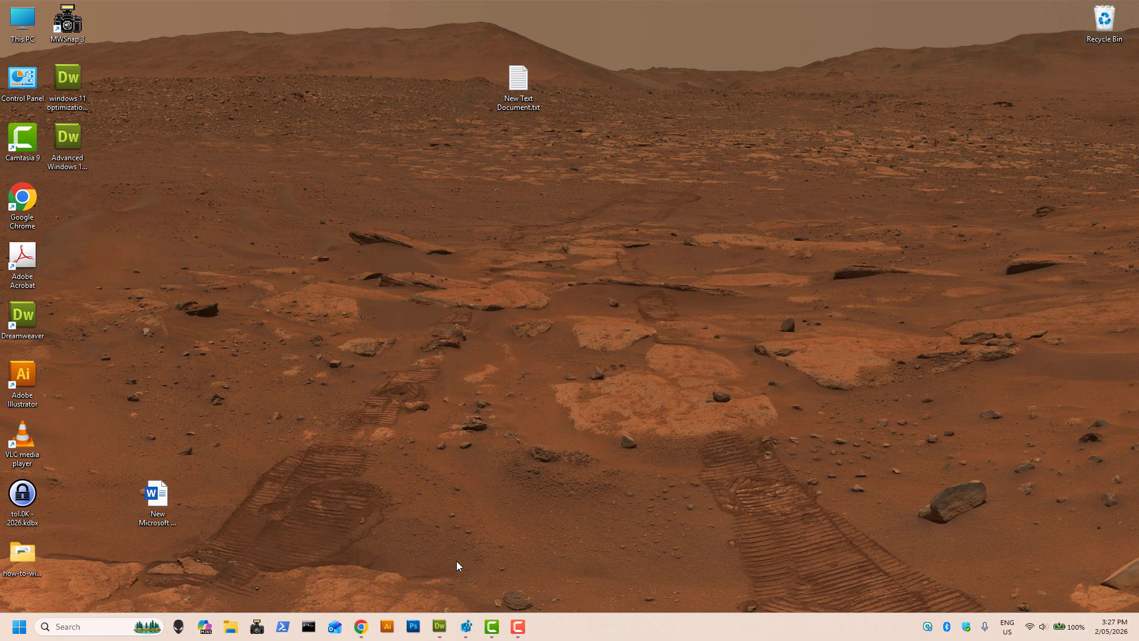
# Switch to Chrome and show the RankYa YouTube channel page
pyautogui.click(361, 627)
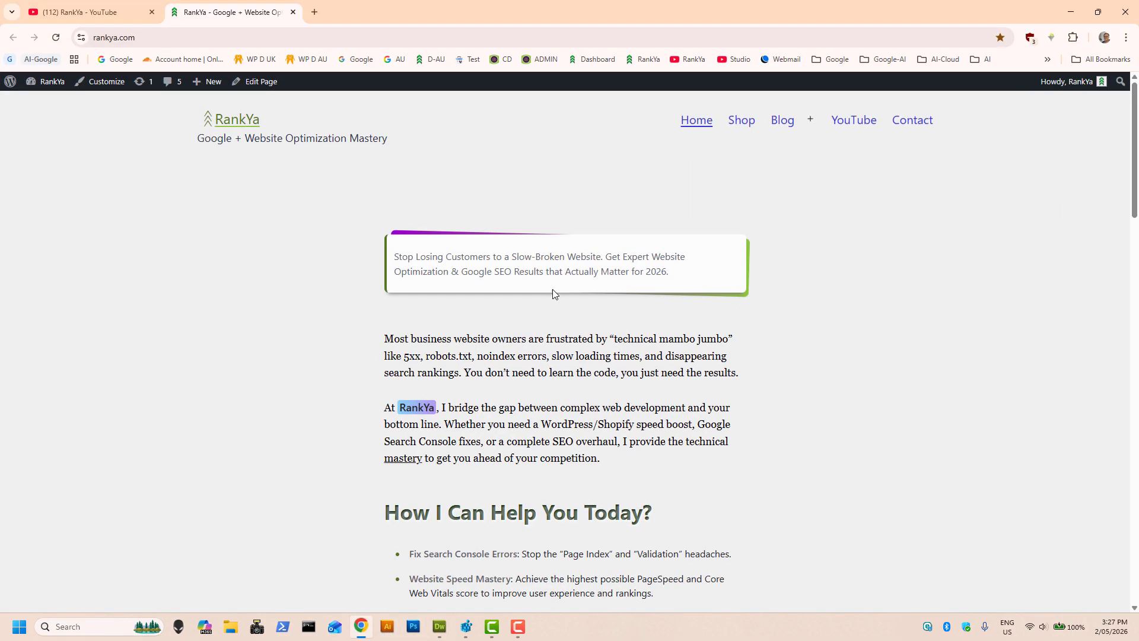
pyautogui.click(111, 3)
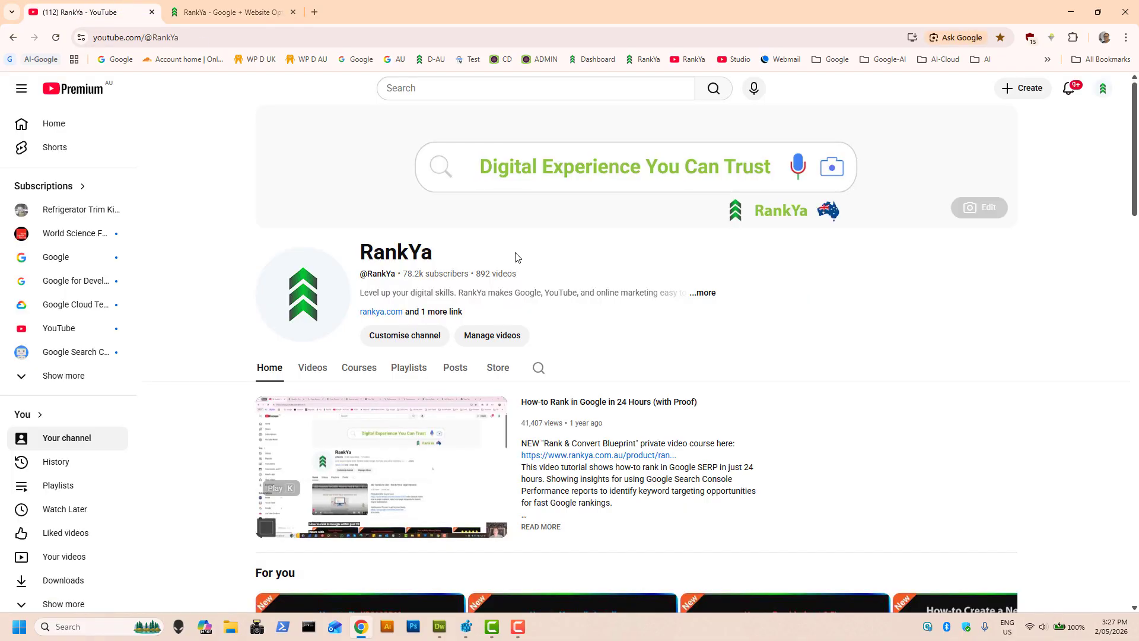